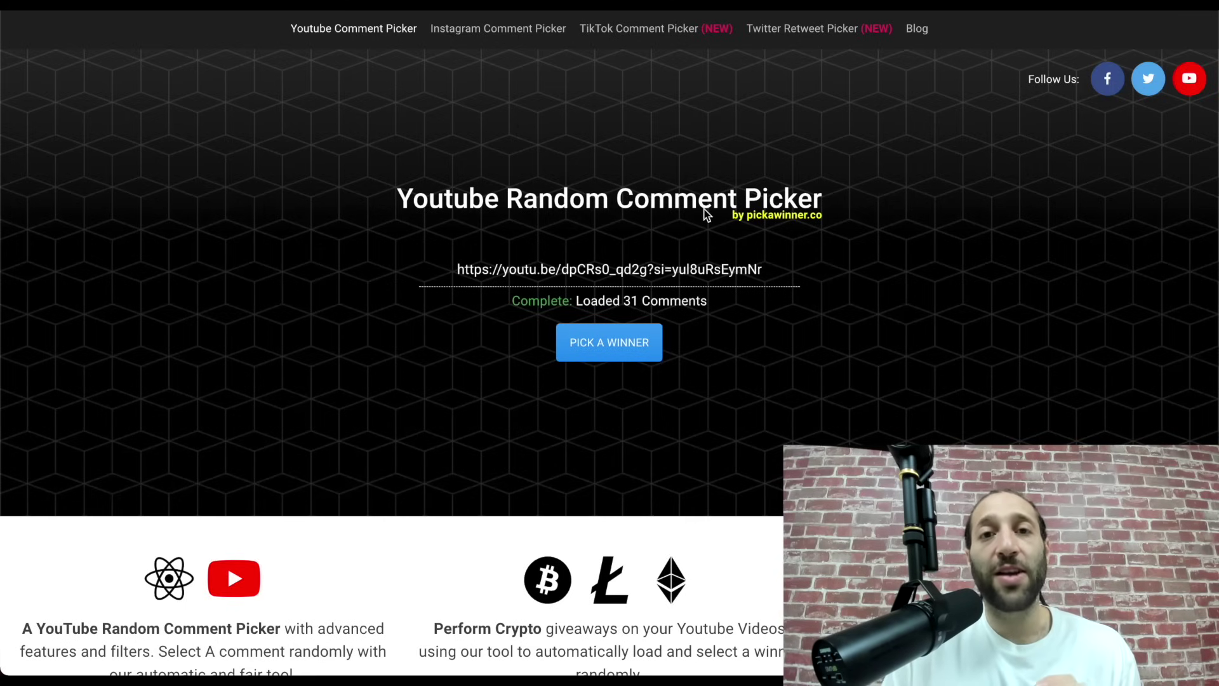
# - Draw a random winner from the loaded YouTube comments three times, closing each result
pyautogui.click(632, 344)
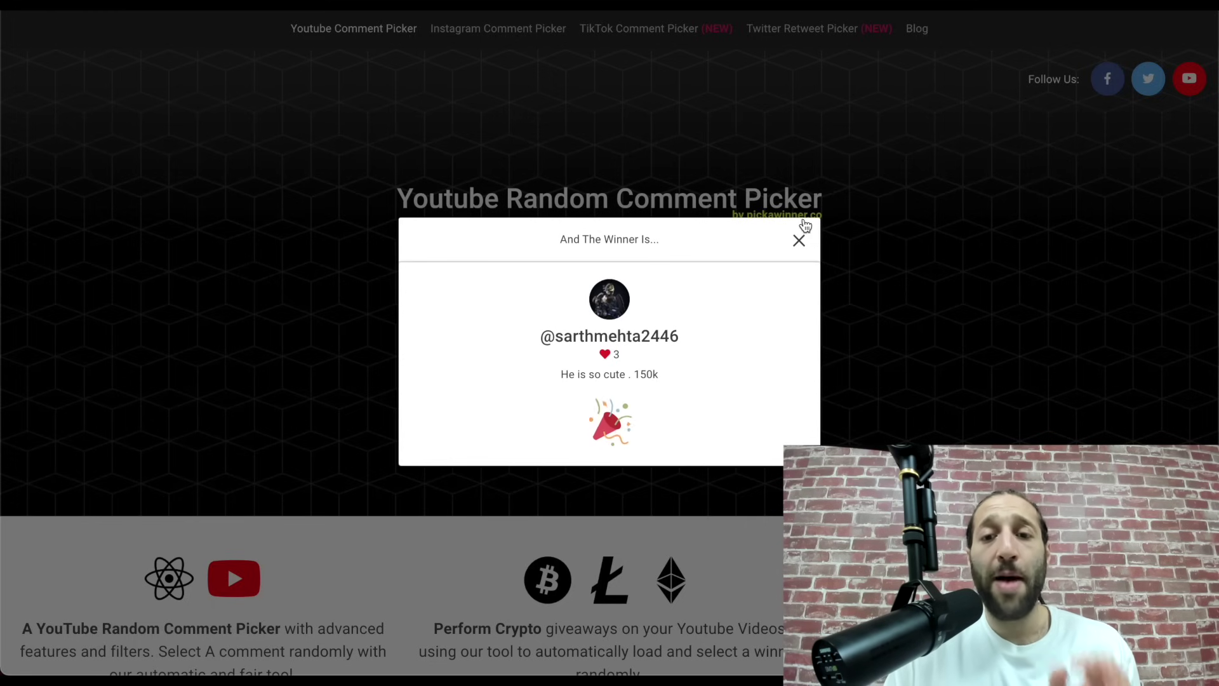
pyautogui.click(799, 237)
pyautogui.click(639, 345)
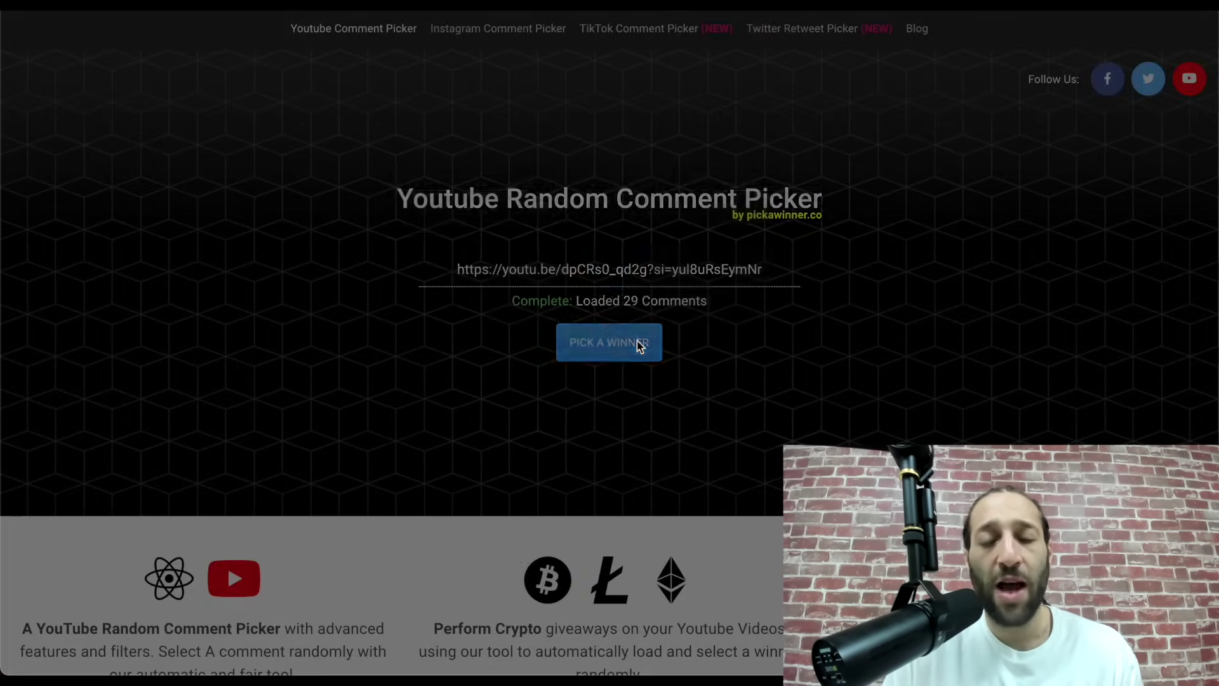
pyautogui.click(798, 240)
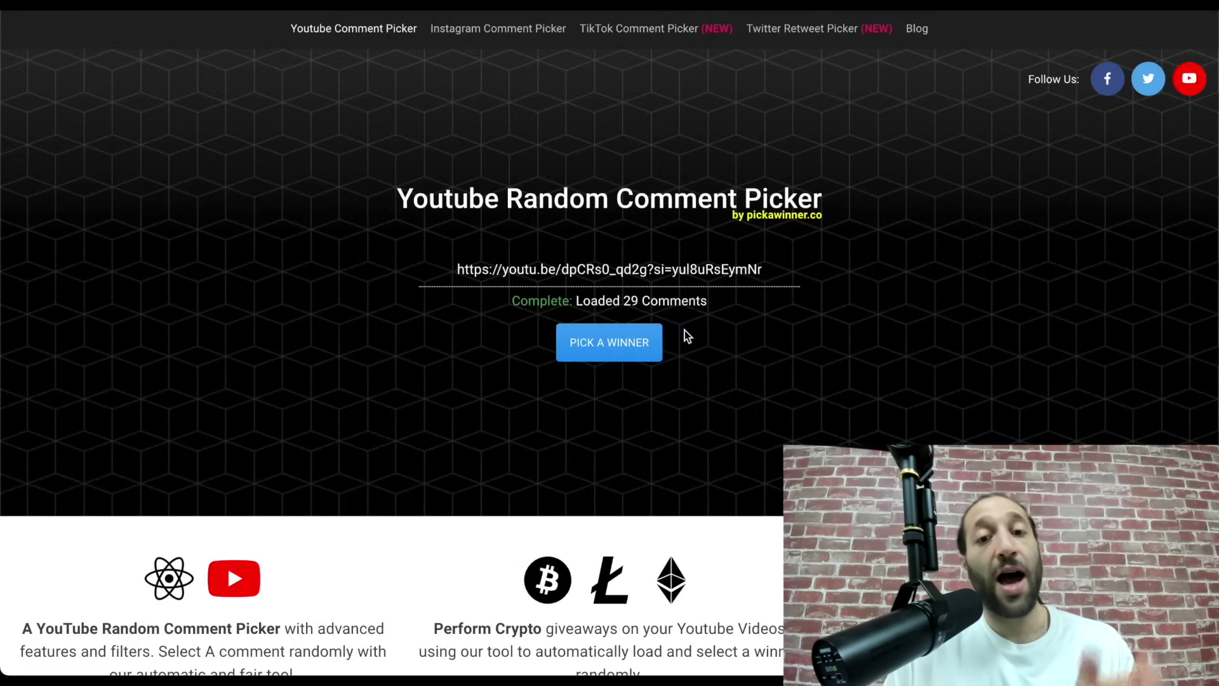
pyautogui.click(655, 343)
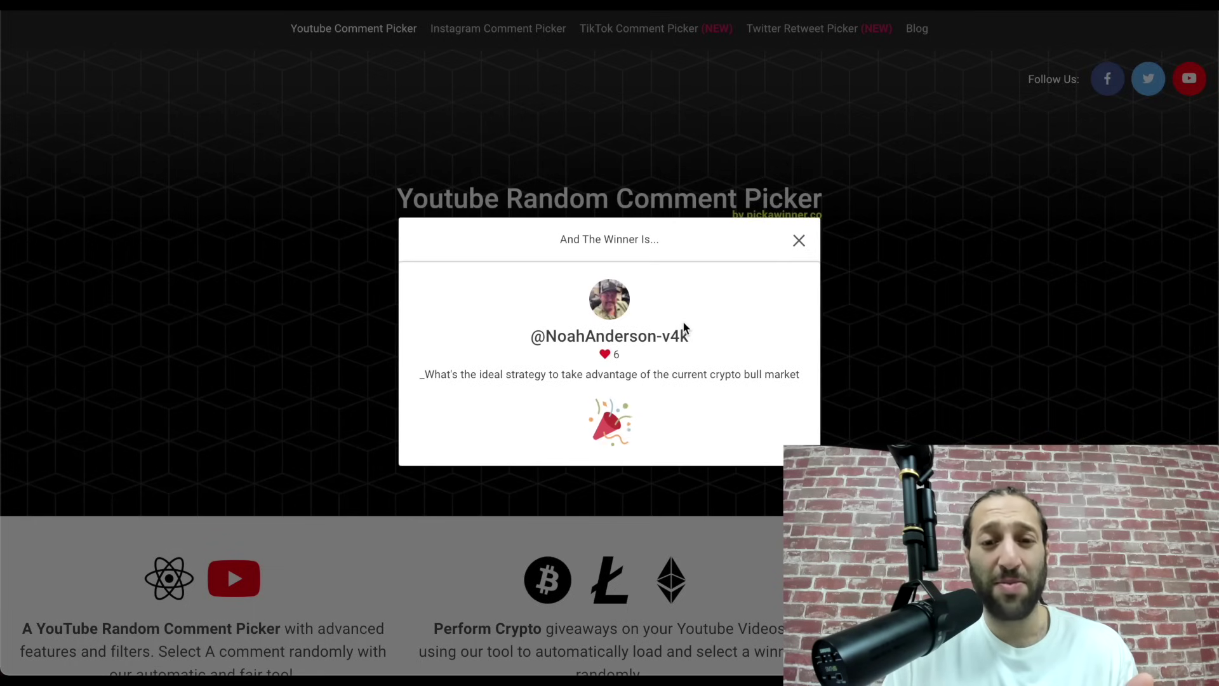
pyautogui.click(799, 240)
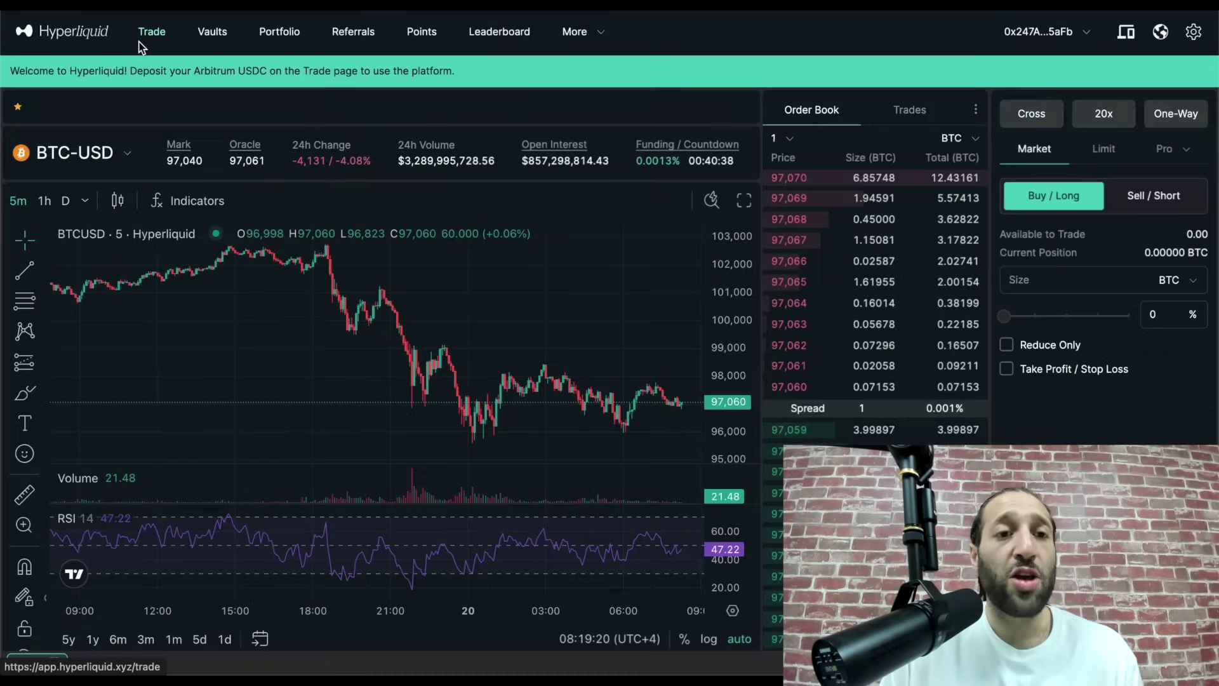
# - Open Hyperliquid's Vaults page and review the protocol and user vaults with their APR and TVL
pyautogui.click(215, 34)
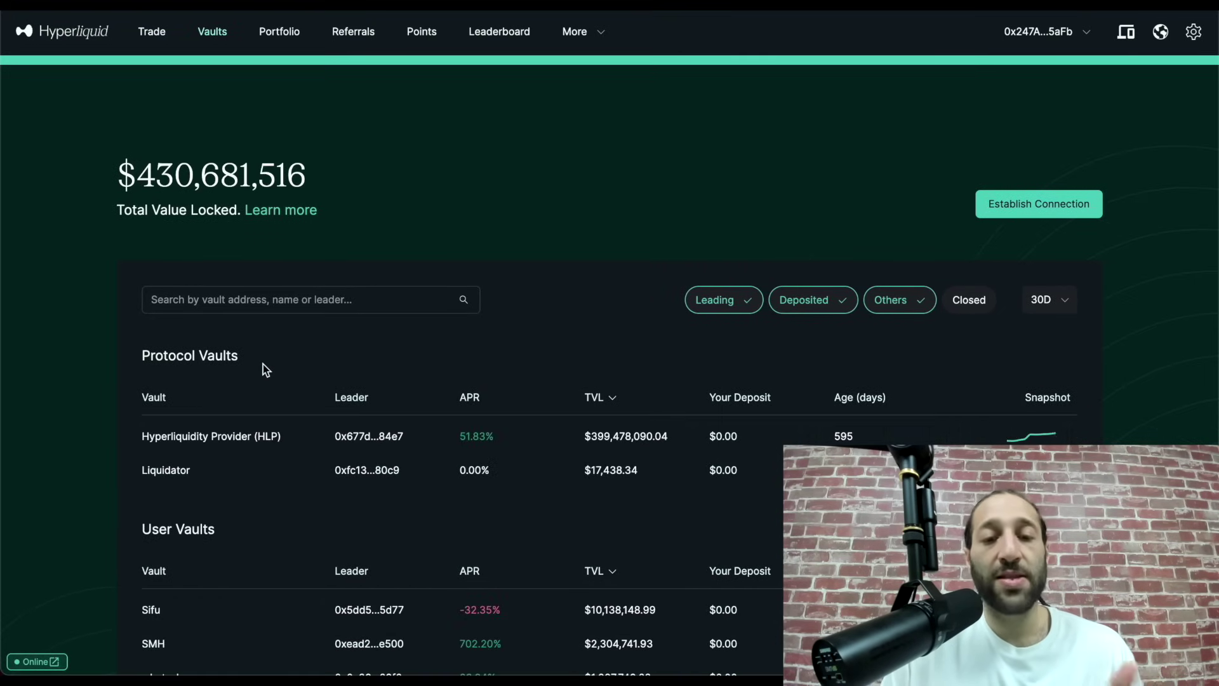
pyautogui.scroll(-5, 263, 364)
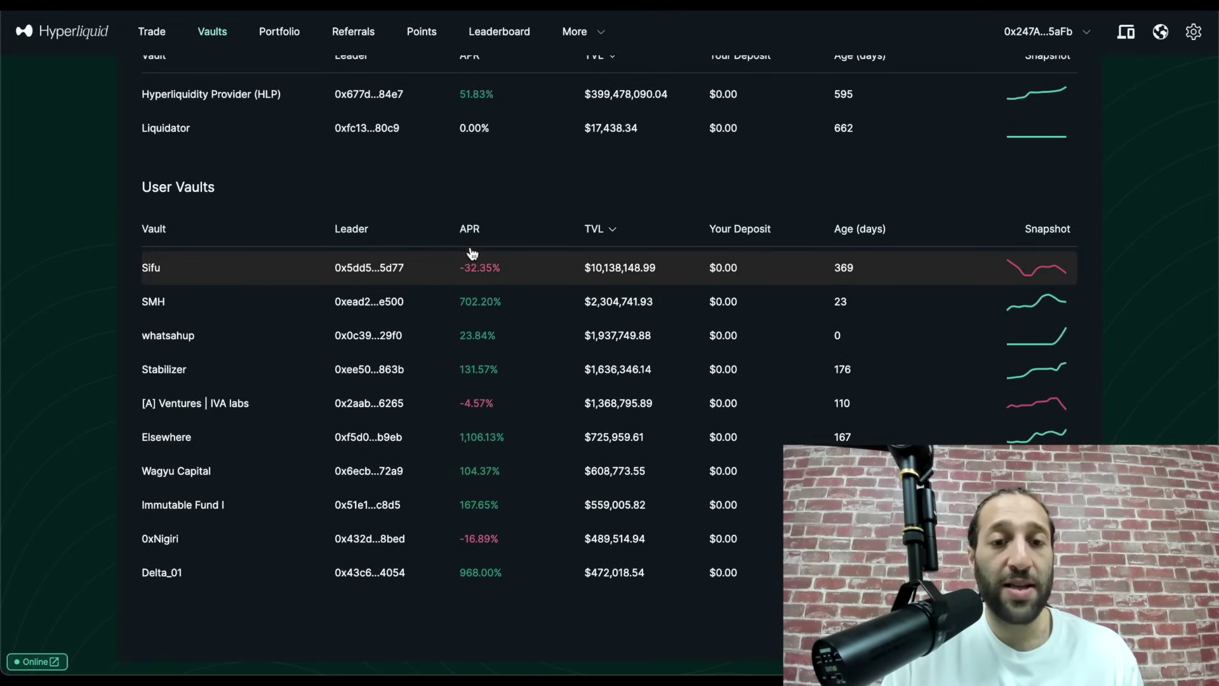
pyautogui.scroll(5, 468, 543)
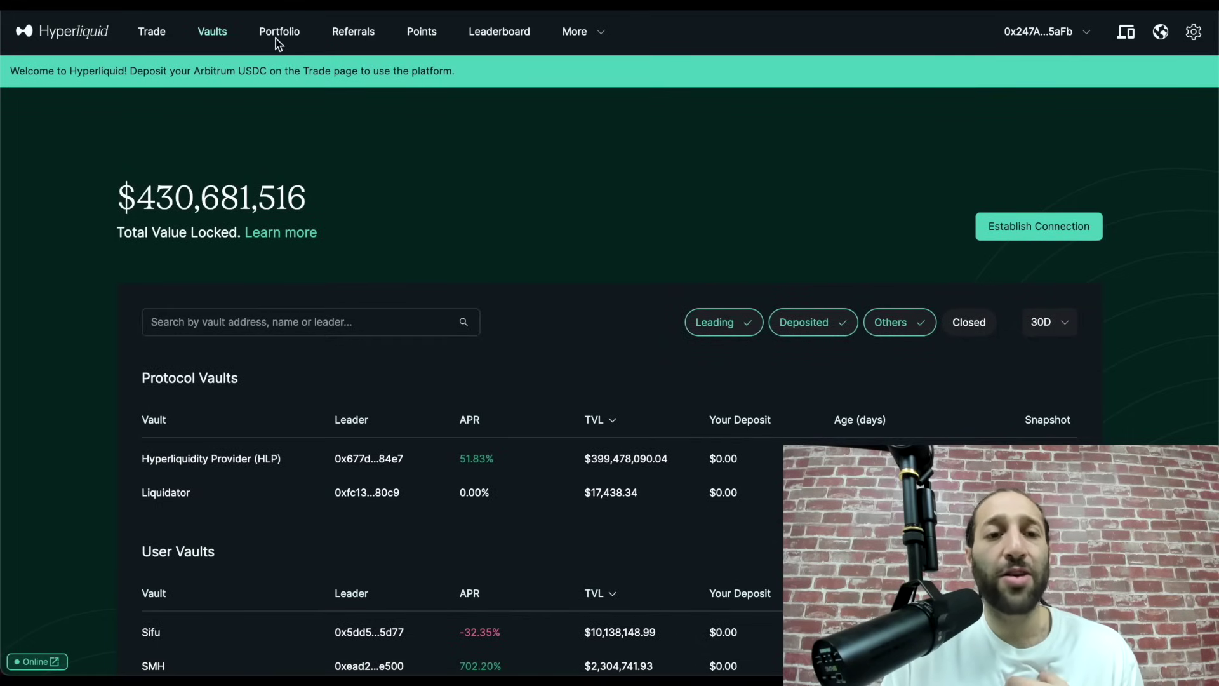
# - Open the Portfolio page and review its volume, fees, performance and positions sections
pyautogui.click(296, 38)
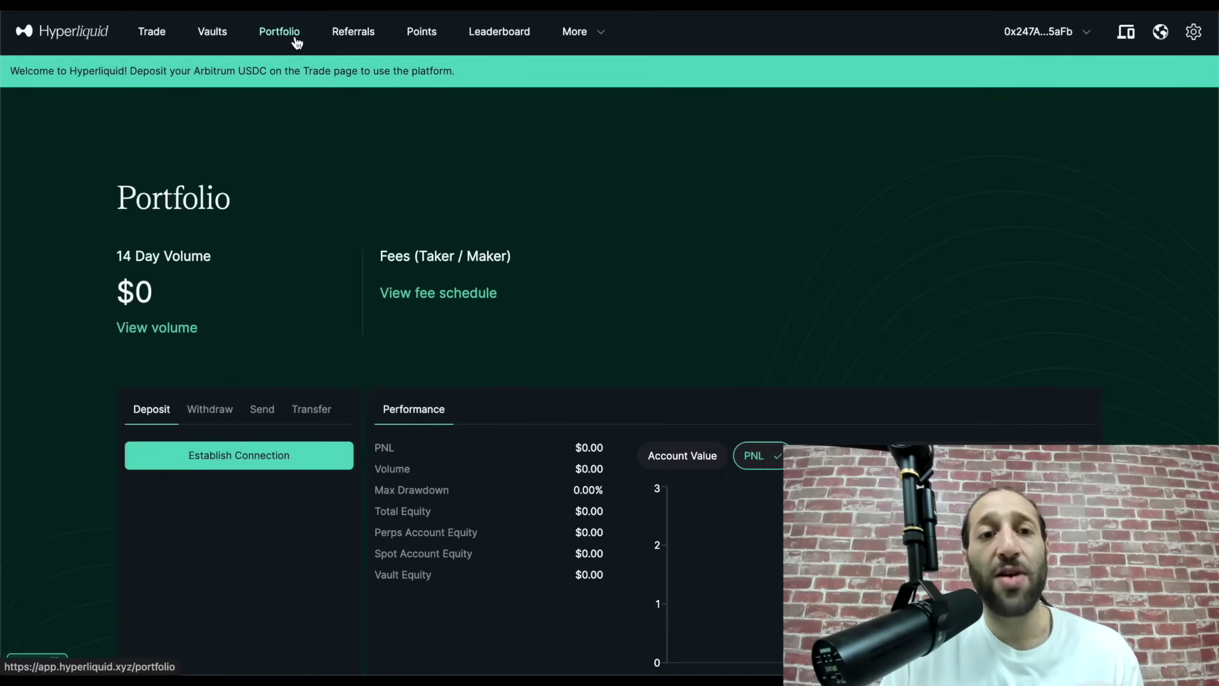
pyautogui.scroll(-3, 314, 207)
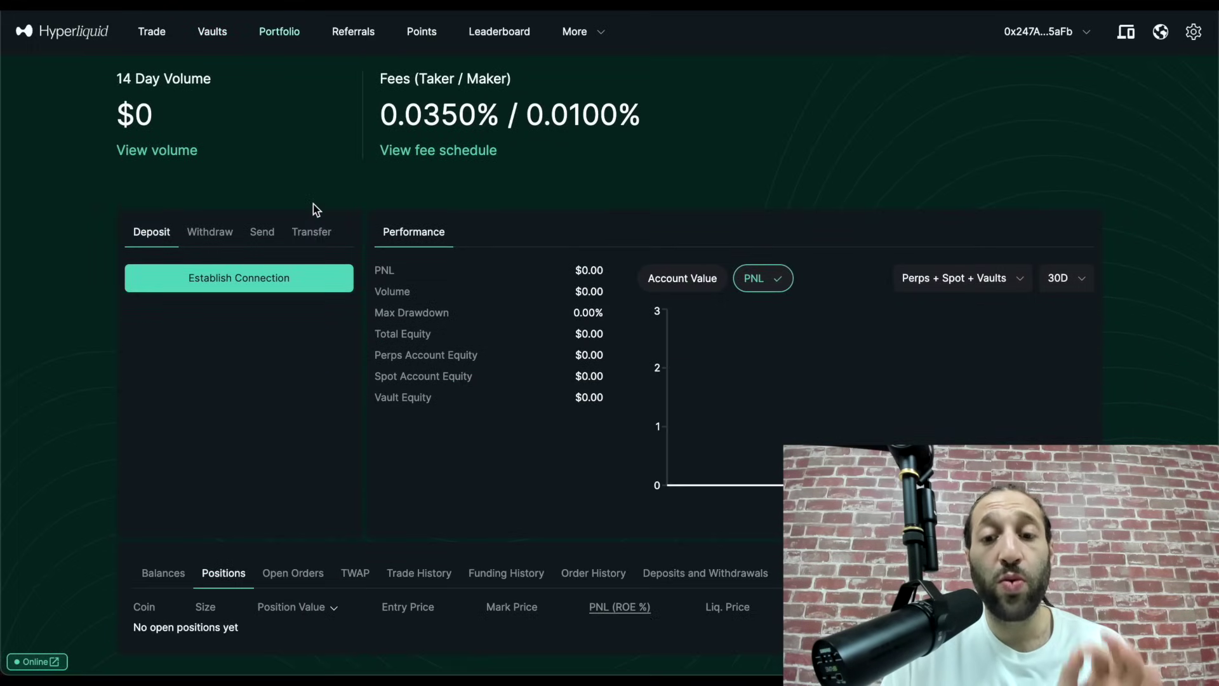
pyautogui.scroll(2, 266, 241)
pyautogui.scroll(1, 270, 241)
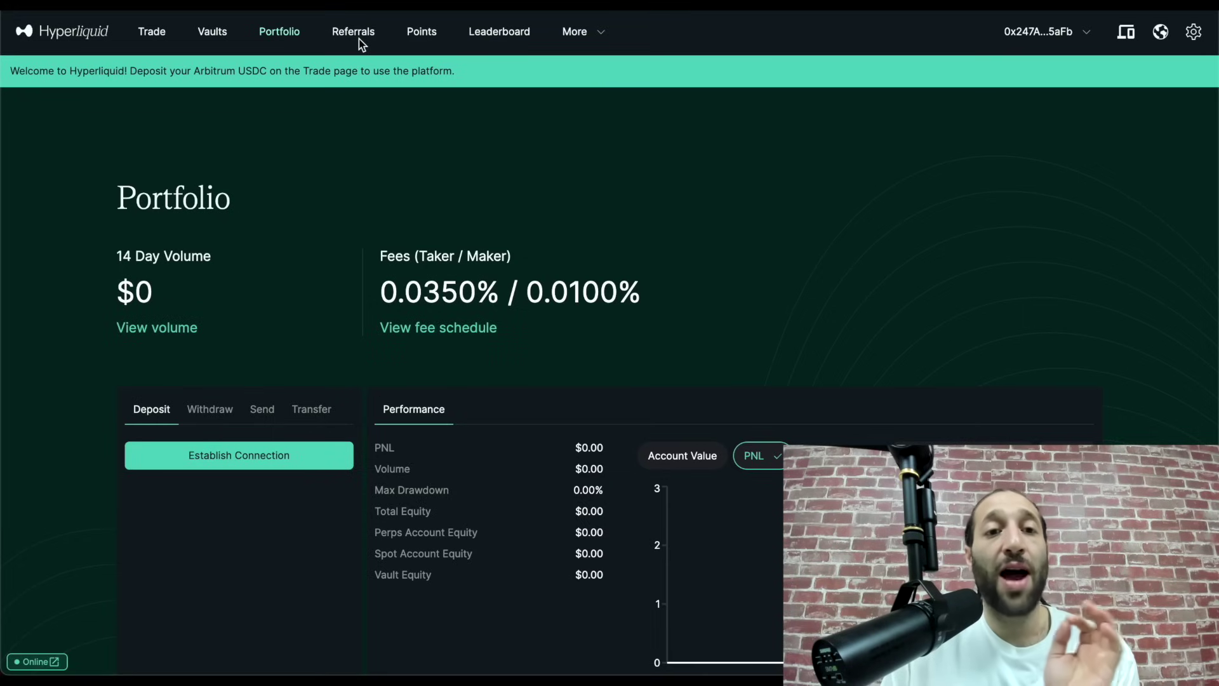
# - View the Hyperliquid trader leaderboard and the Explorer's latest blocks and transactions
pyautogui.click(517, 34)
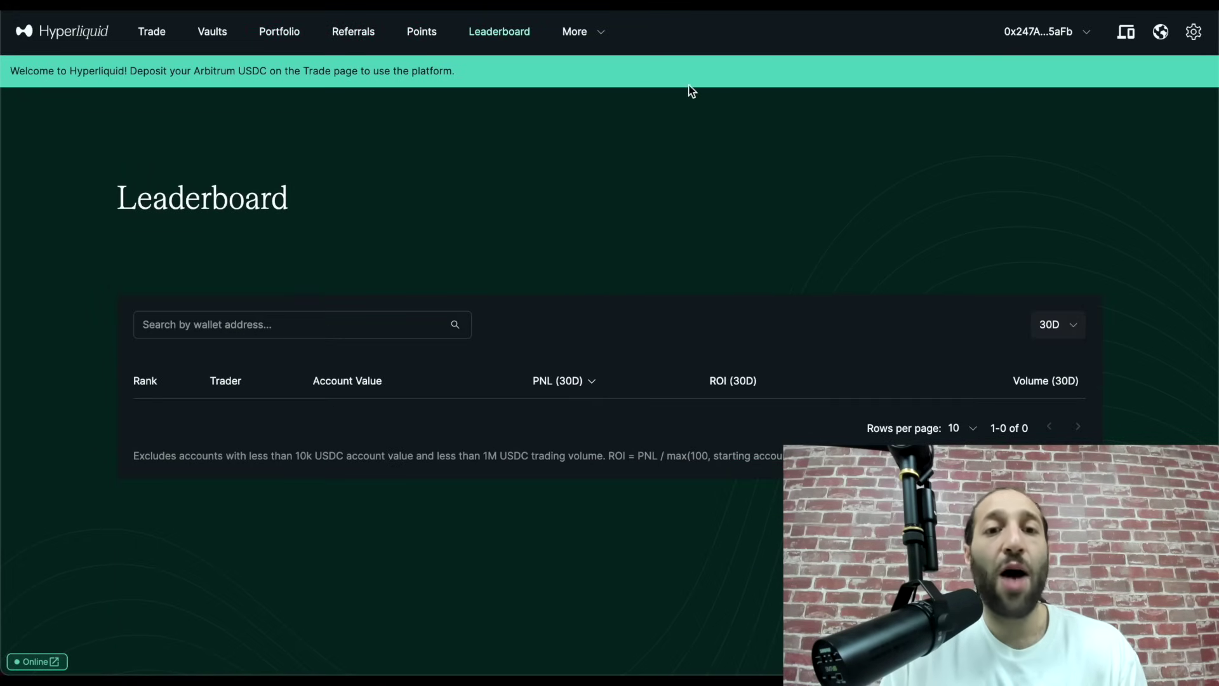
pyautogui.click(597, 38)
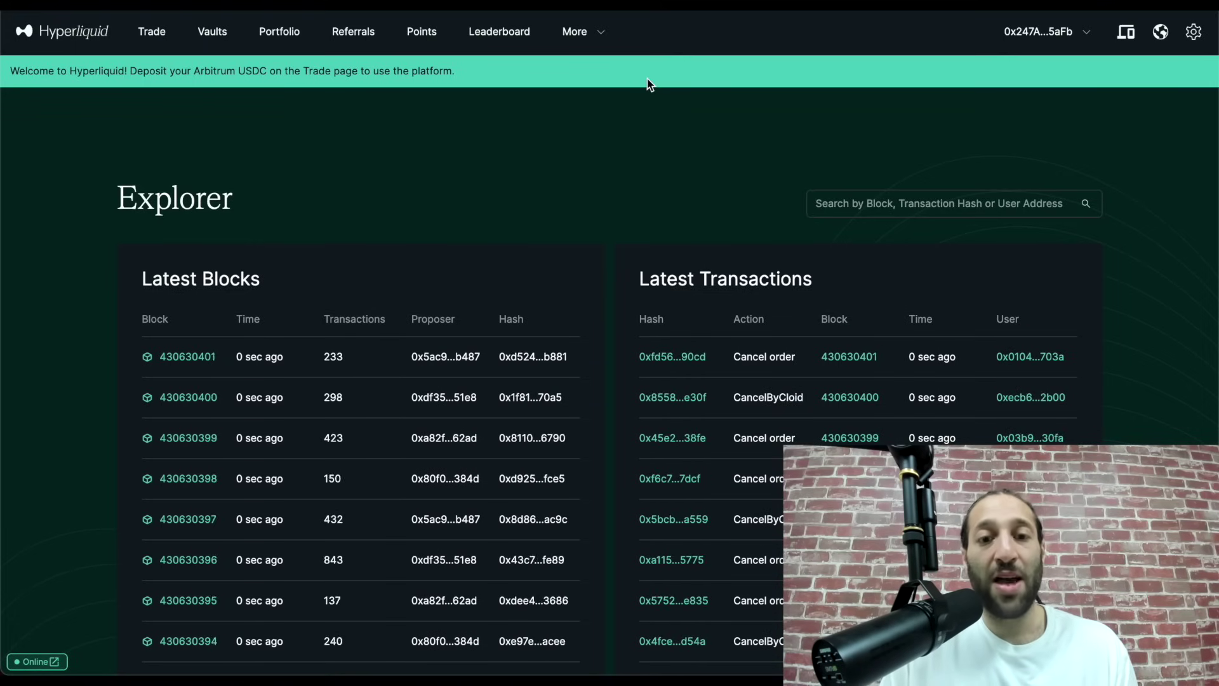
# - Open the Hyperliquid Stats page and examine its summary figures and the volume, open interest, HLP and liquidation charts
pyautogui.click(583, 35)
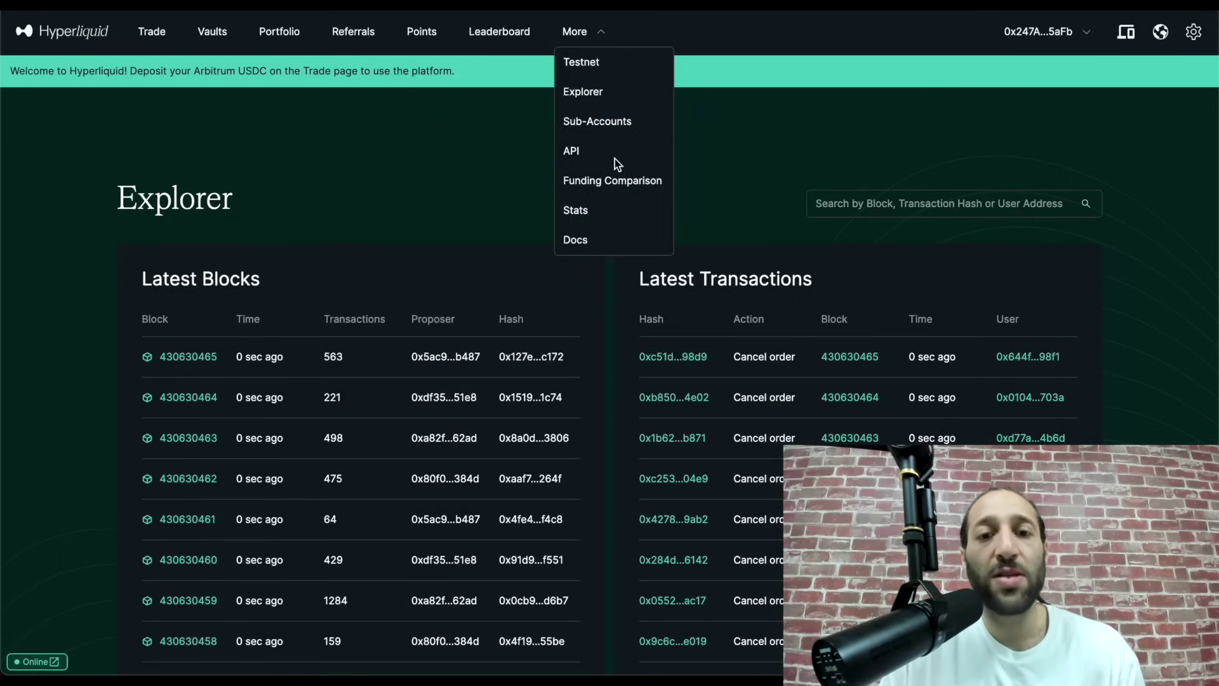
pyautogui.click(579, 208)
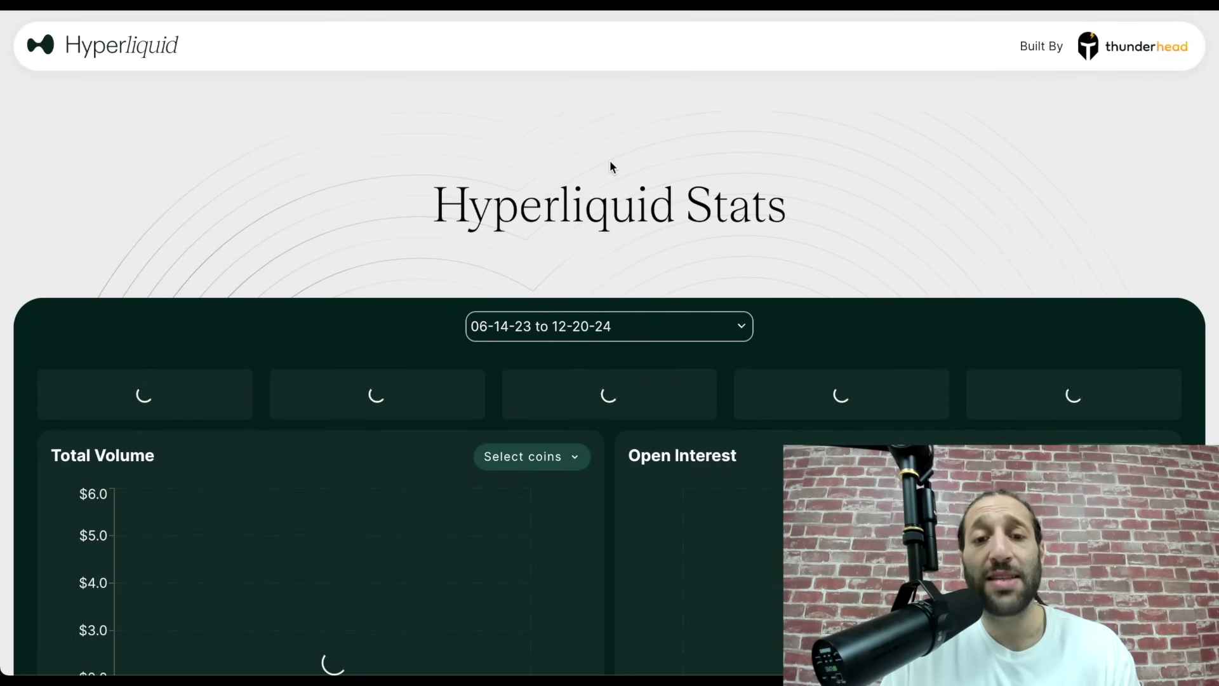
pyautogui.scroll(-3, 611, 167)
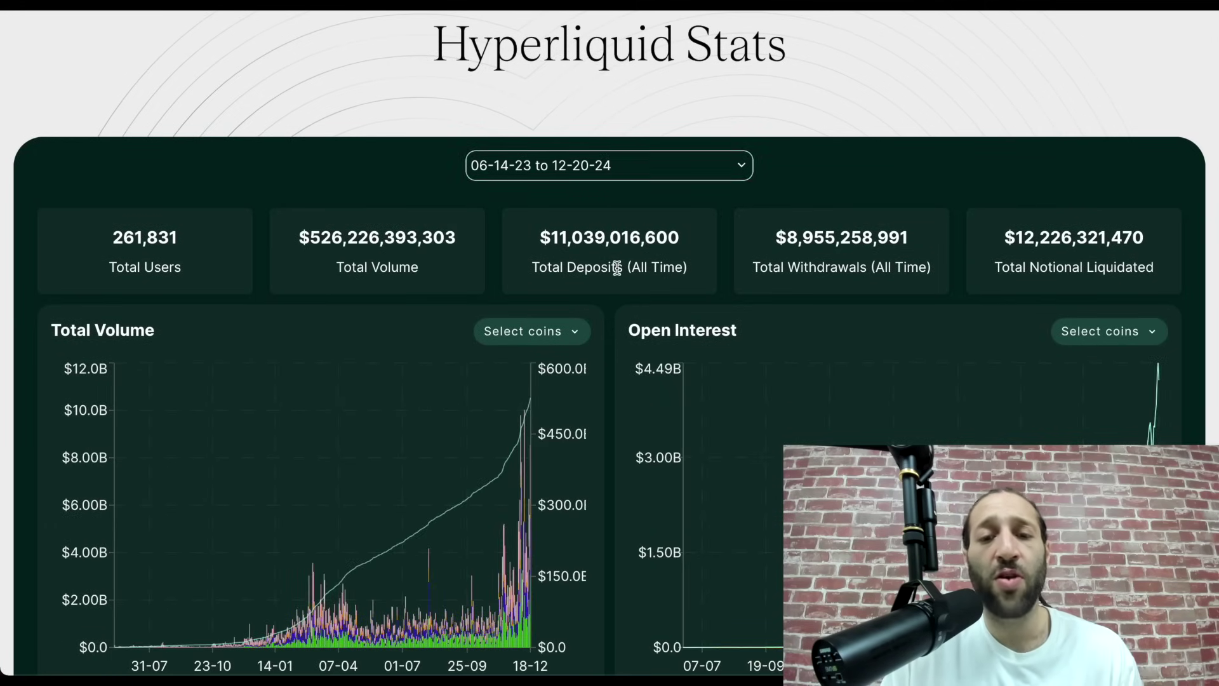
pyautogui.scroll(-1, 617, 273)
pyautogui.scroll(-10, 617, 273)
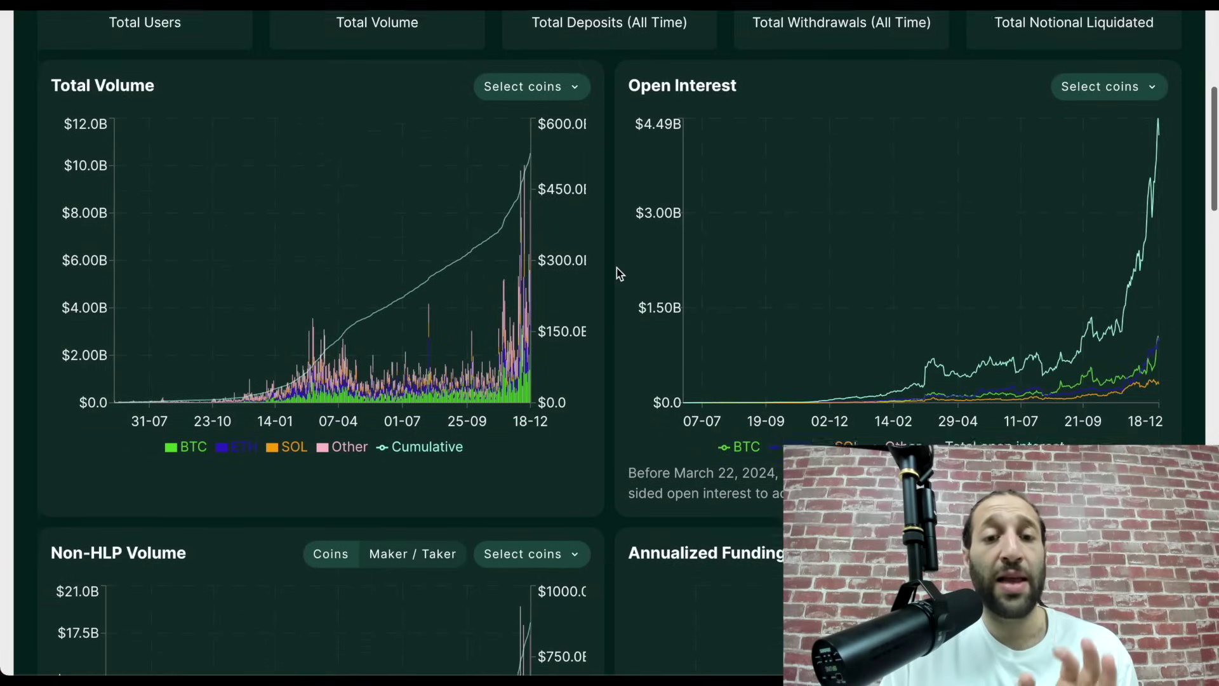
pyautogui.scroll(-8, 617, 272)
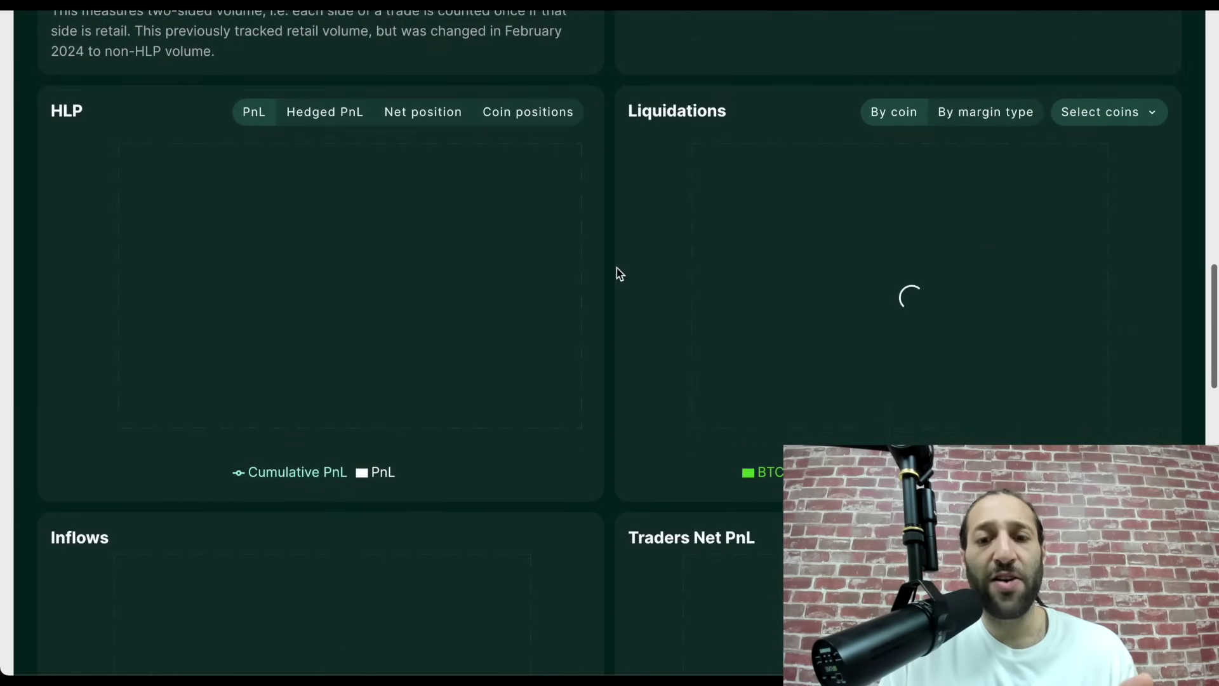
pyautogui.scroll(20, 617, 272)
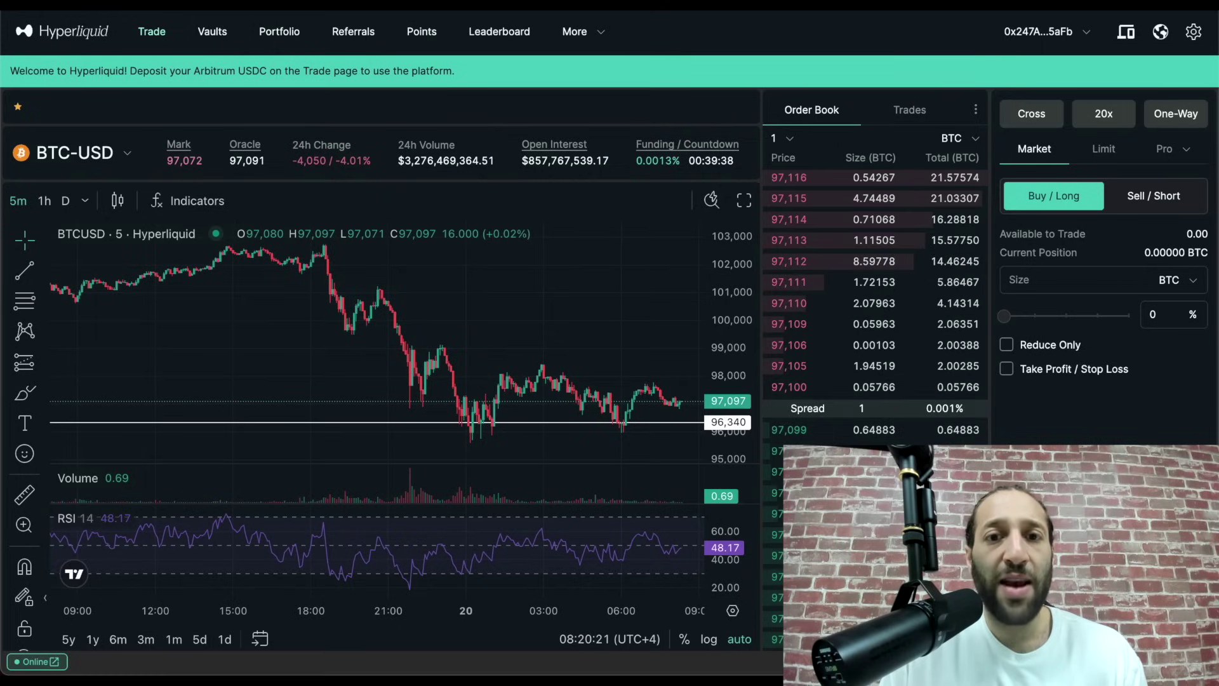
# - Review the Funding Comparison of coin funding rates across exchanges and return to the Trade page
pyautogui.moveTo(586, 36)
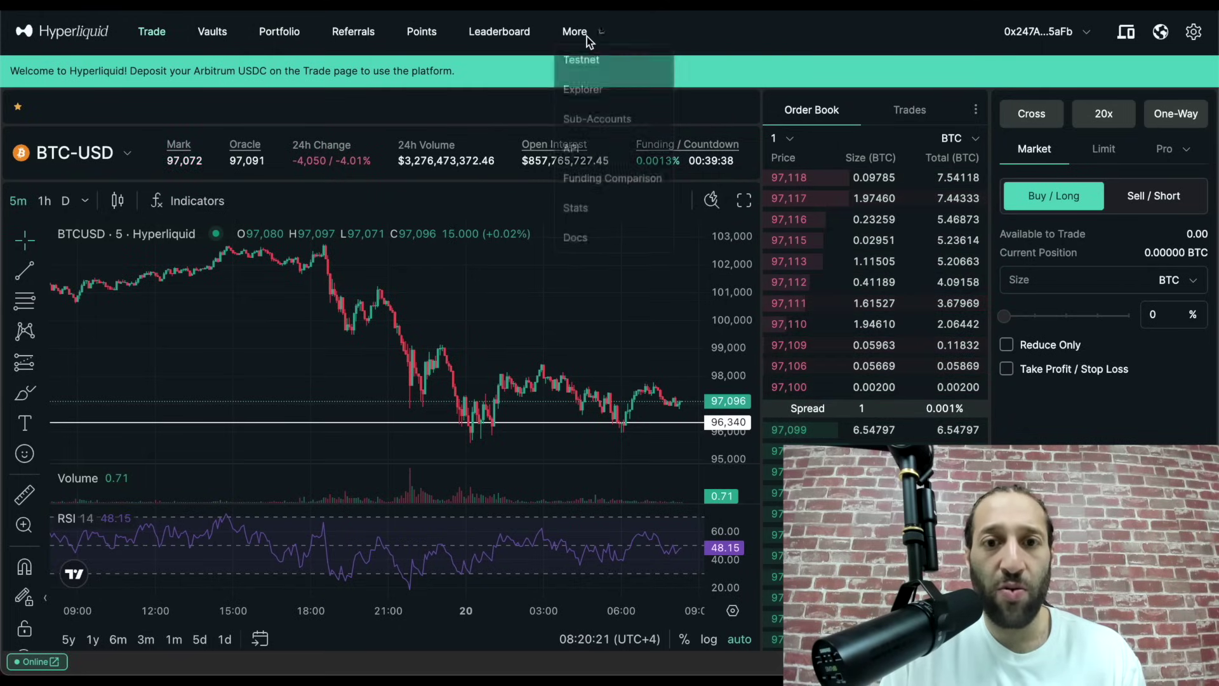
pyautogui.click(613, 181)
pyautogui.scroll(-3, 743, 217)
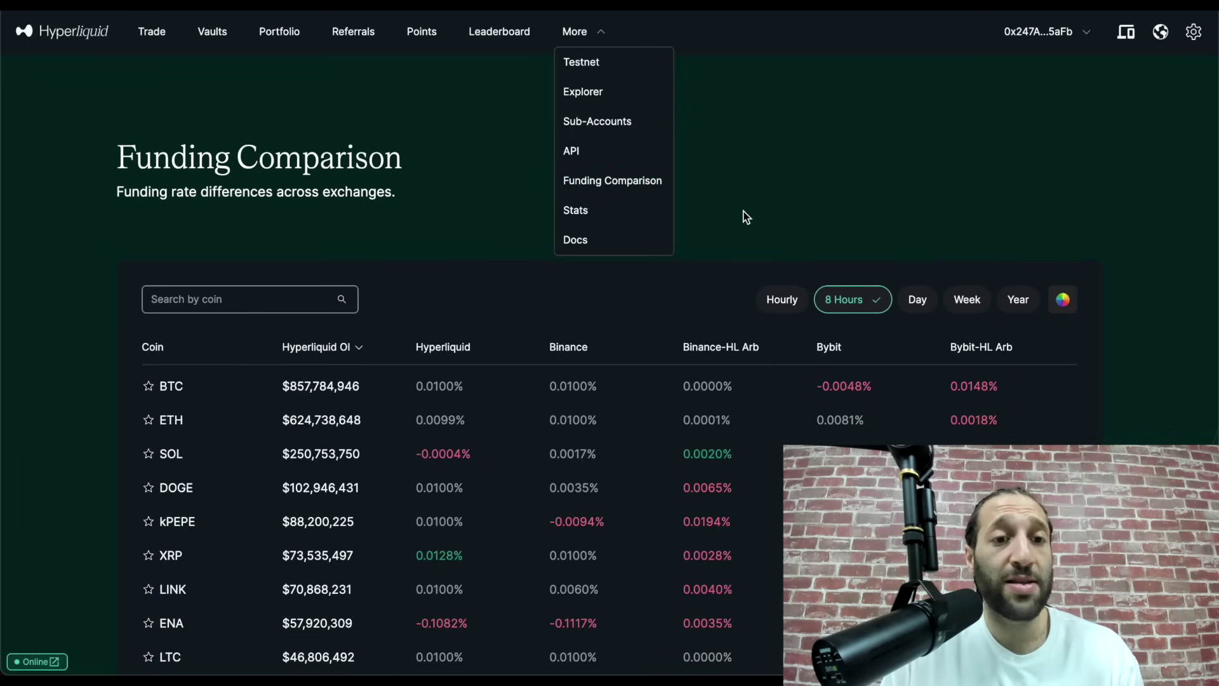
pyautogui.scroll(3, 756, 148)
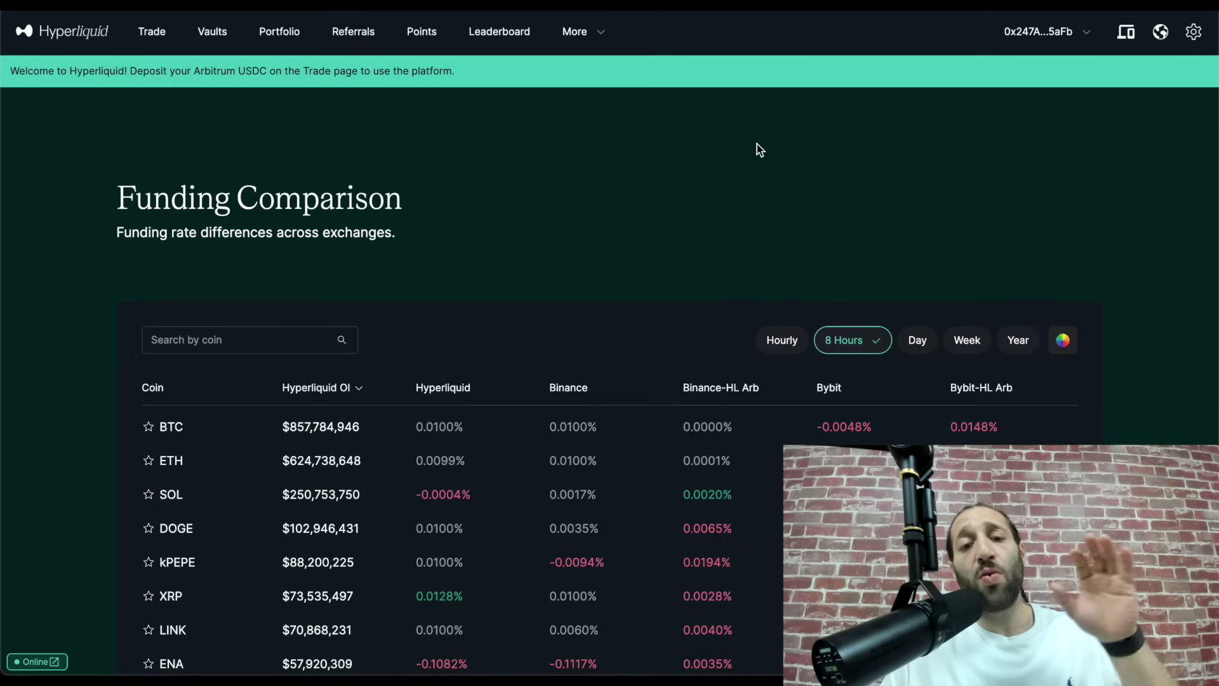
pyautogui.click(159, 38)
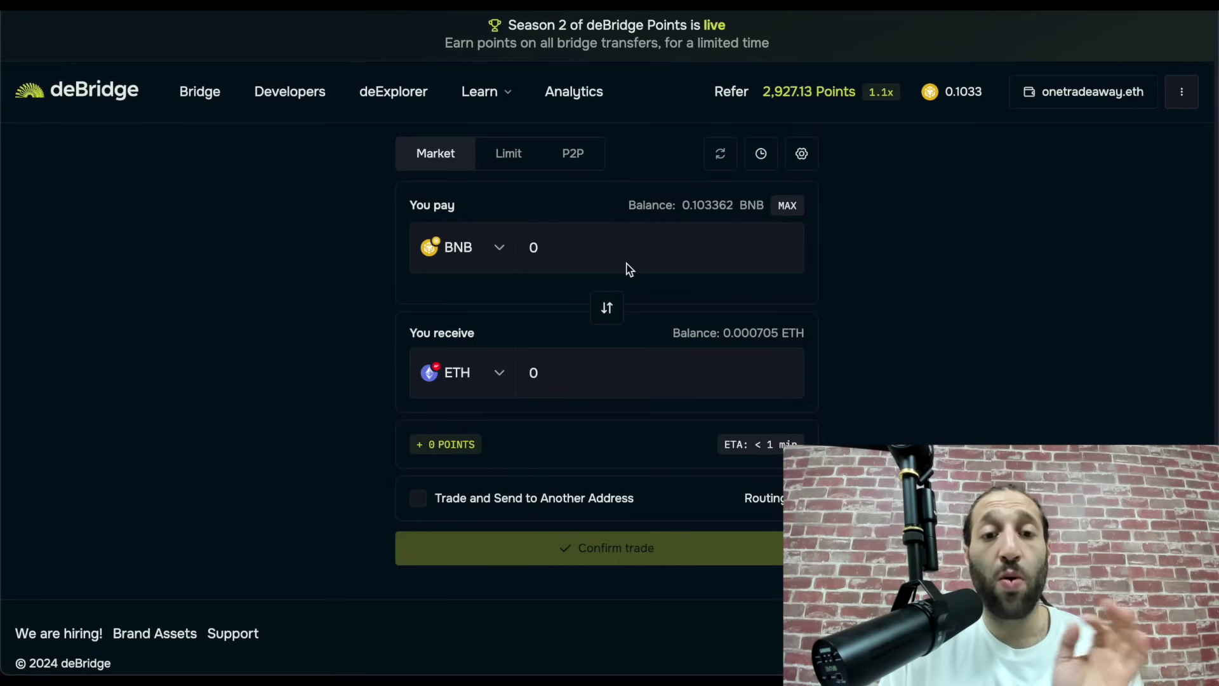
# - In deBridge, set the token to pay to ETH on the Base network
pyautogui.click(498, 260)
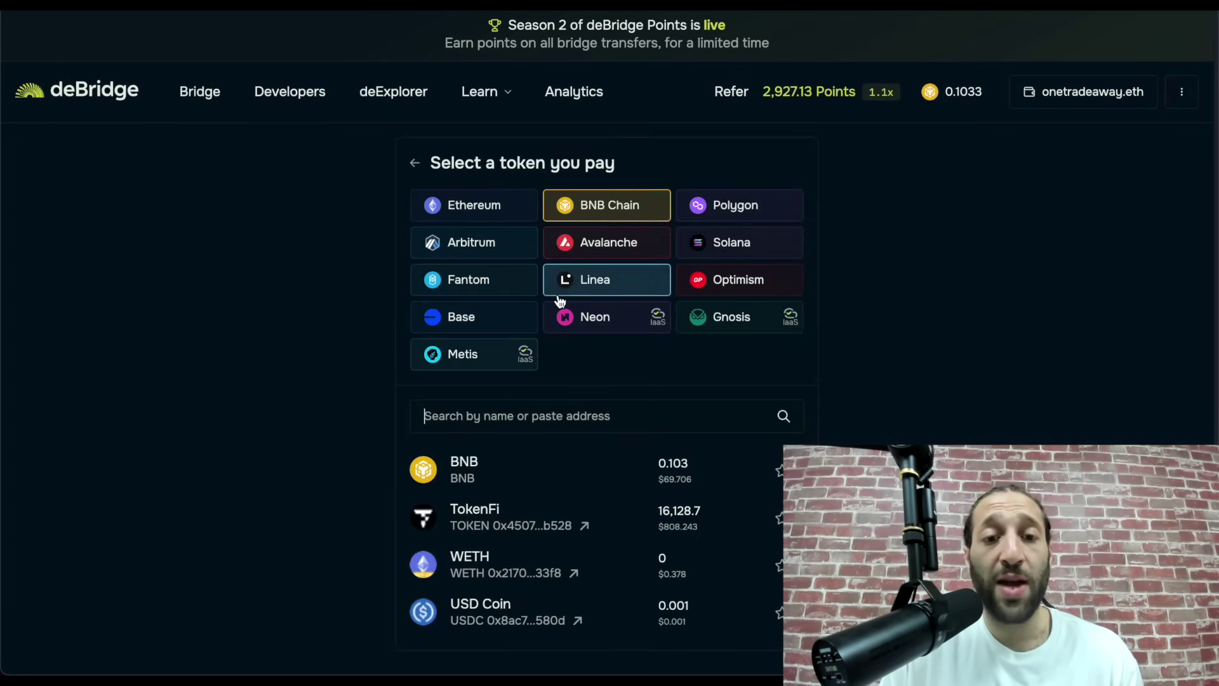
pyautogui.click(512, 318)
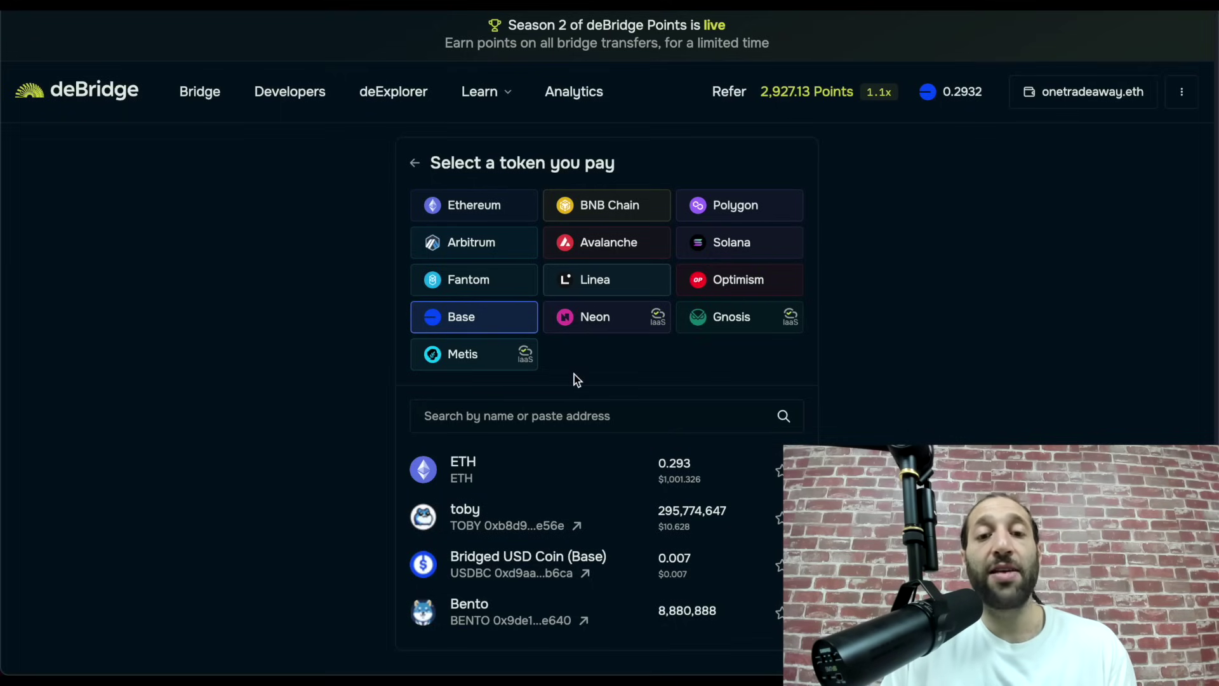
pyautogui.click(571, 487)
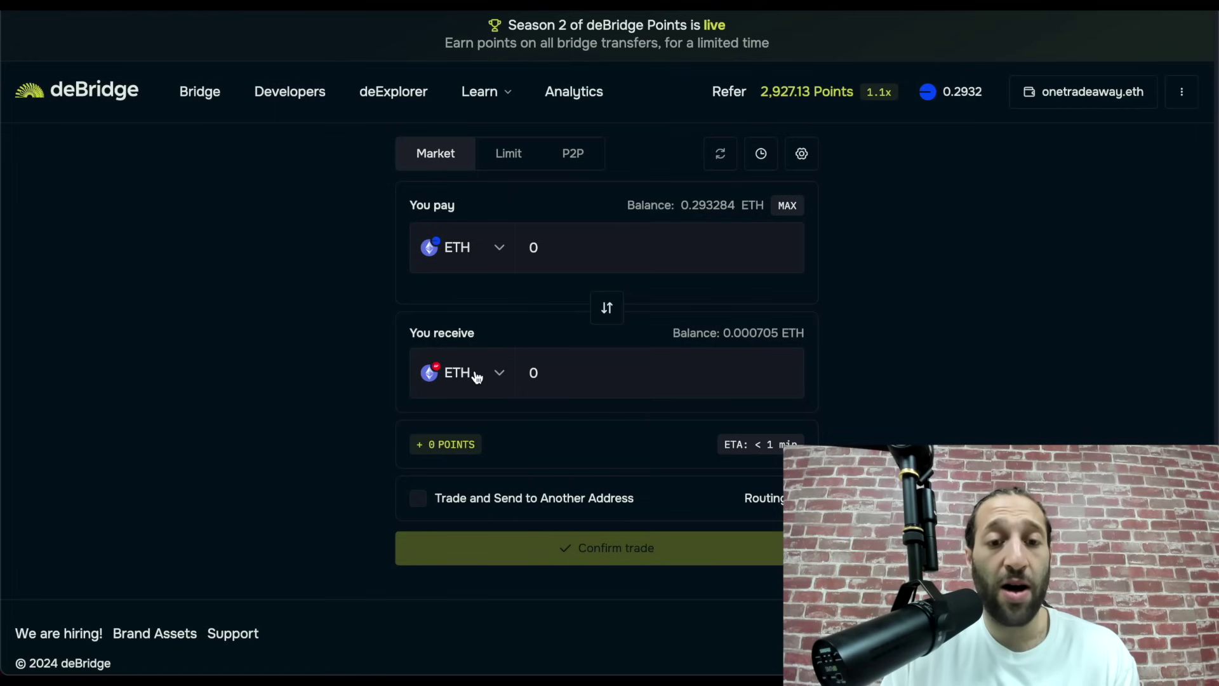
# - Set the token to receive to USD Coin on Arbitrum and use the maximum ETH balance as the amount to pay
pyautogui.click(477, 377)
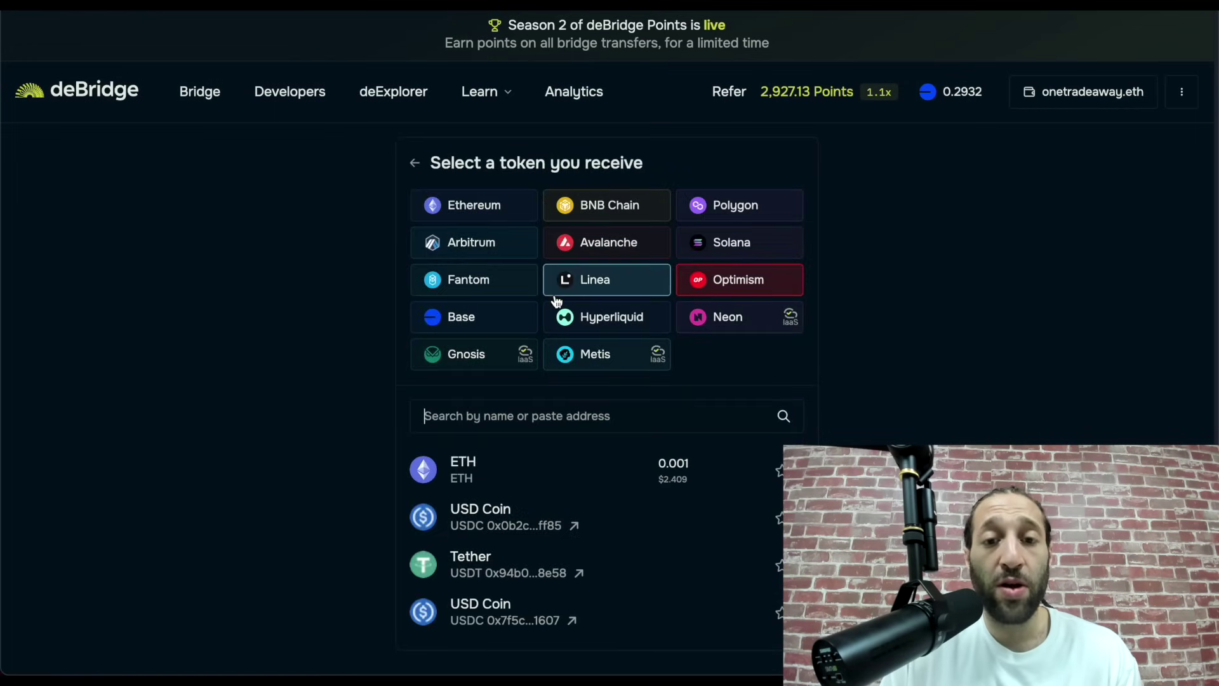
pyautogui.click(511, 248)
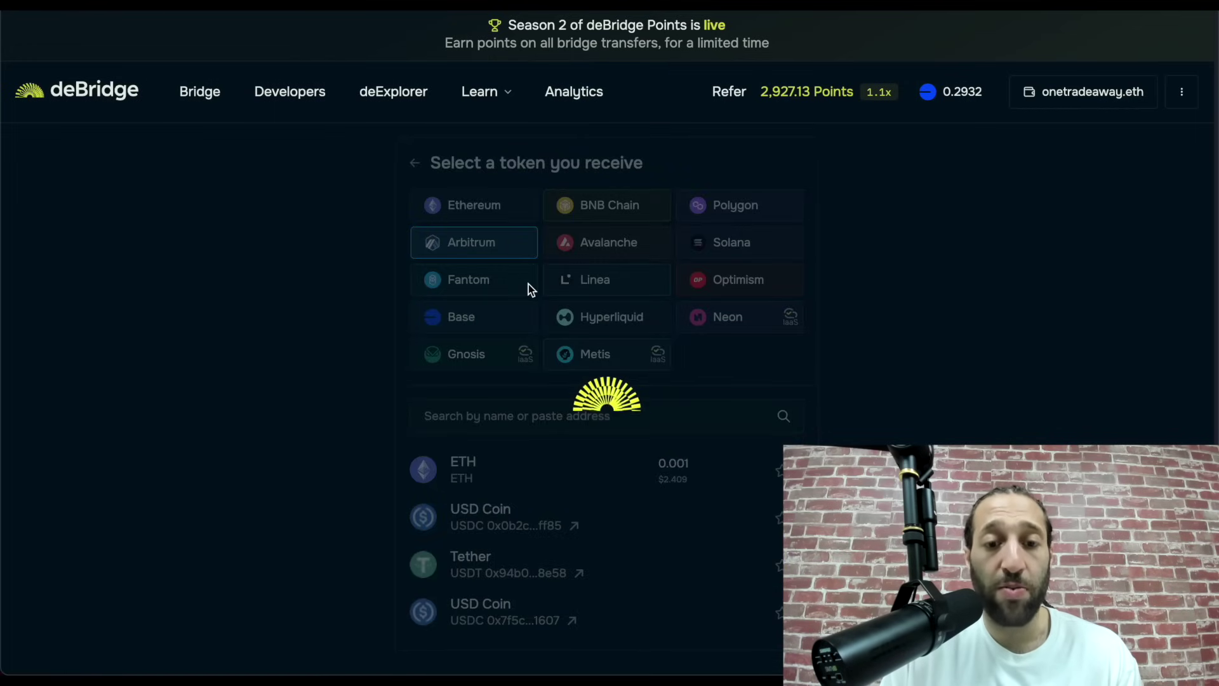
pyautogui.scroll(-1, 540, 341)
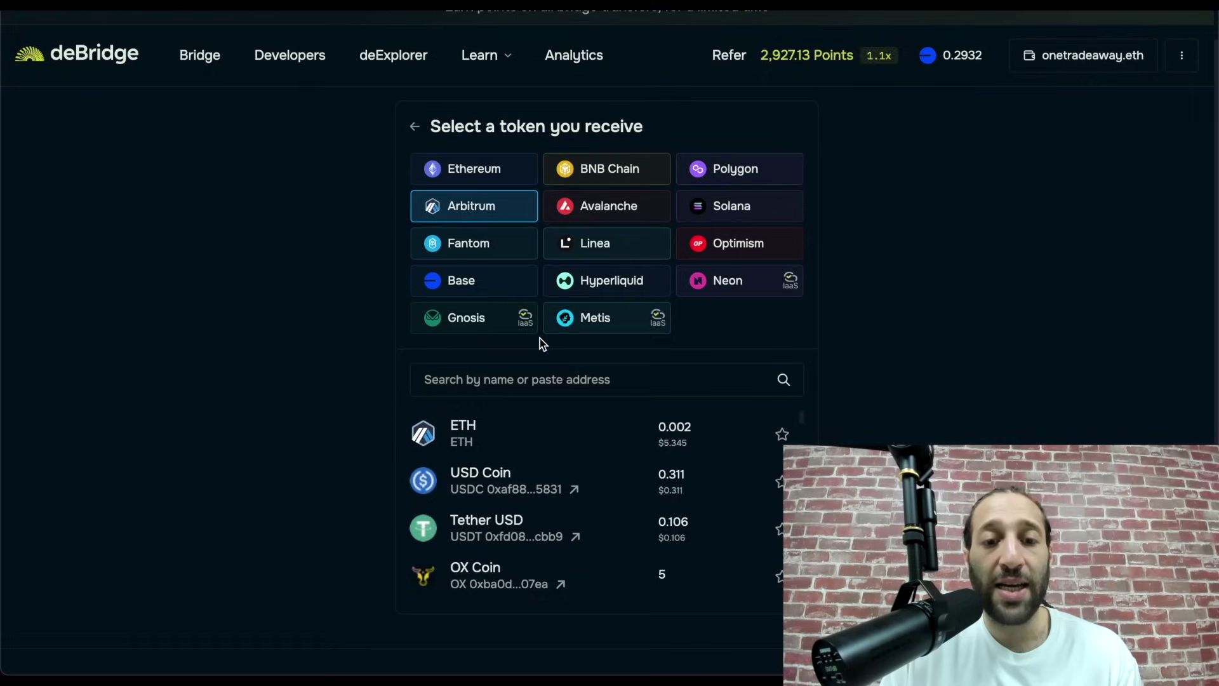
pyautogui.click(599, 495)
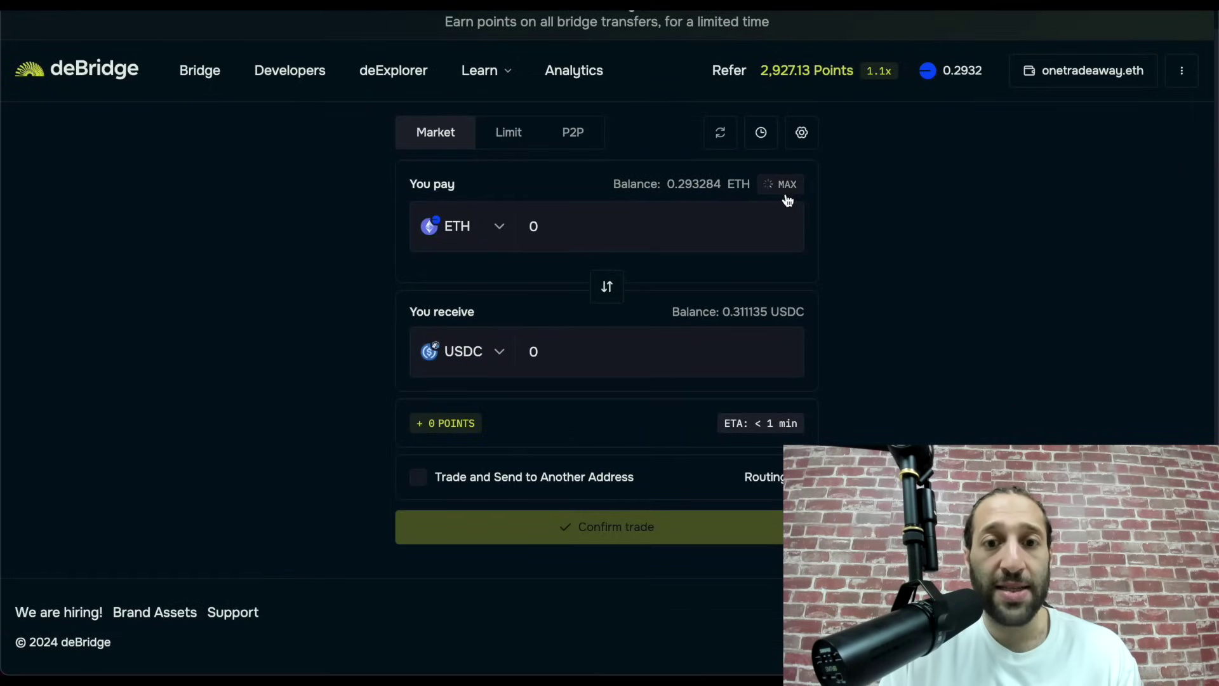
pyautogui.click(788, 191)
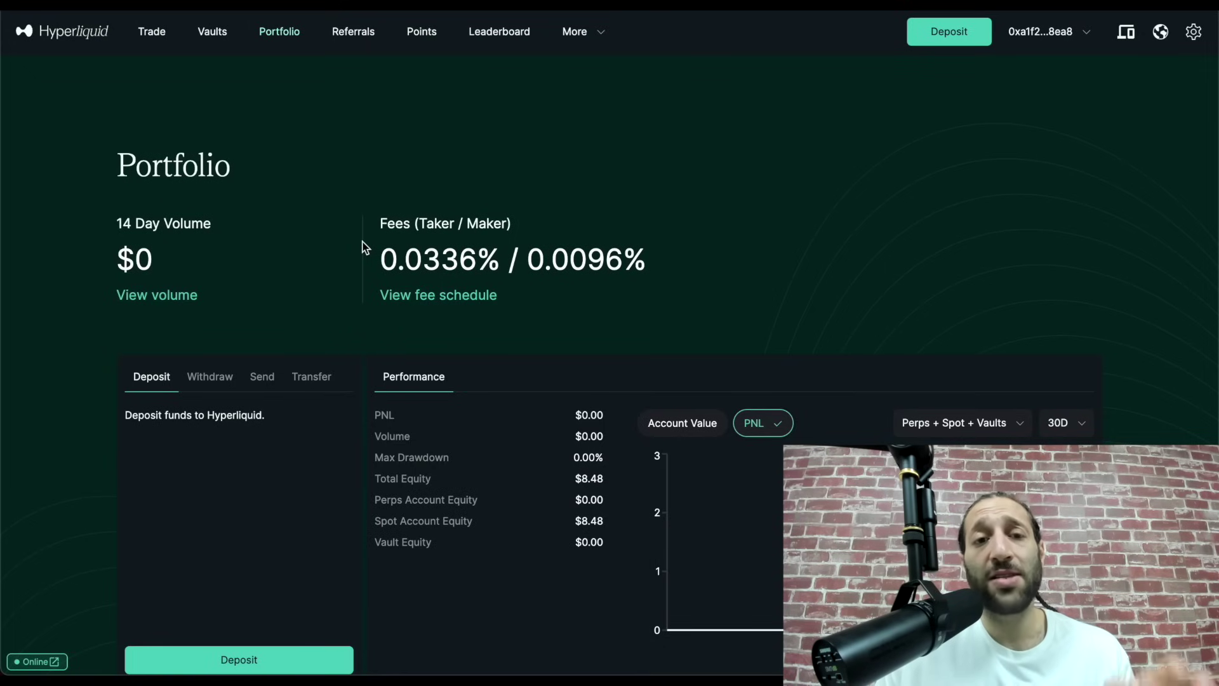
# - Deposit the full 993.59 USDC from Arbitrum into Hyperliquid, switching to the Arbitrum network and approving the transaction in the wallet
pyautogui.scroll(-2, 365, 248)
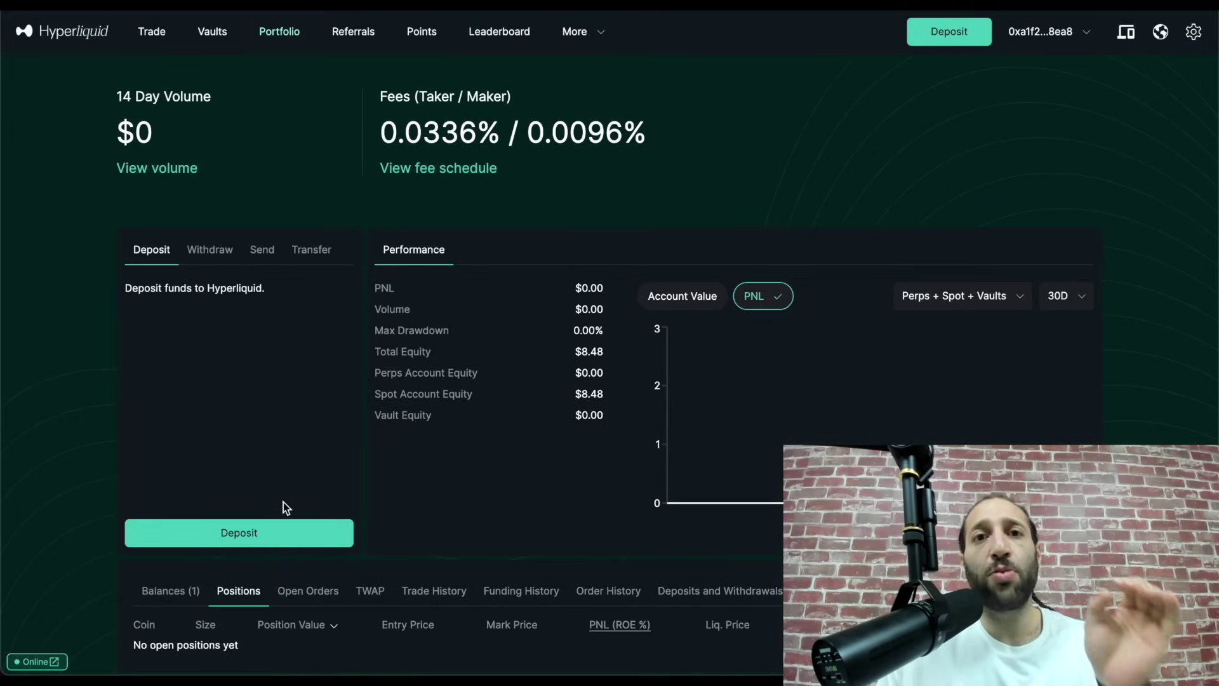
pyautogui.click(263, 534)
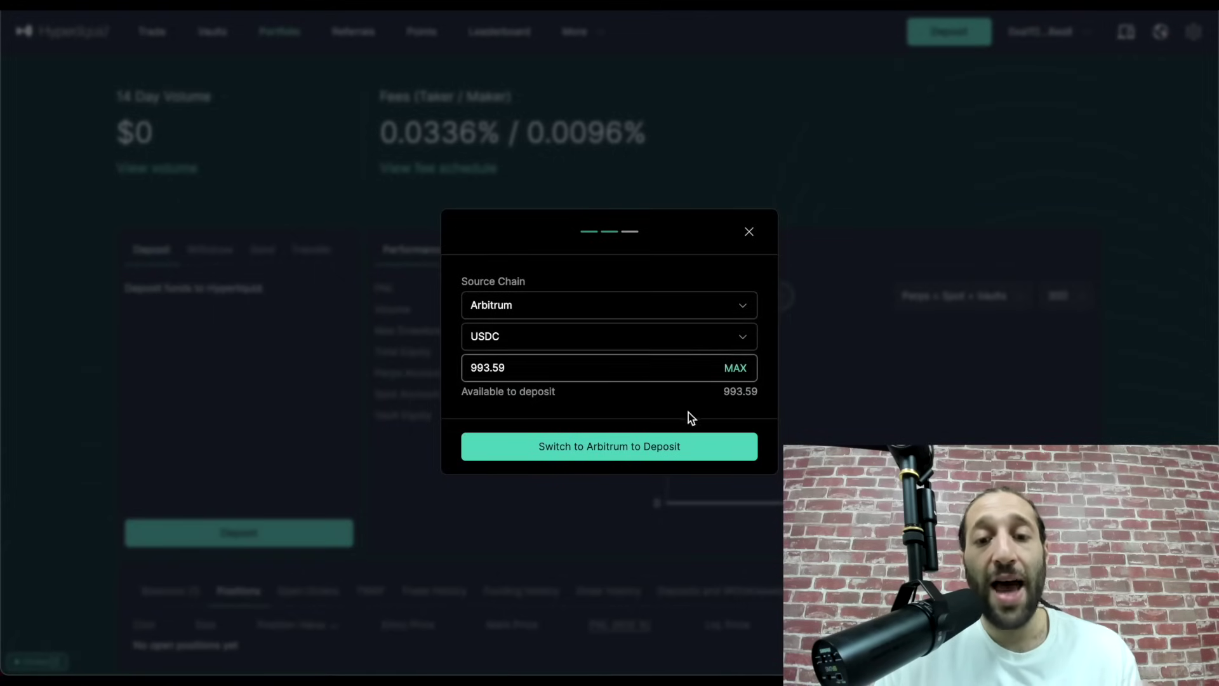
pyautogui.click(670, 449)
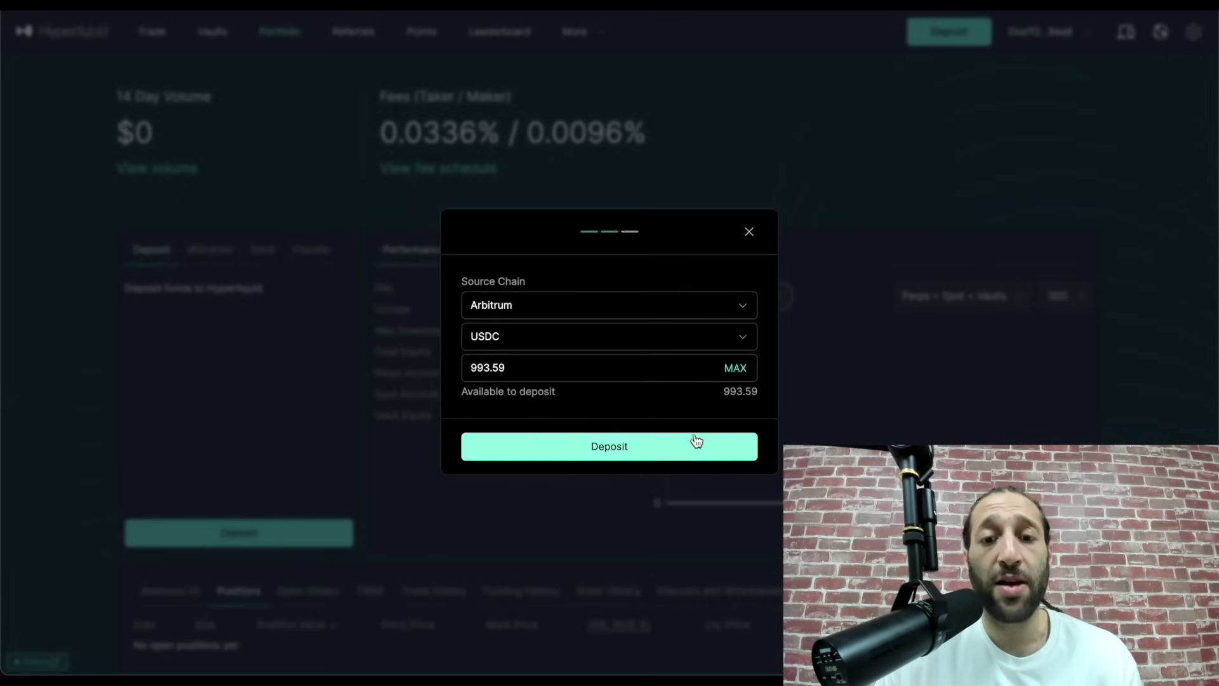
pyautogui.click(668, 448)
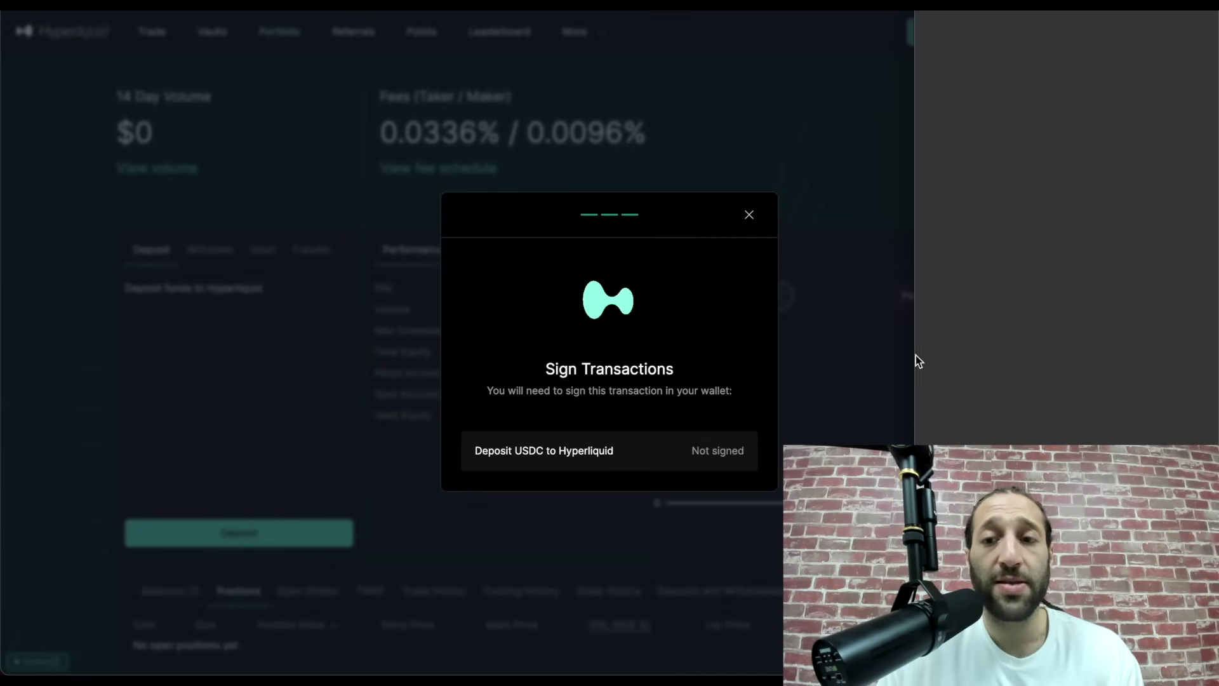
pyautogui.scroll(-3, 1098, 371)
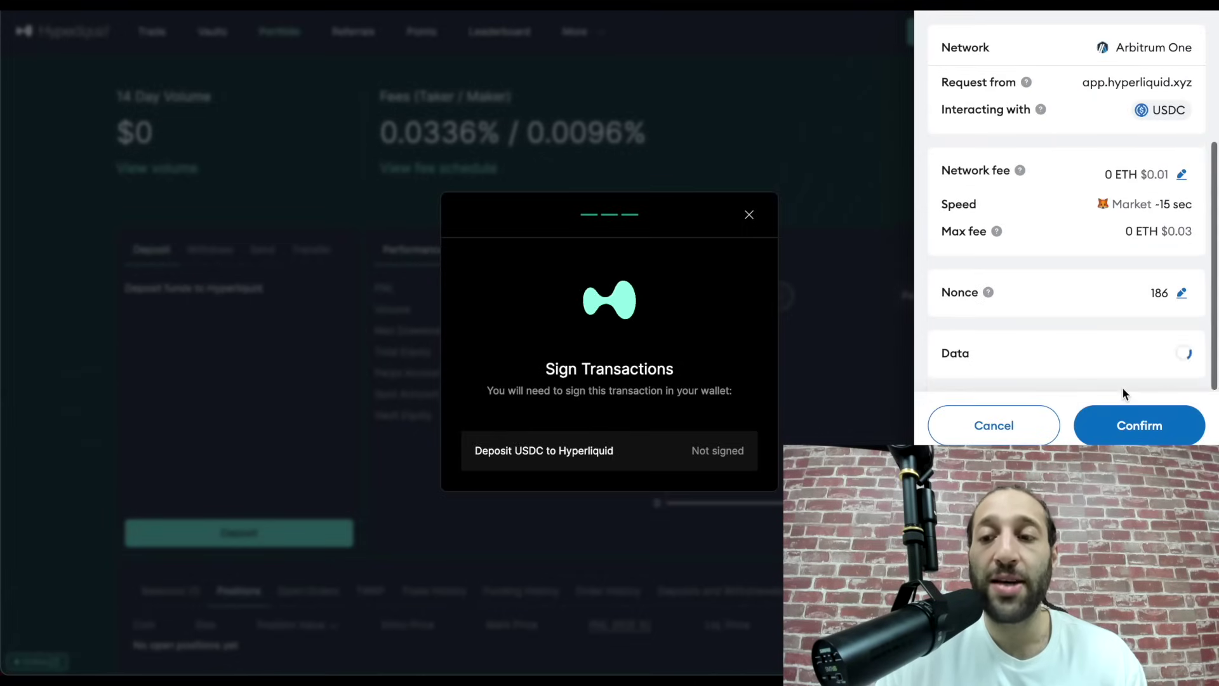
pyautogui.click(1126, 420)
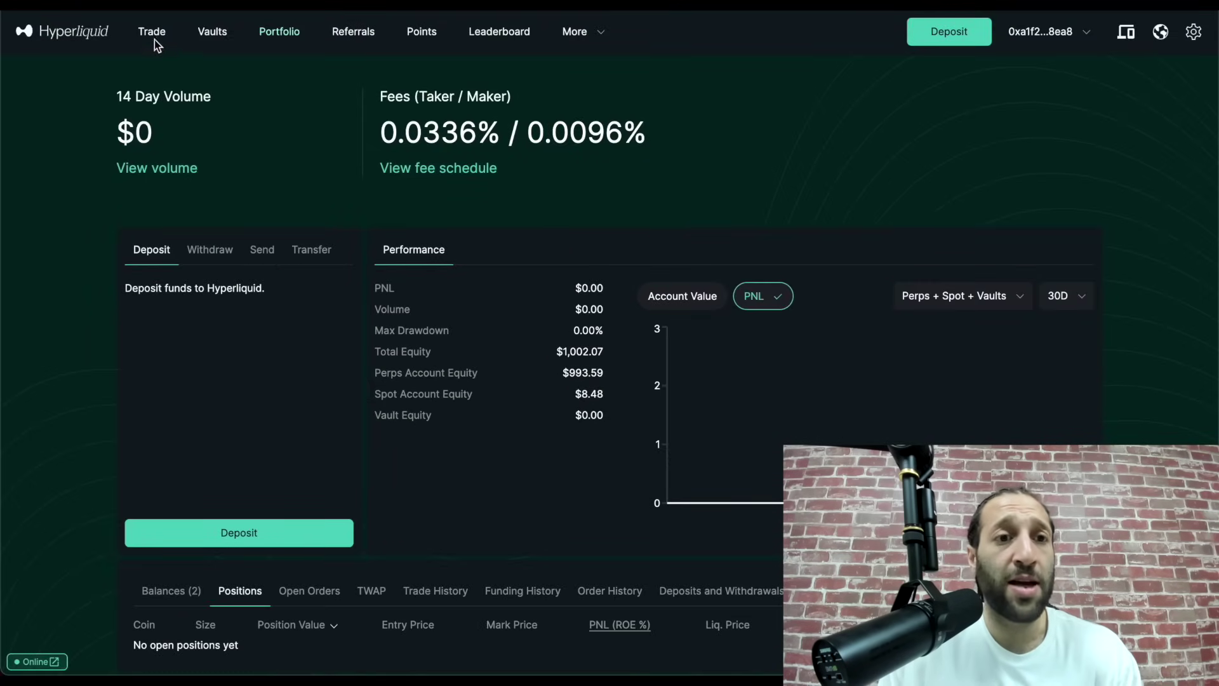
# - Open the Trade page, compare the coin list under the Strict and All filters, and view recent trades beside the order book
pyautogui.click(153, 40)
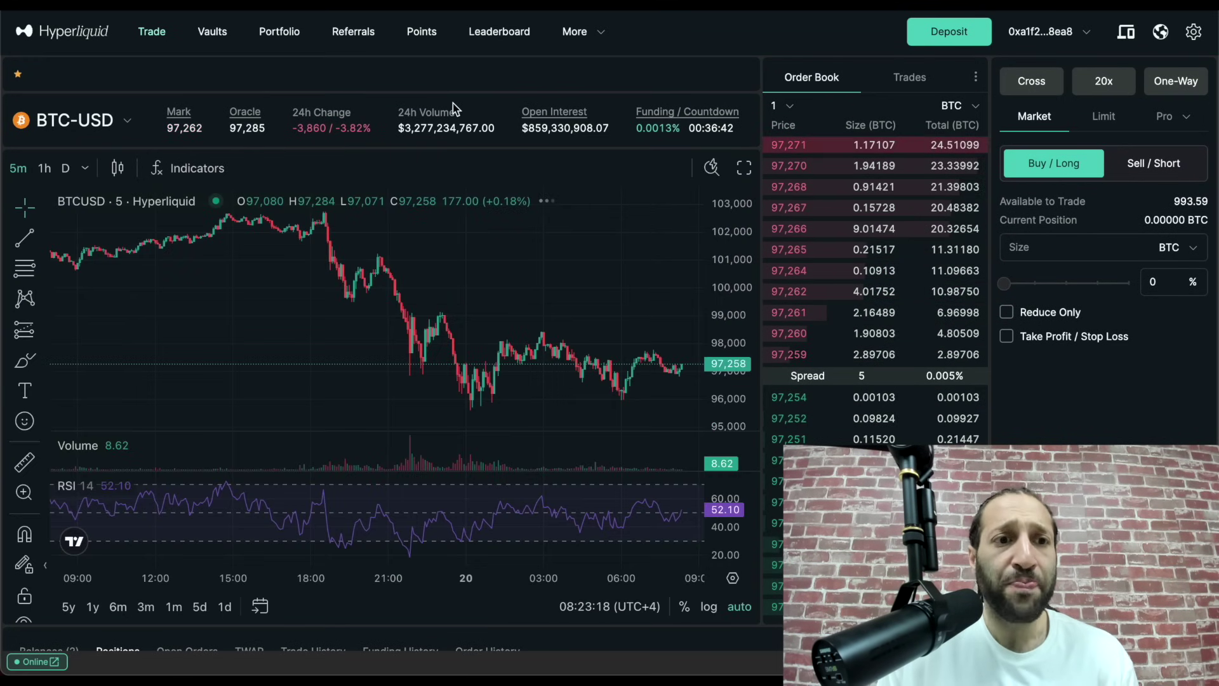
pyautogui.click(125, 125)
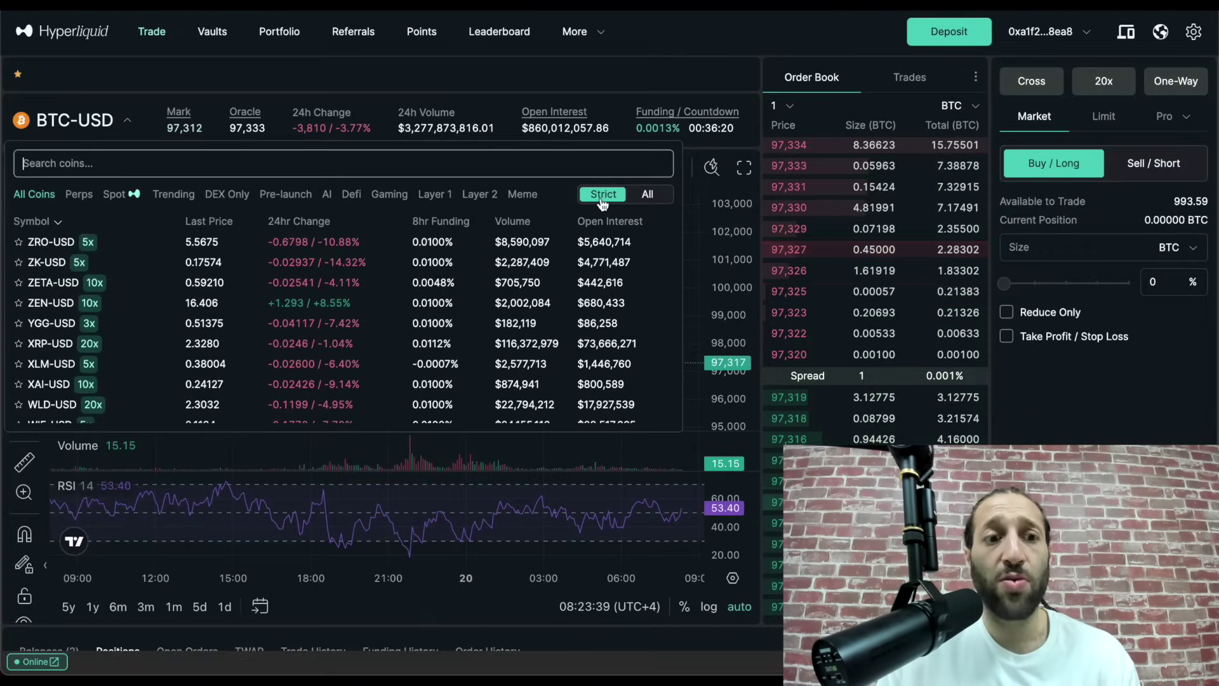
pyautogui.click(650, 202)
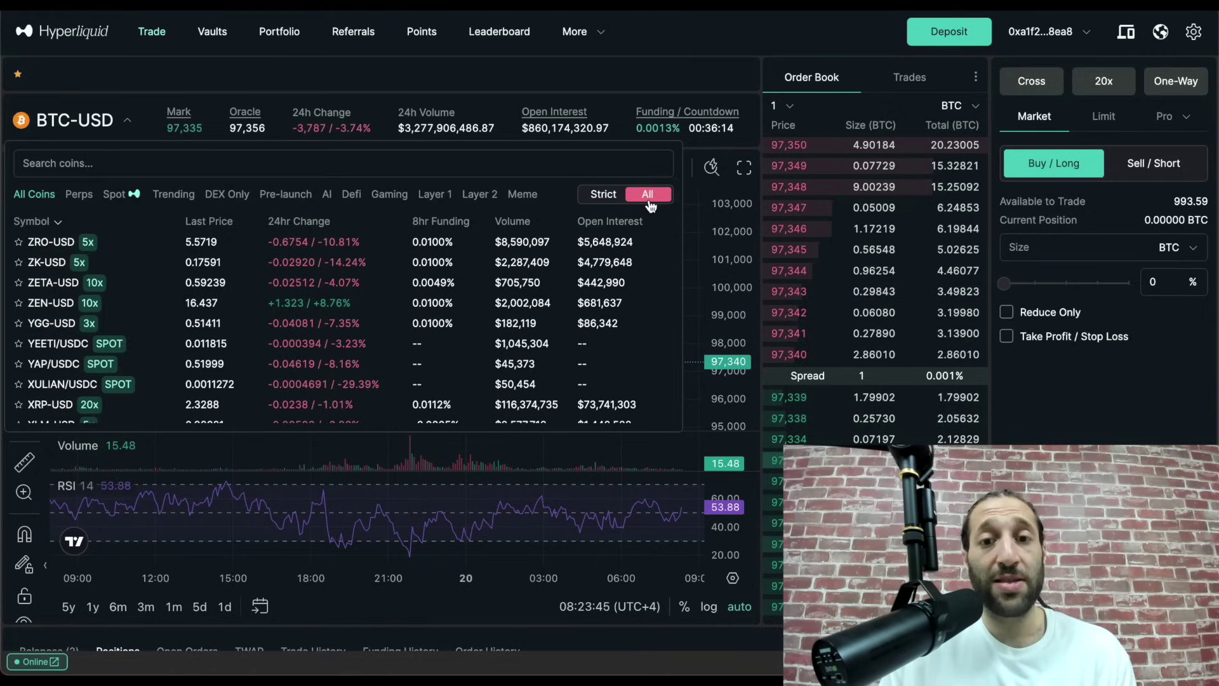
pyautogui.click(604, 198)
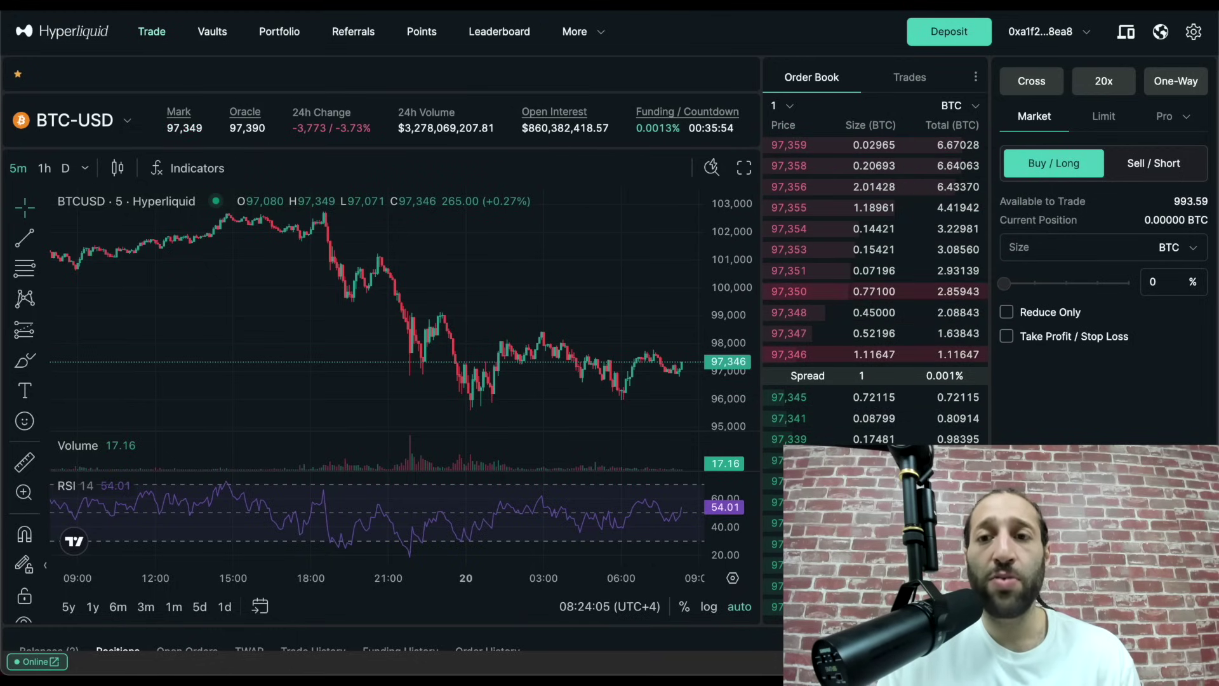
pyautogui.click(927, 87)
pyautogui.click(835, 86)
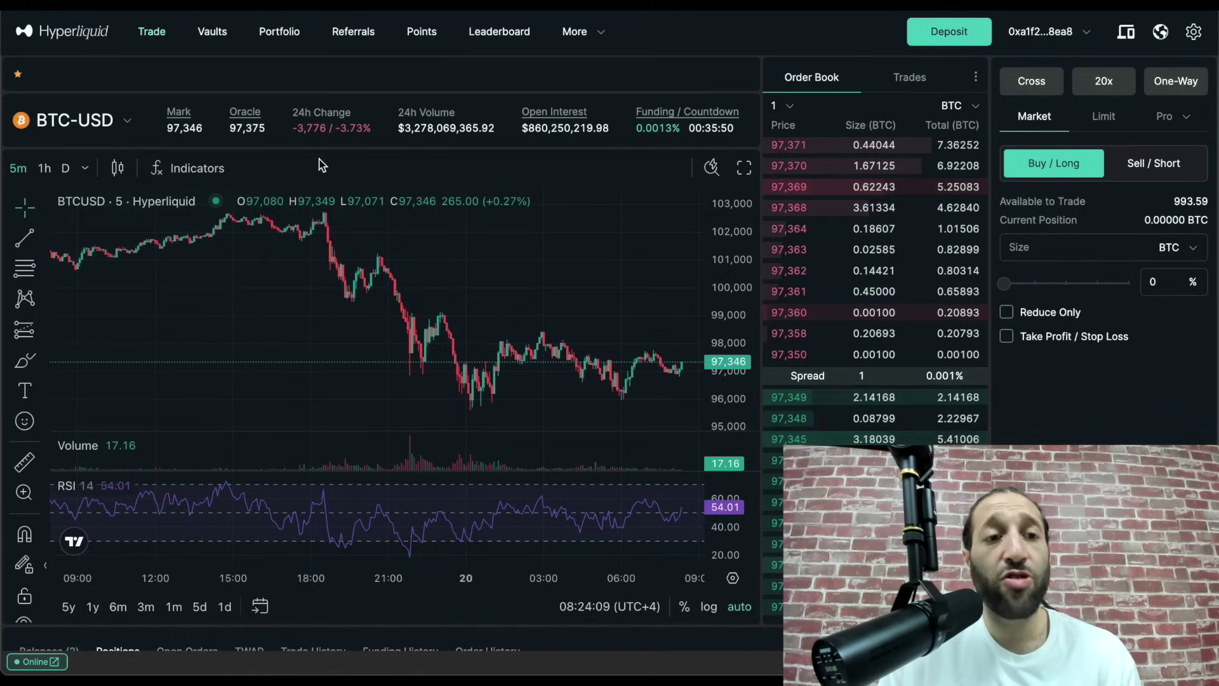
# - Browse the perps in the coin list, search all coins for "hype" and open the HYPE/USDC spot market
pyautogui.click(138, 123)
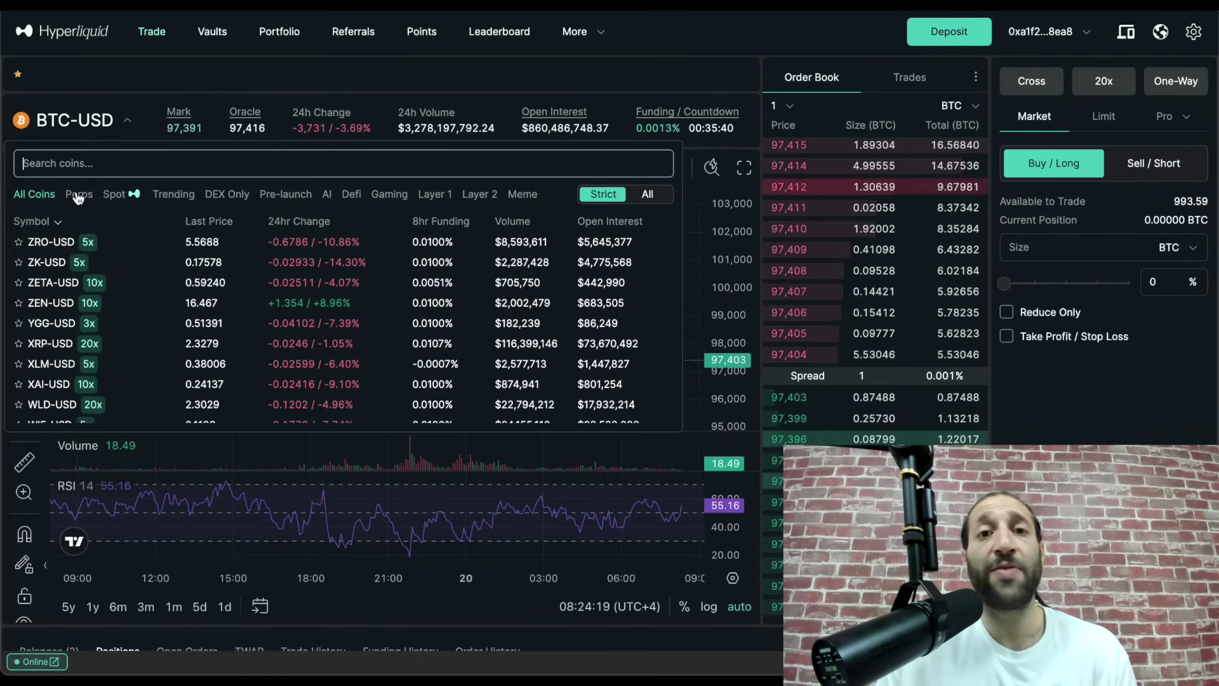
pyautogui.click(78, 198)
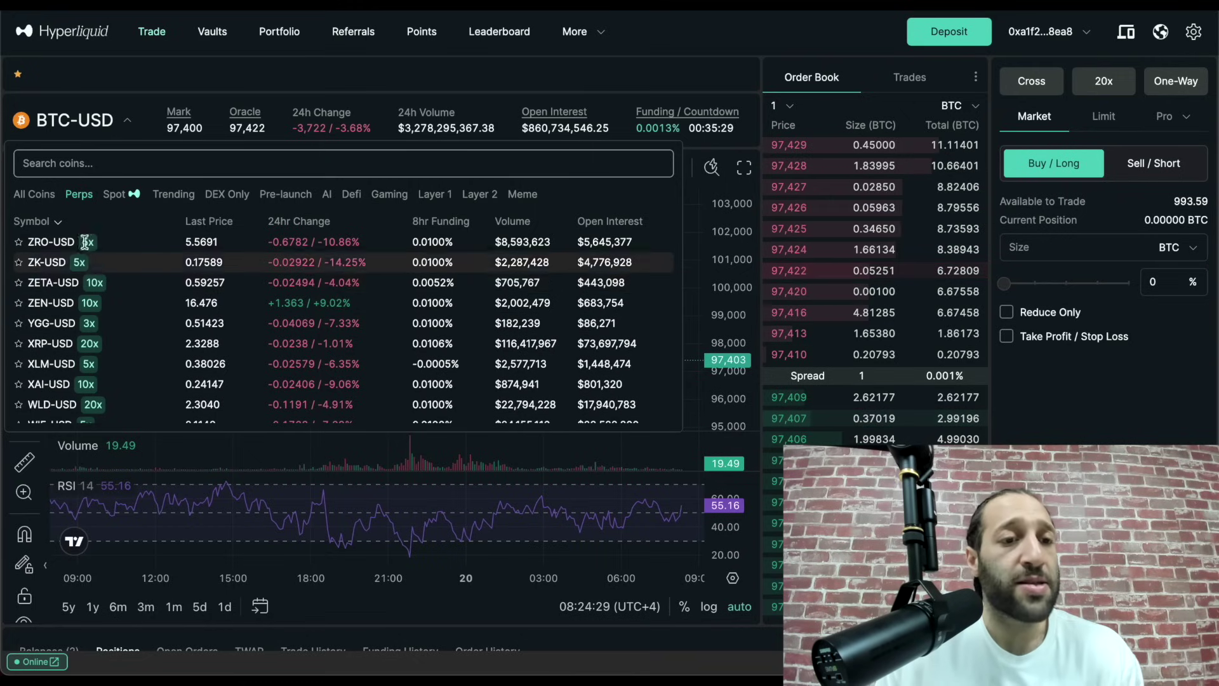
pyautogui.click(34, 193)
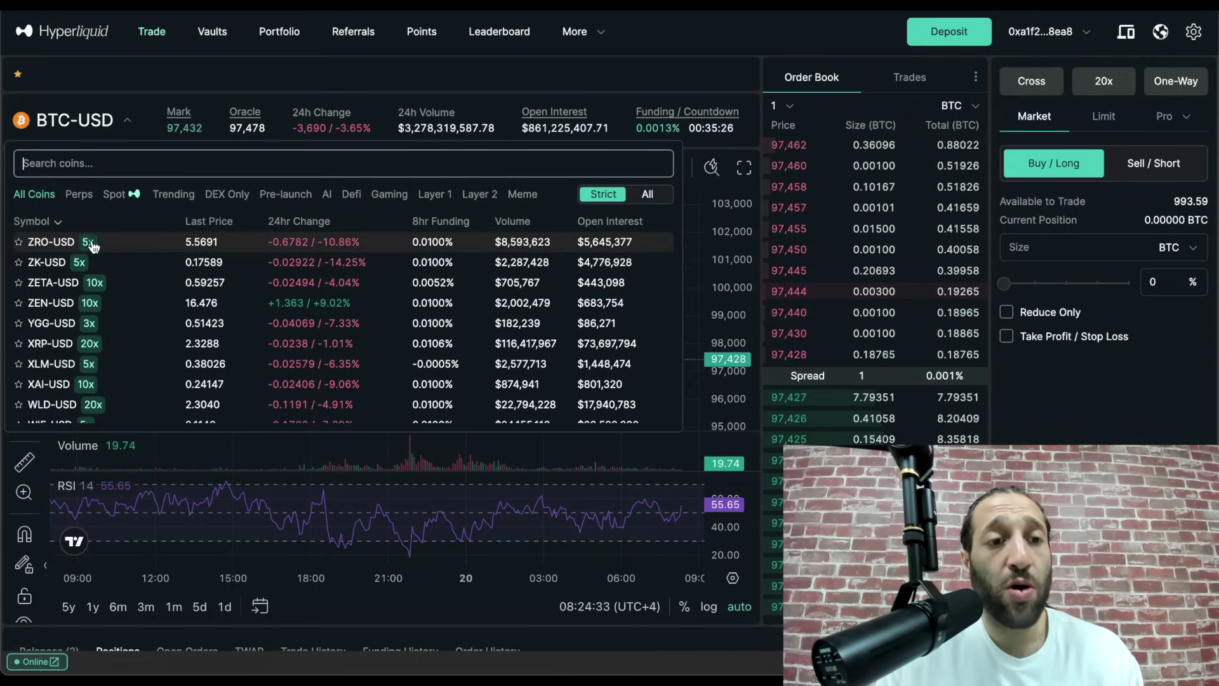
pyautogui.click(112, 177)
pyautogui.write('hype')
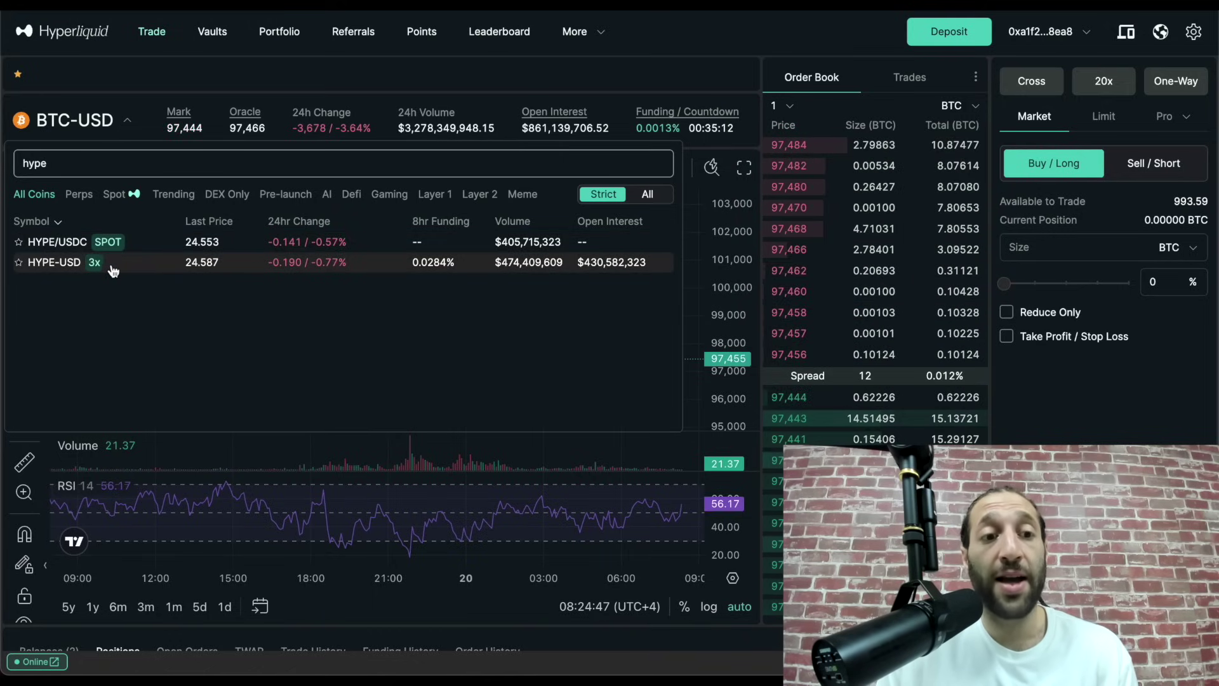
pyautogui.click(82, 246)
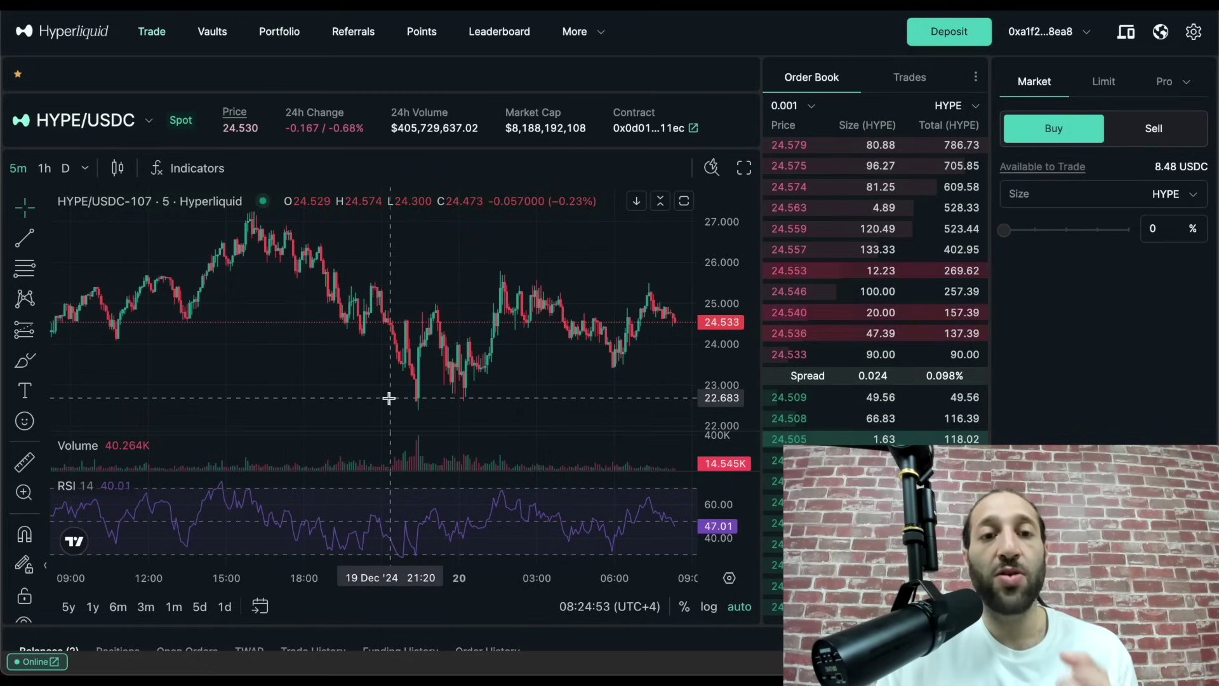
# - Transfer 493 USDC from the Perps account to the Spot account and approve it in the wallet
pyautogui.scroll(-5, 501, 370)
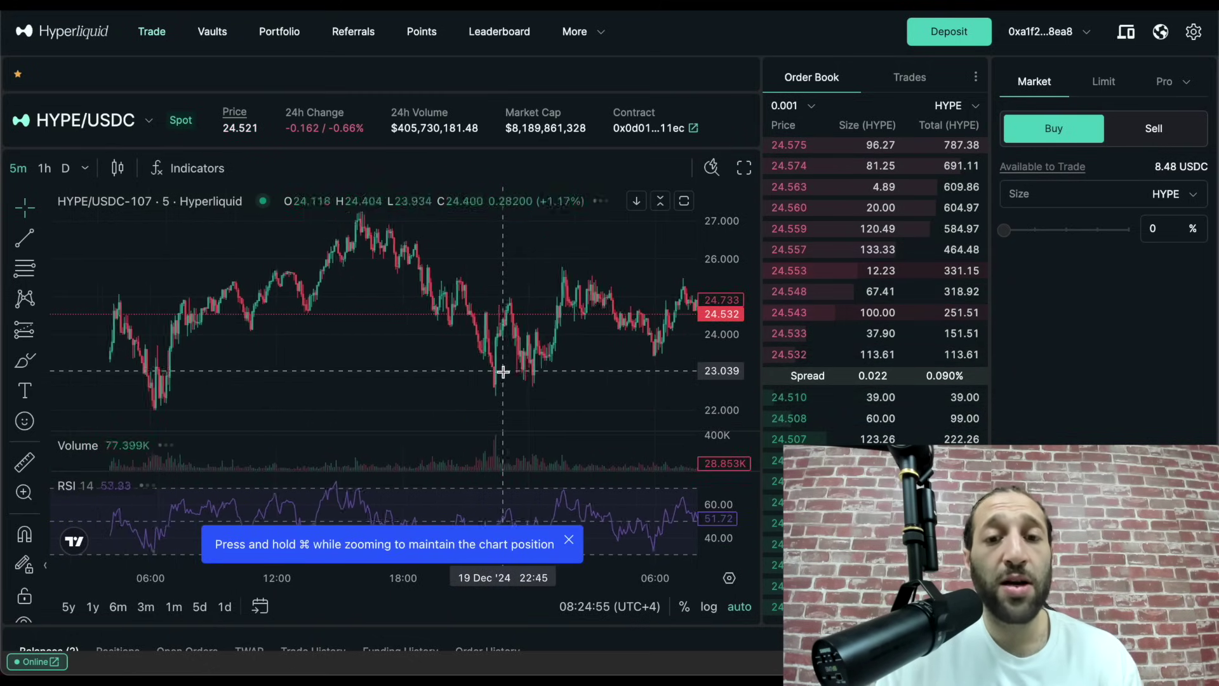
pyautogui.scroll(5, 502, 371)
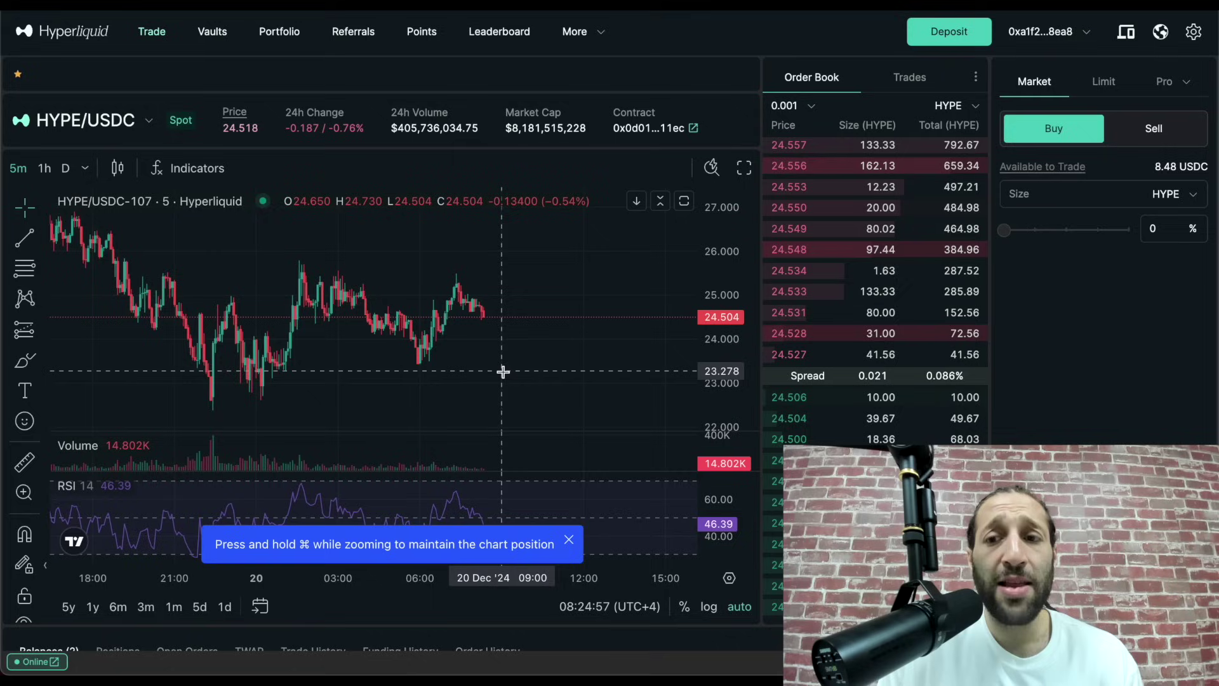
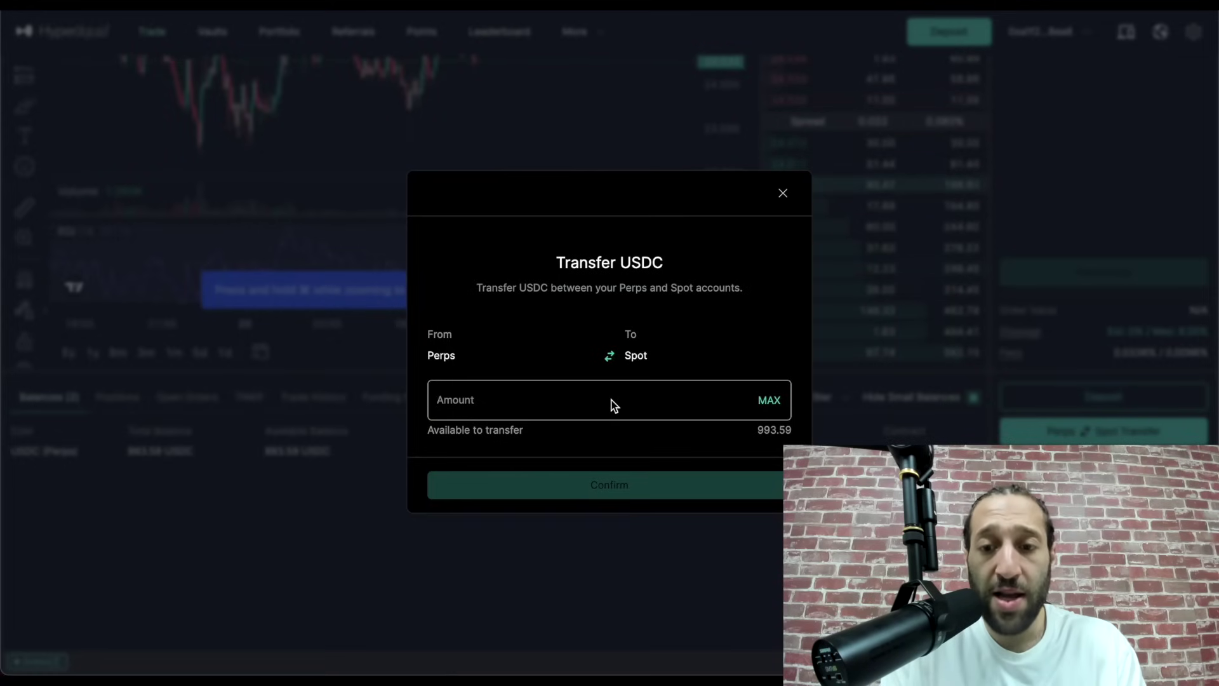
pyautogui.write('493')
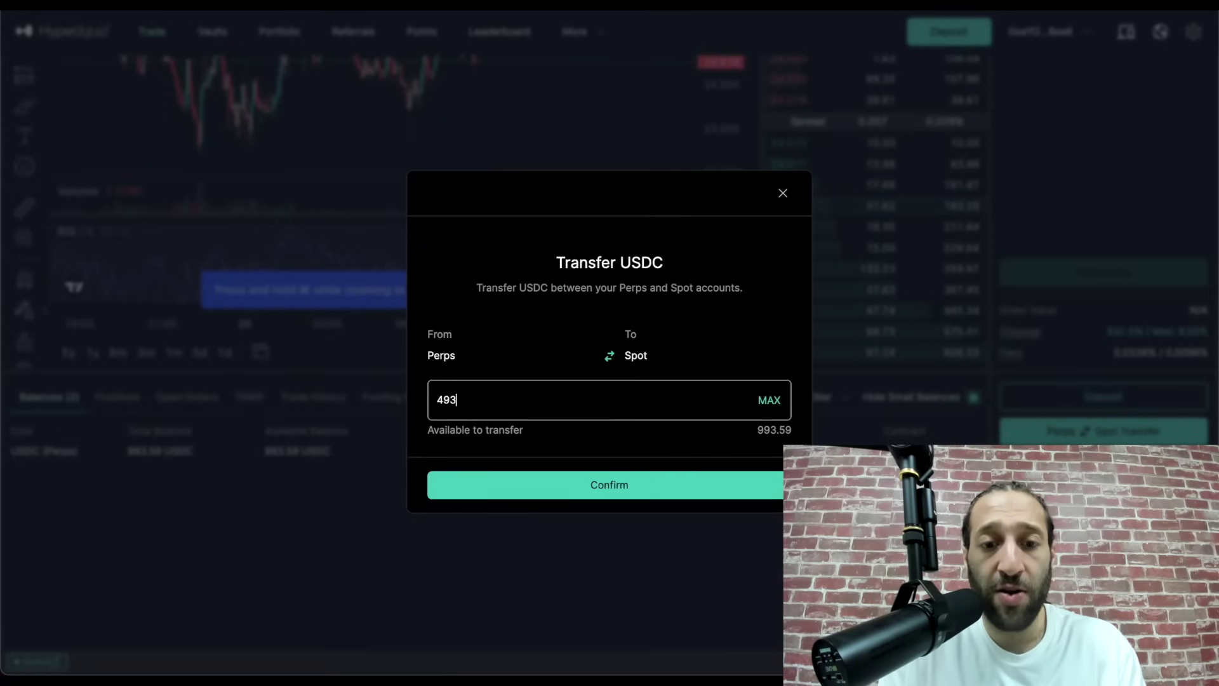
pyautogui.click(634, 494)
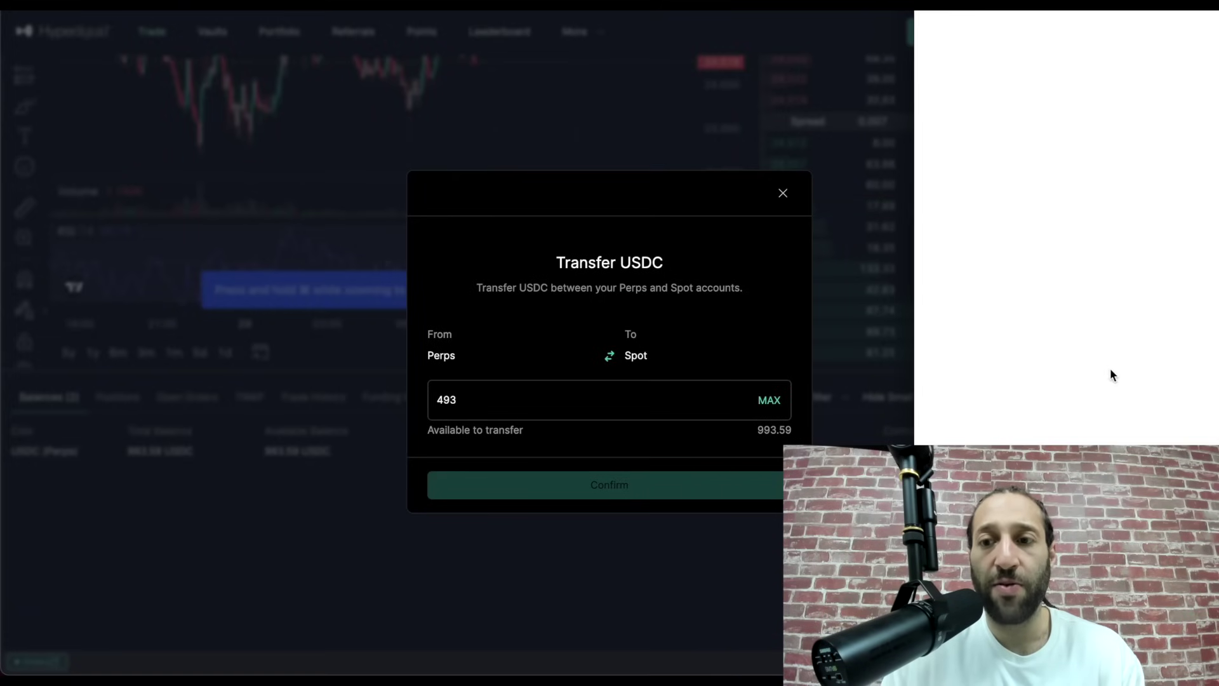
pyautogui.click(1138, 424)
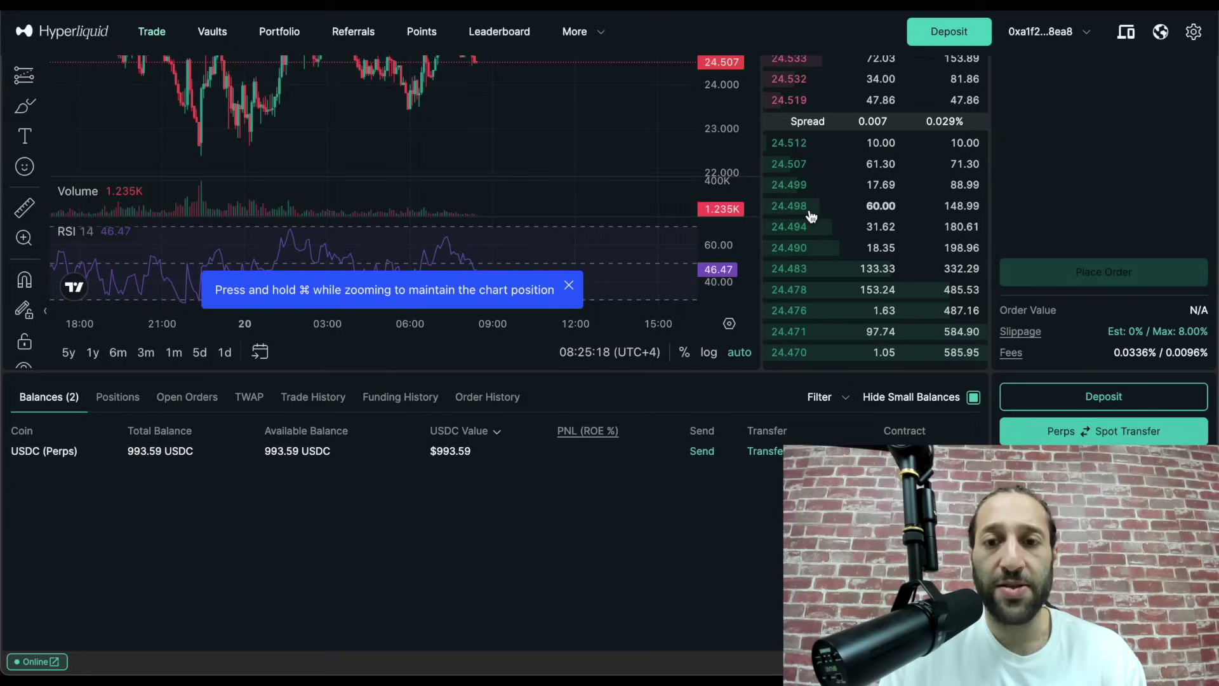
# - Check the spot USDC balance, try a market buy size of 10 HYPE and clear it
pyautogui.scroll(2, 880, 292)
pyautogui.scroll(1, 880, 292)
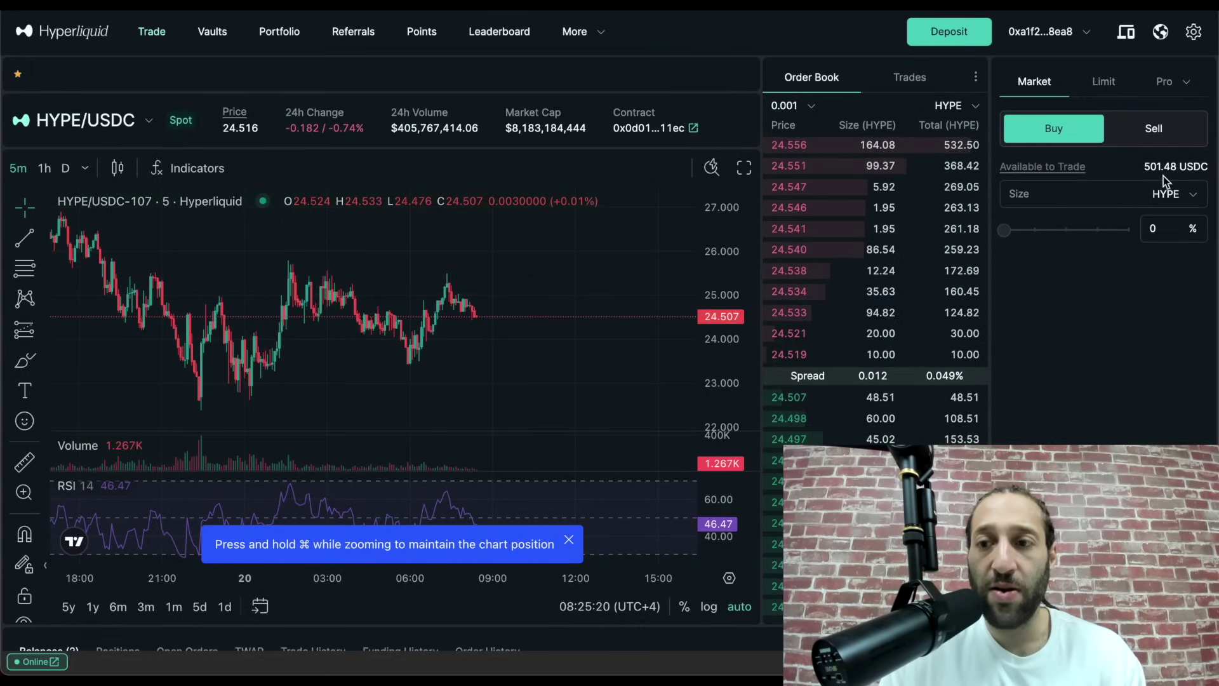
pyautogui.scroll(-2, 1091, 271)
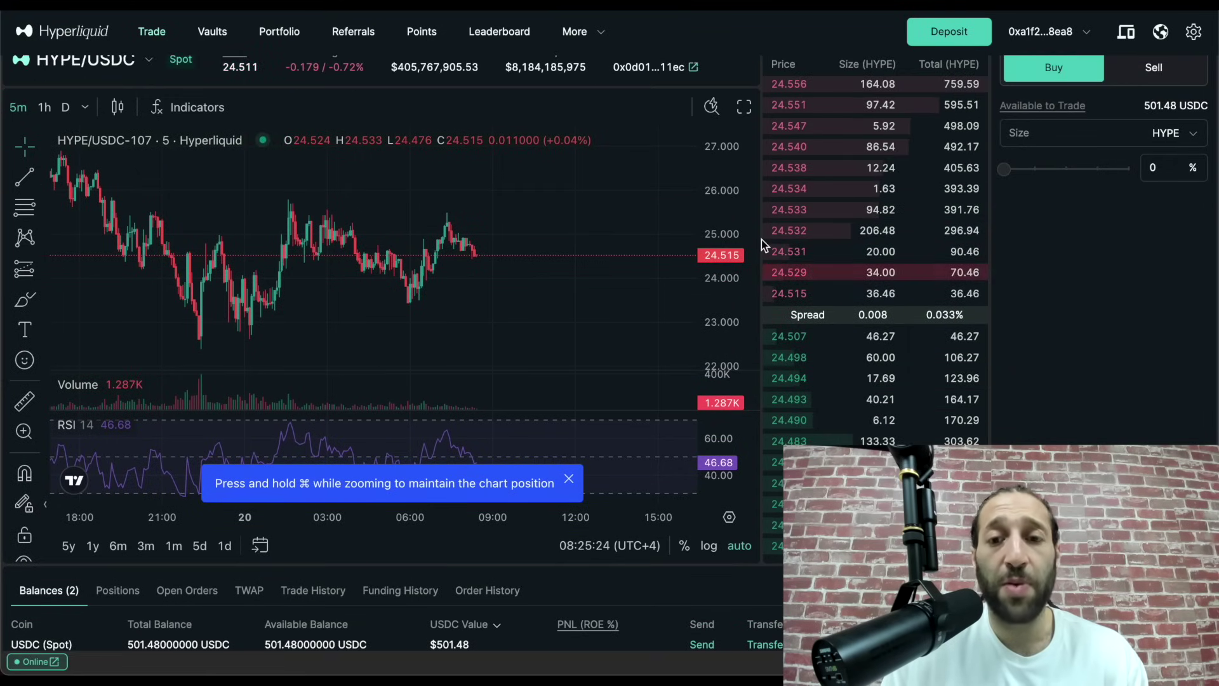
pyautogui.scroll(2, 1062, 178)
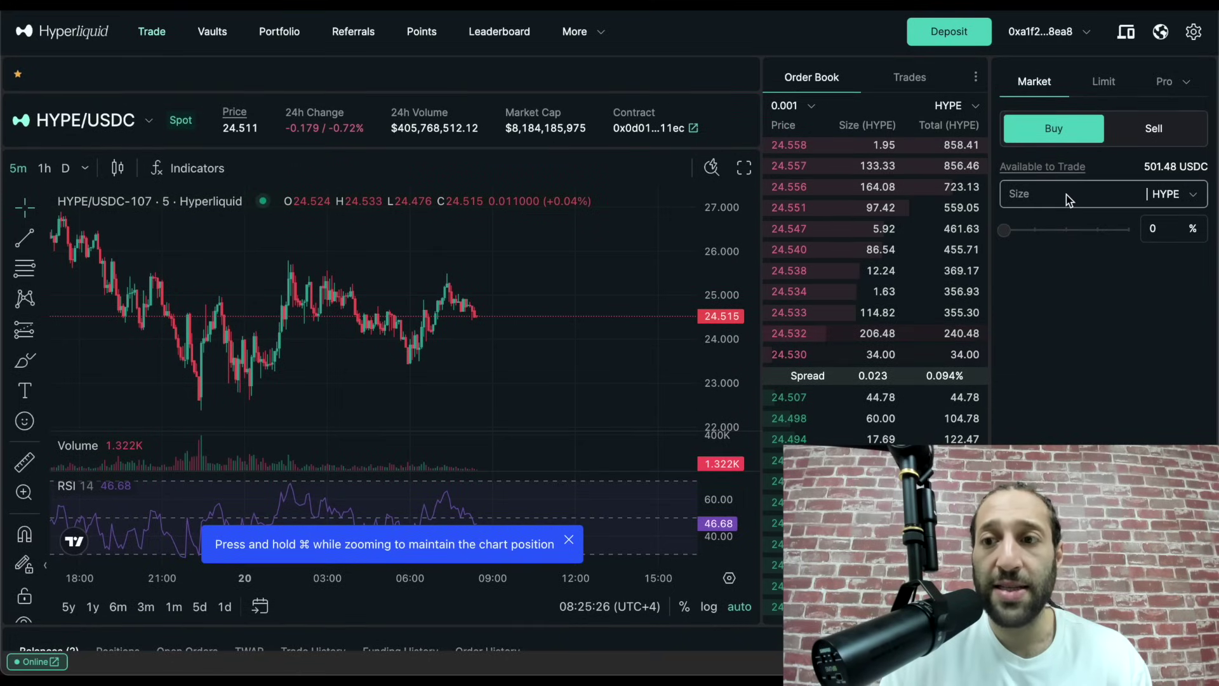
pyautogui.click(1065, 195)
pyautogui.write('10')
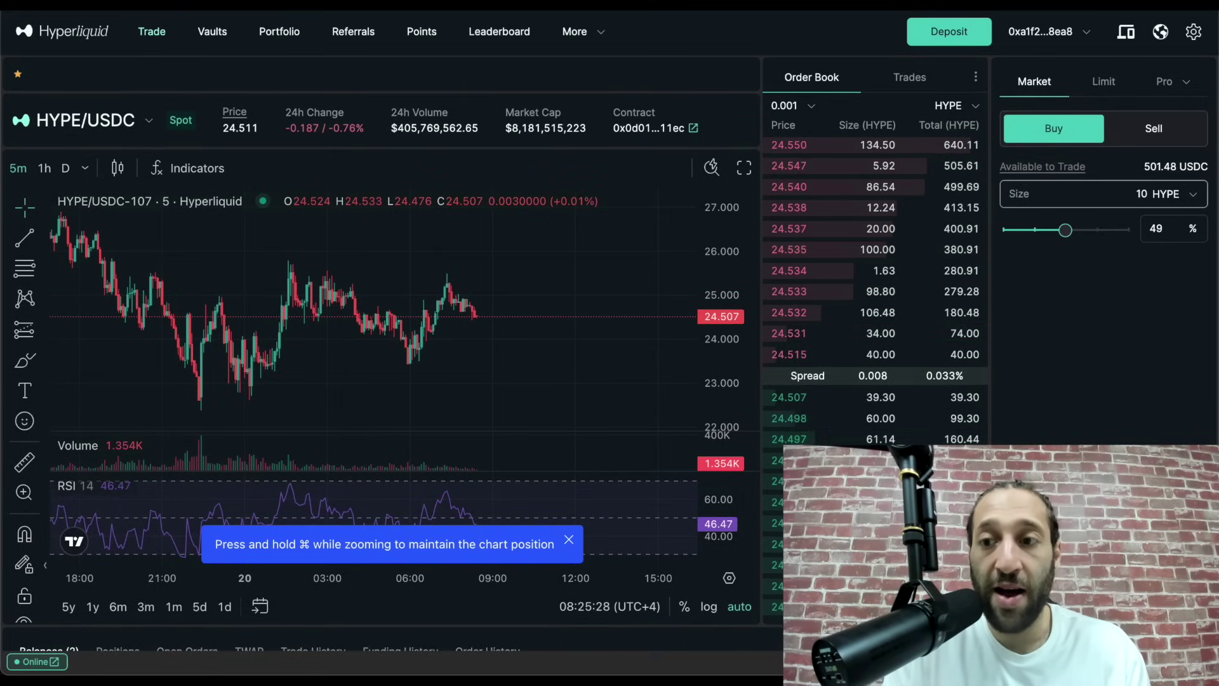
pyautogui.press('BackSpace')
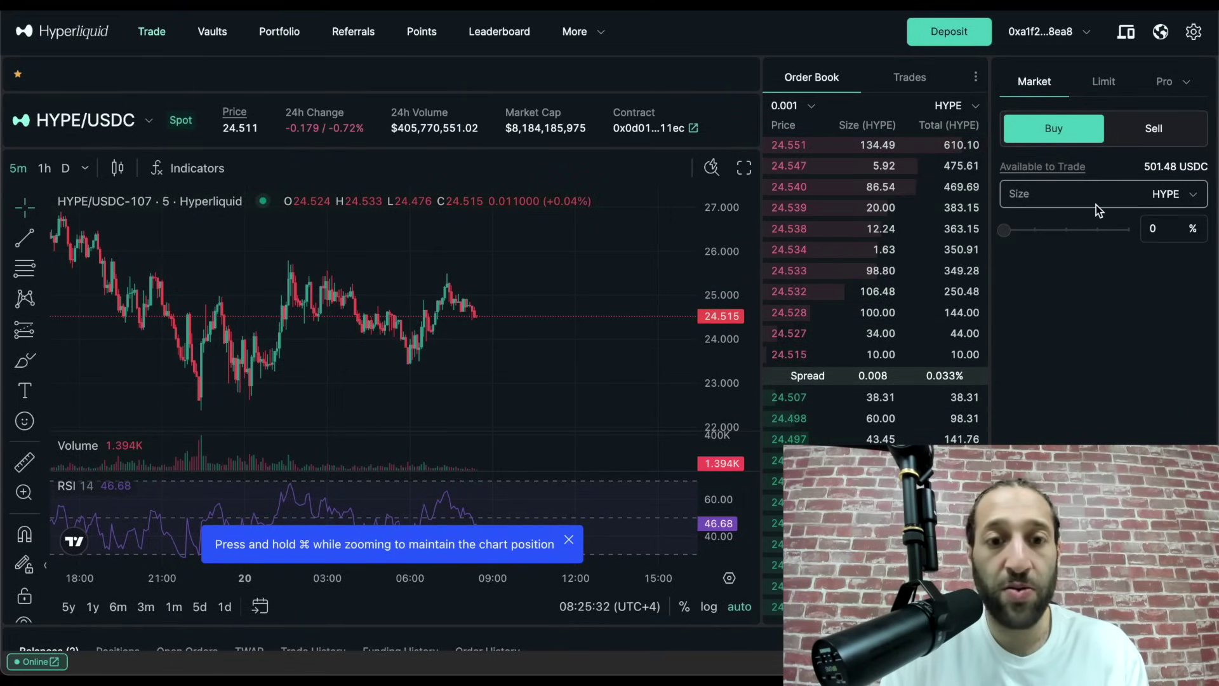
# - Look through the Limit, Scale and TWAP order types for HYPE/USDC and return to the Market order form
pyautogui.click(1104, 85)
pyautogui.click(1173, 88)
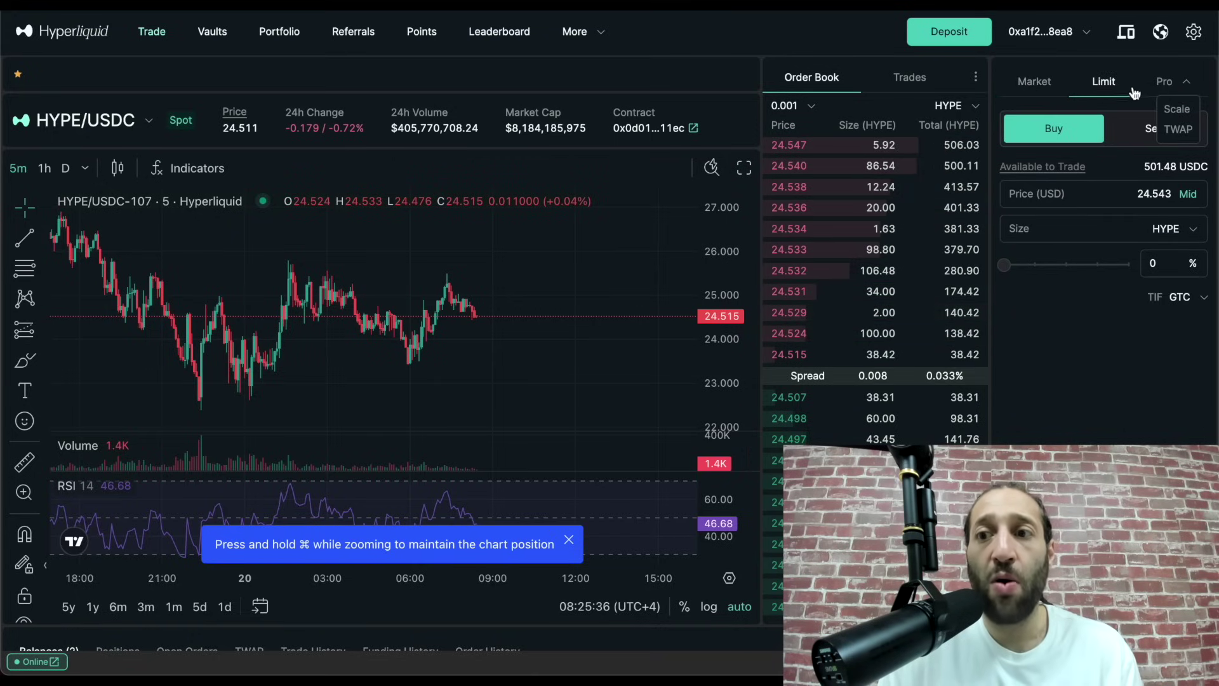
pyautogui.click(1176, 108)
pyautogui.click(1187, 135)
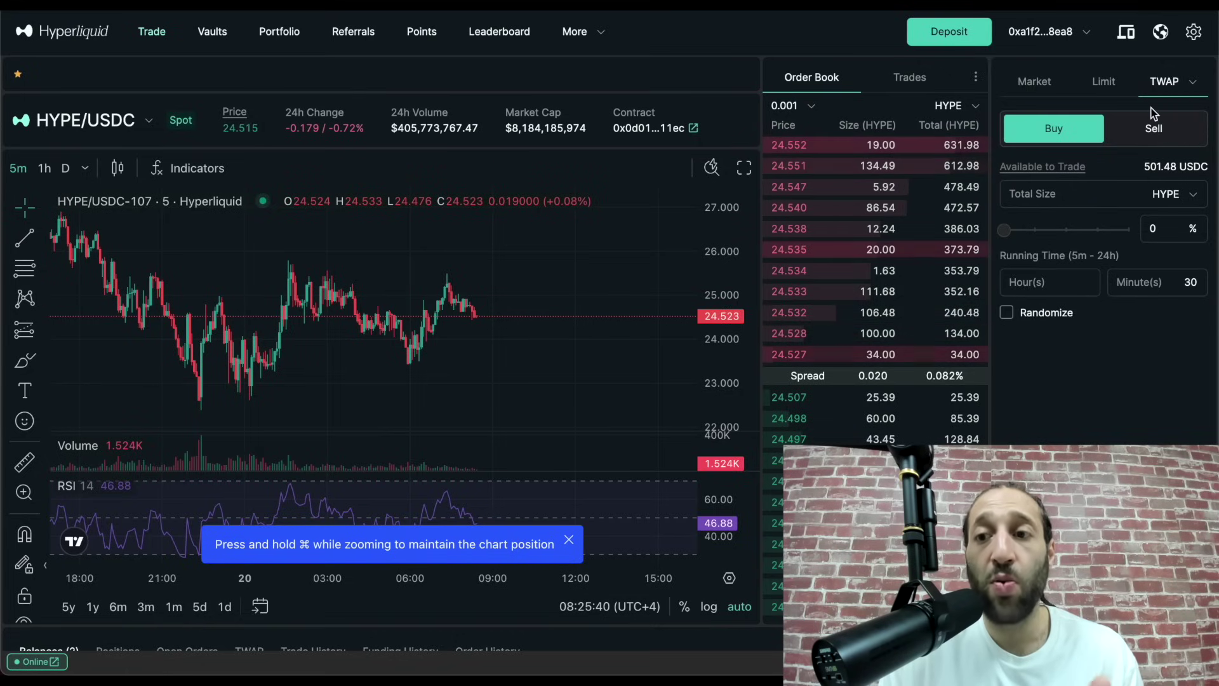
pyautogui.click(1110, 87)
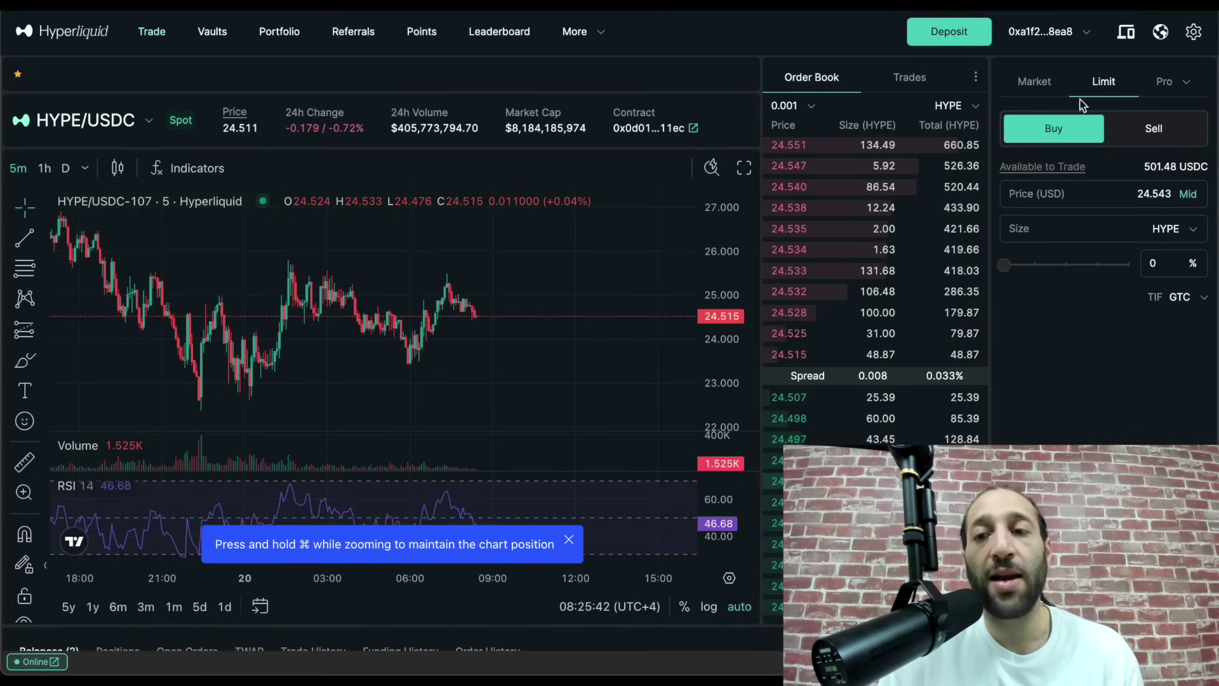
pyautogui.click(1040, 94)
pyautogui.click(1068, 205)
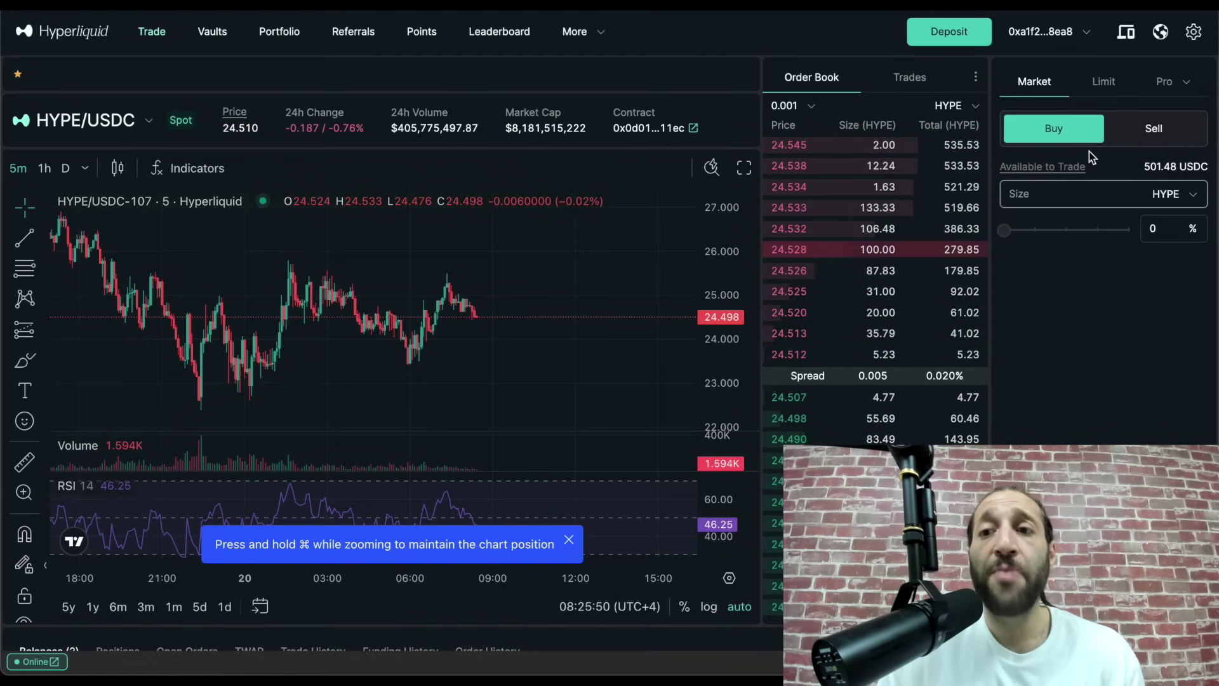
# - Place a limit buy order for 1 HYPE at a price of 23.5 USD
pyautogui.click(1099, 85)
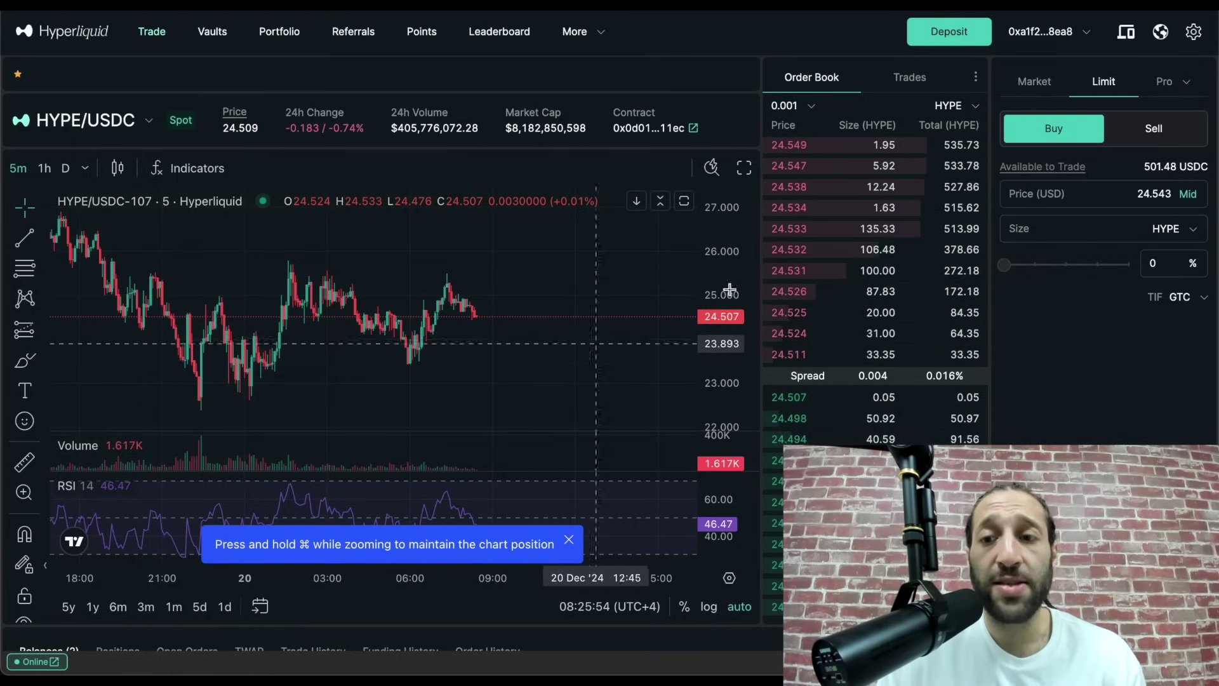
pyautogui.click(1043, 200)
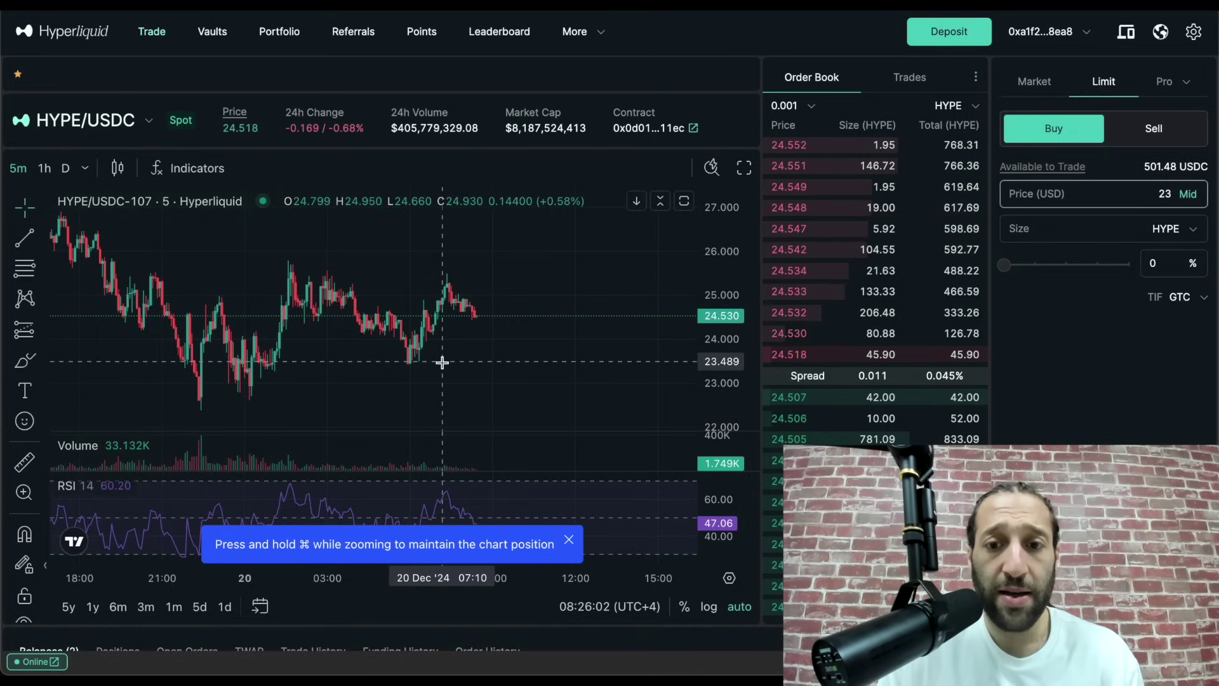
pyautogui.write('.5')
pyautogui.click(1063, 231)
pyautogui.write('1')
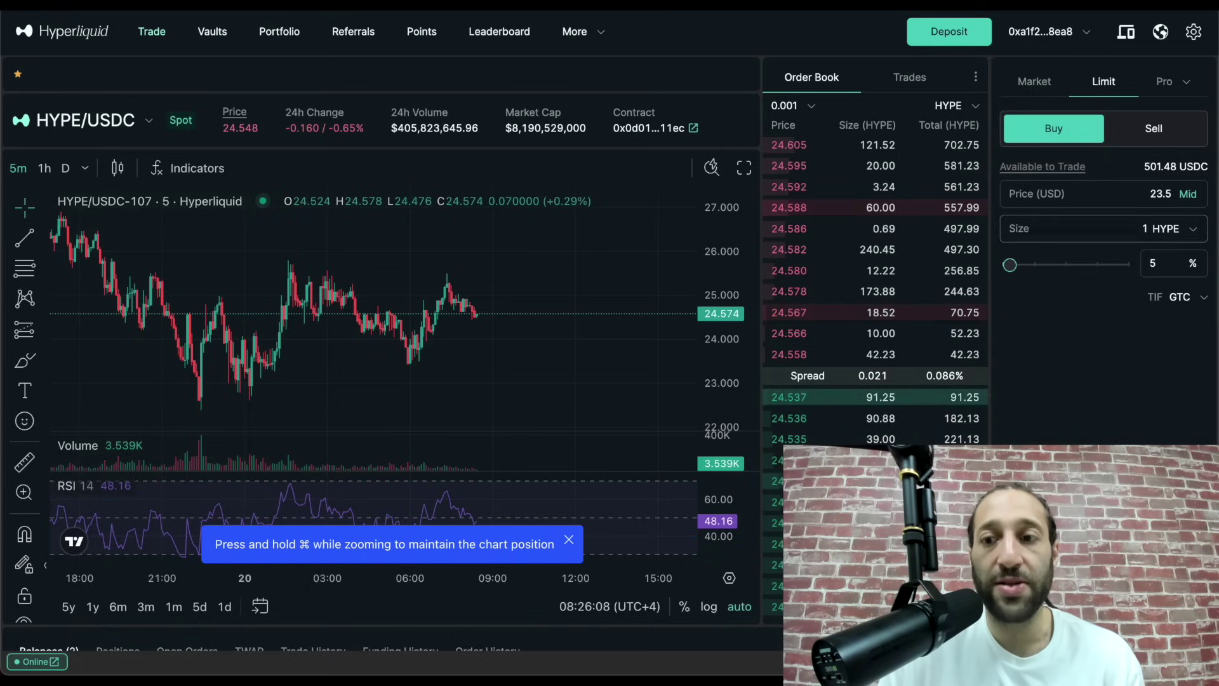
pyautogui.press('Return')
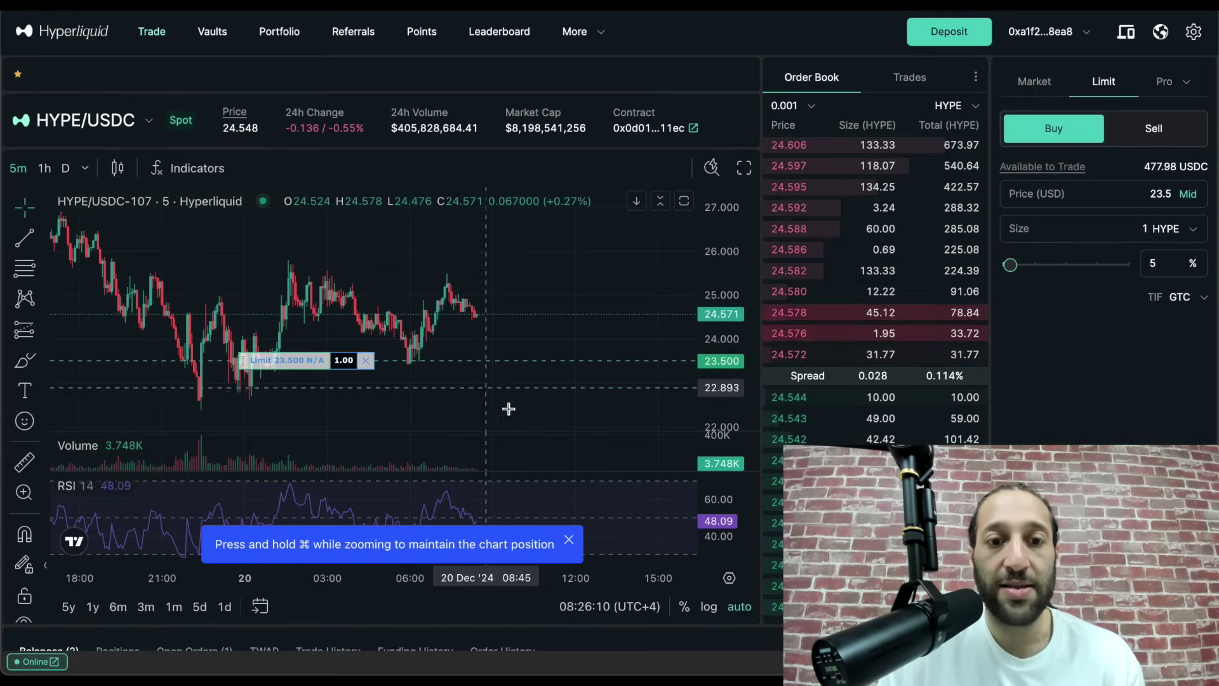
# - Move the 1 HYPE limit buy order on the HYPE/USDC chart to 23.492 and switch the order form to Sell
pyautogui.scroll(-3, 531, 382)
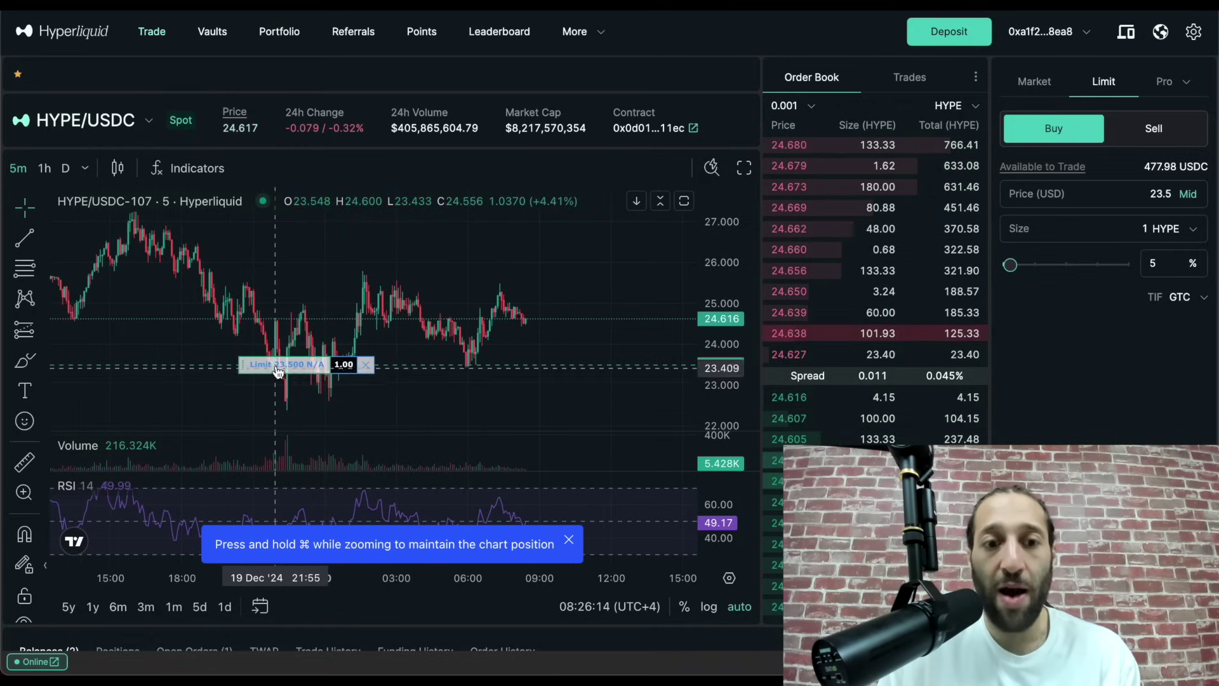
pyautogui.moveTo(276, 370)
pyautogui.mouseDown()
pyautogui.moveTo(276, 341)
pyautogui.moveTo(274, 365)
pyautogui.mouseUp()
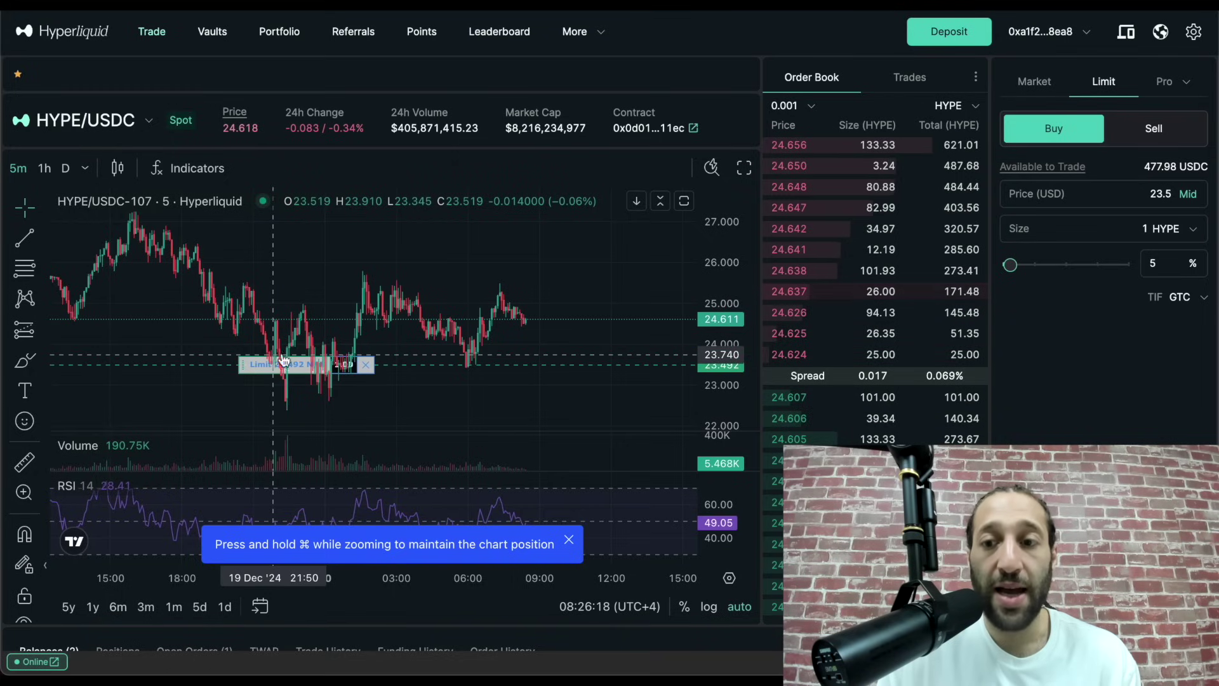
pyautogui.click(1158, 141)
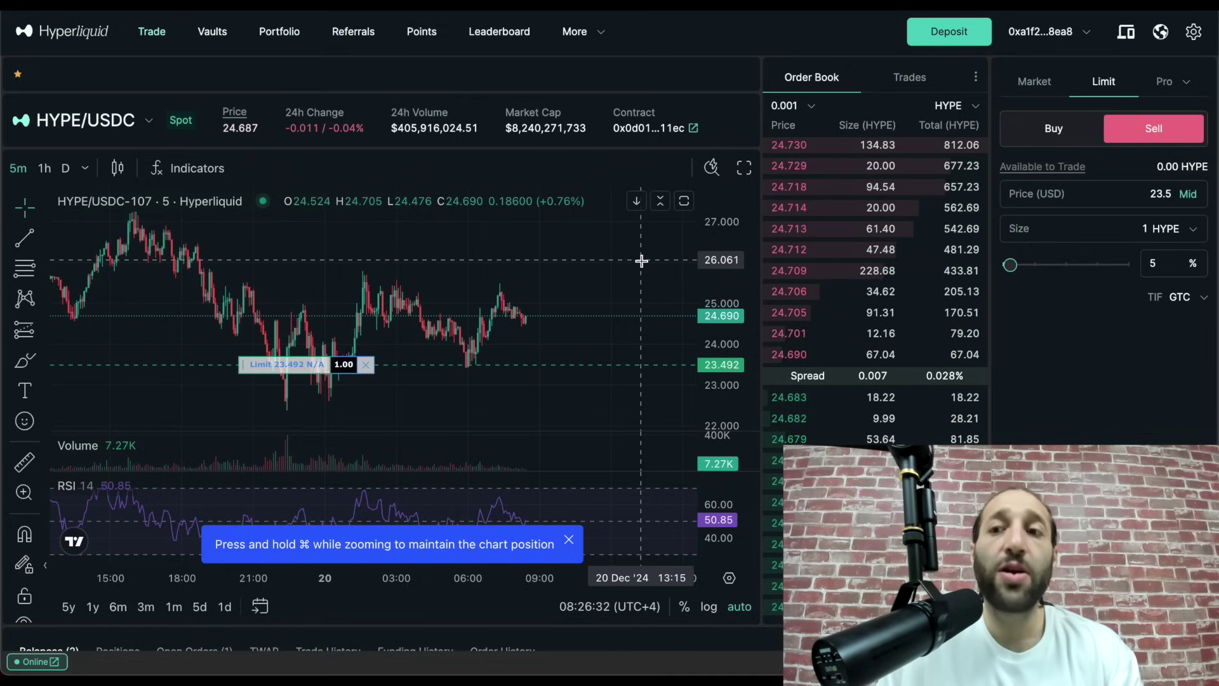
pyautogui.scroll(-2, 420, 383)
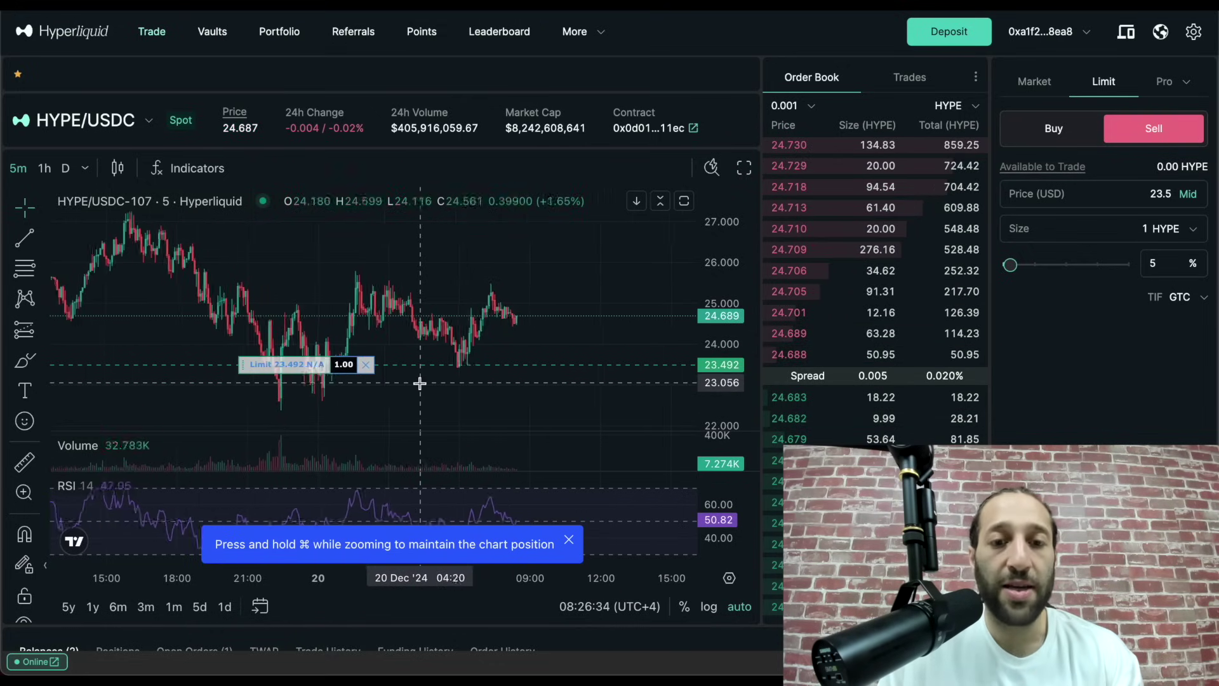
pyautogui.scroll(3, 420, 383)
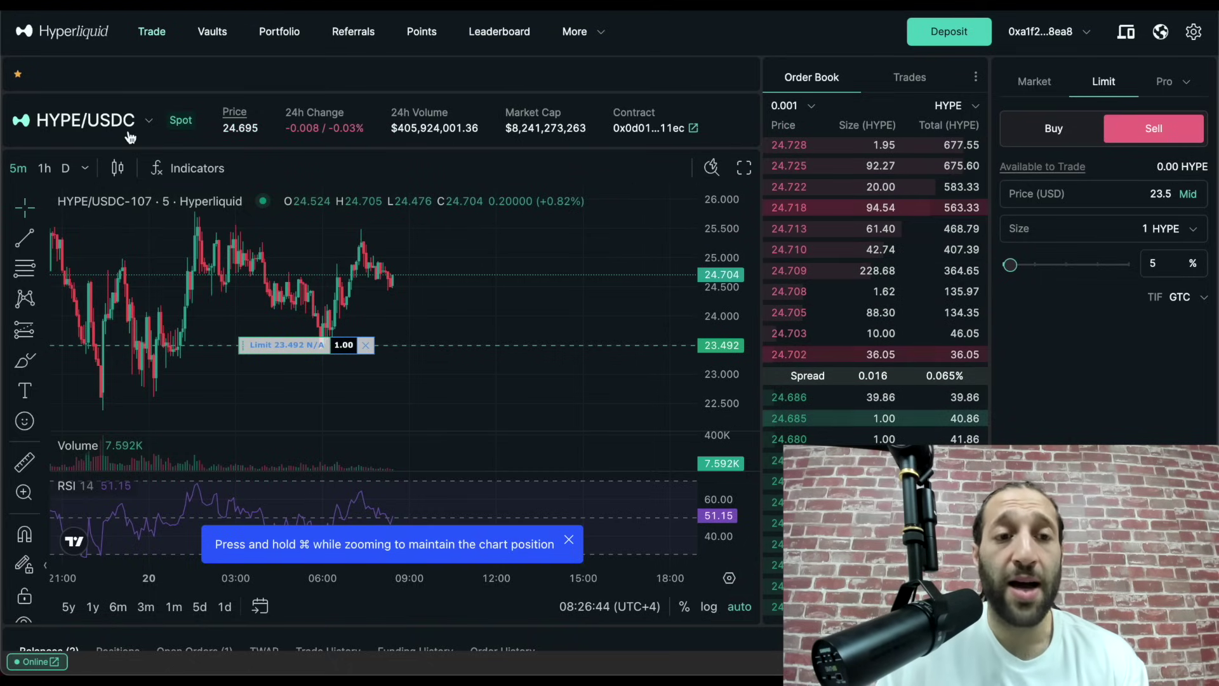
# - Open the BTC-USD perpetual market and set the limit order's side to Buy / Long
pyautogui.click(150, 120)
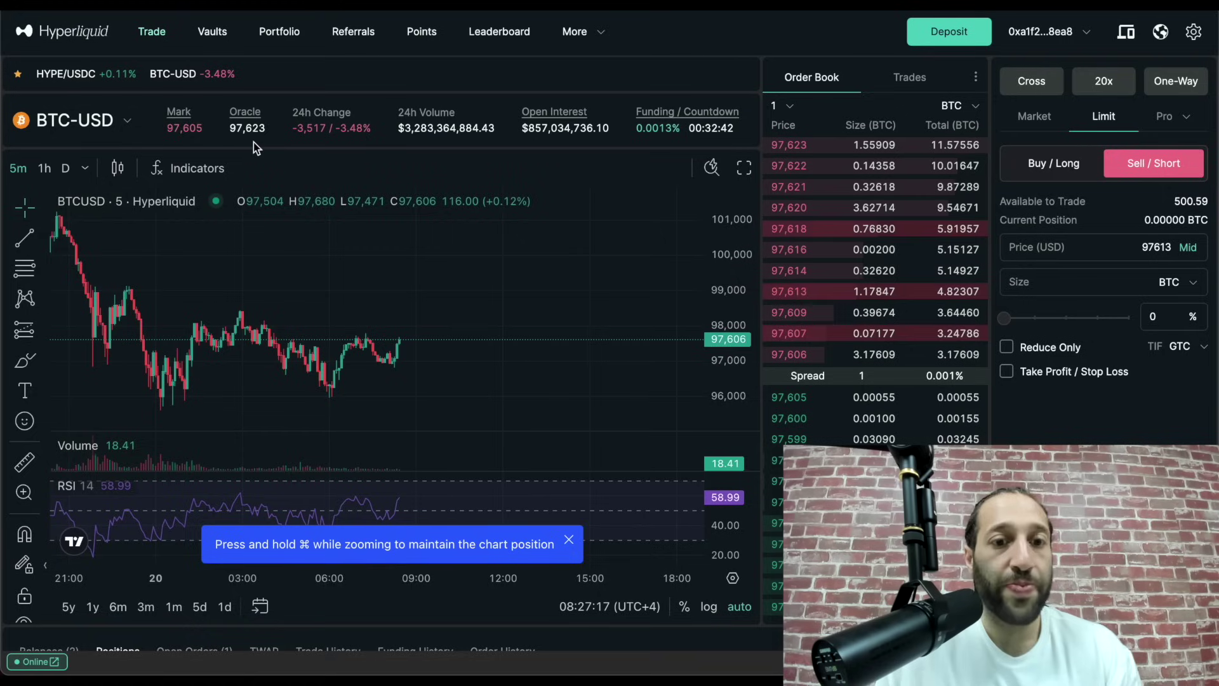
pyautogui.scroll(-5, 362, 306)
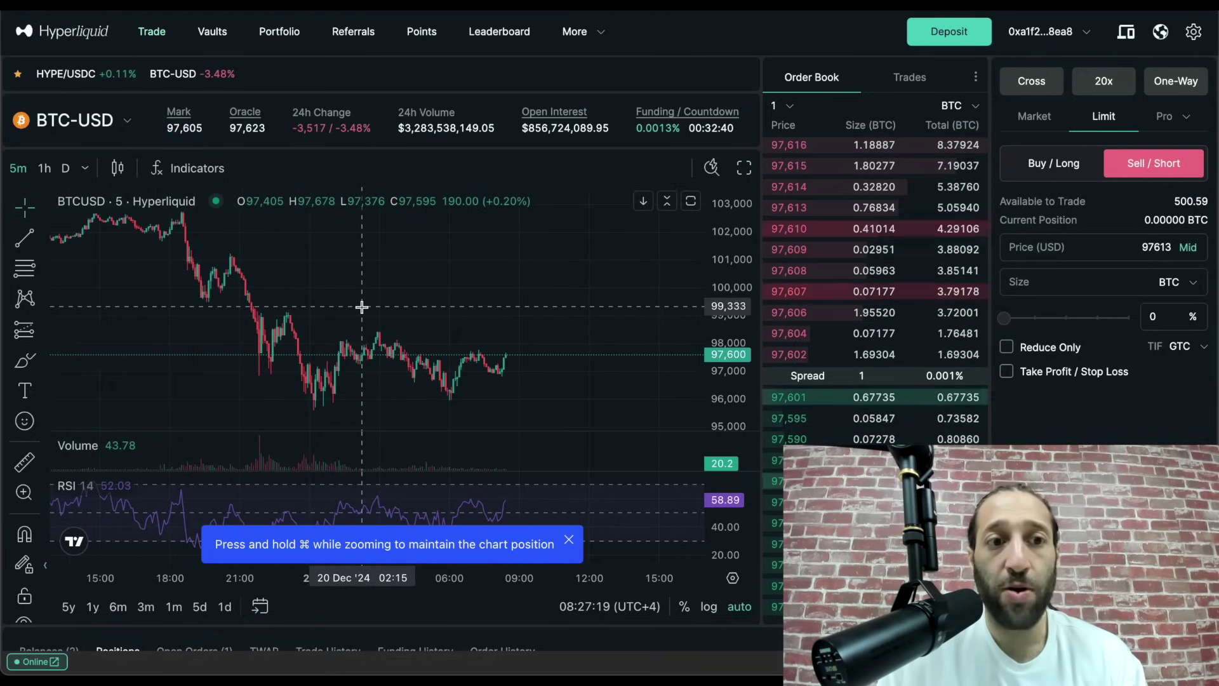
pyautogui.scroll(-2, 361, 306)
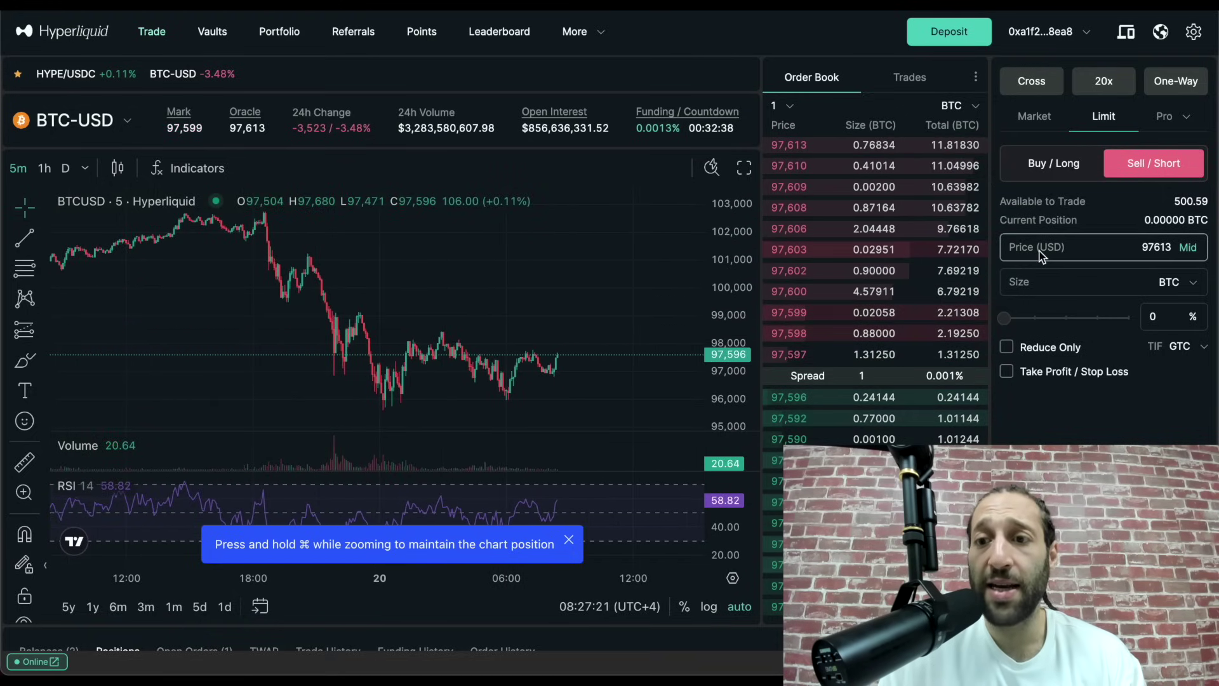
pyautogui.click(1040, 173)
pyautogui.click(1125, 173)
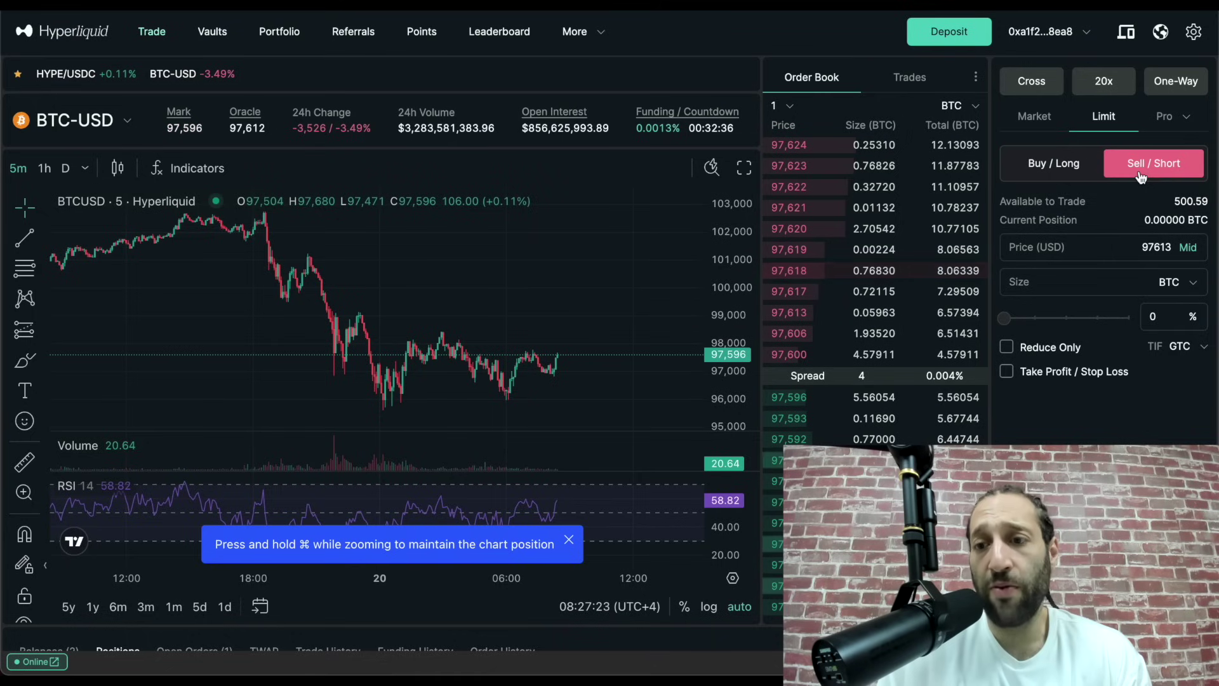
pyautogui.click(1055, 173)
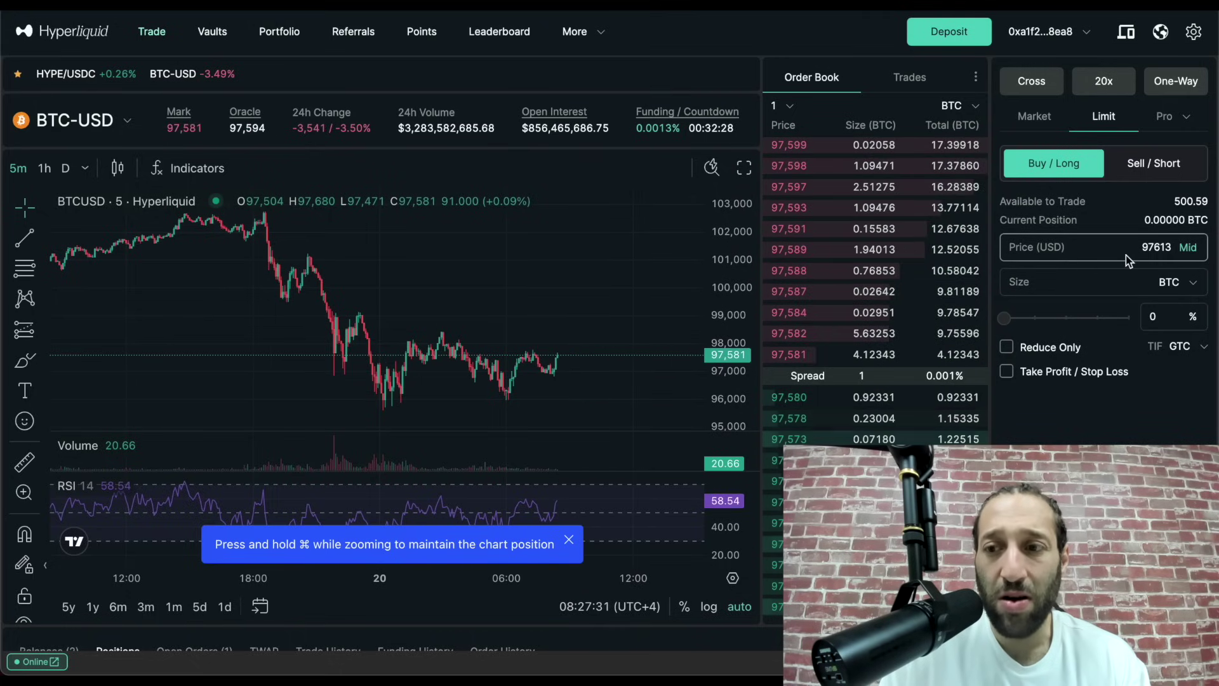
# - Size the BTC long order in USD at 50% of the available amount and set its limit price to the mid price
pyautogui.click(1188, 248)
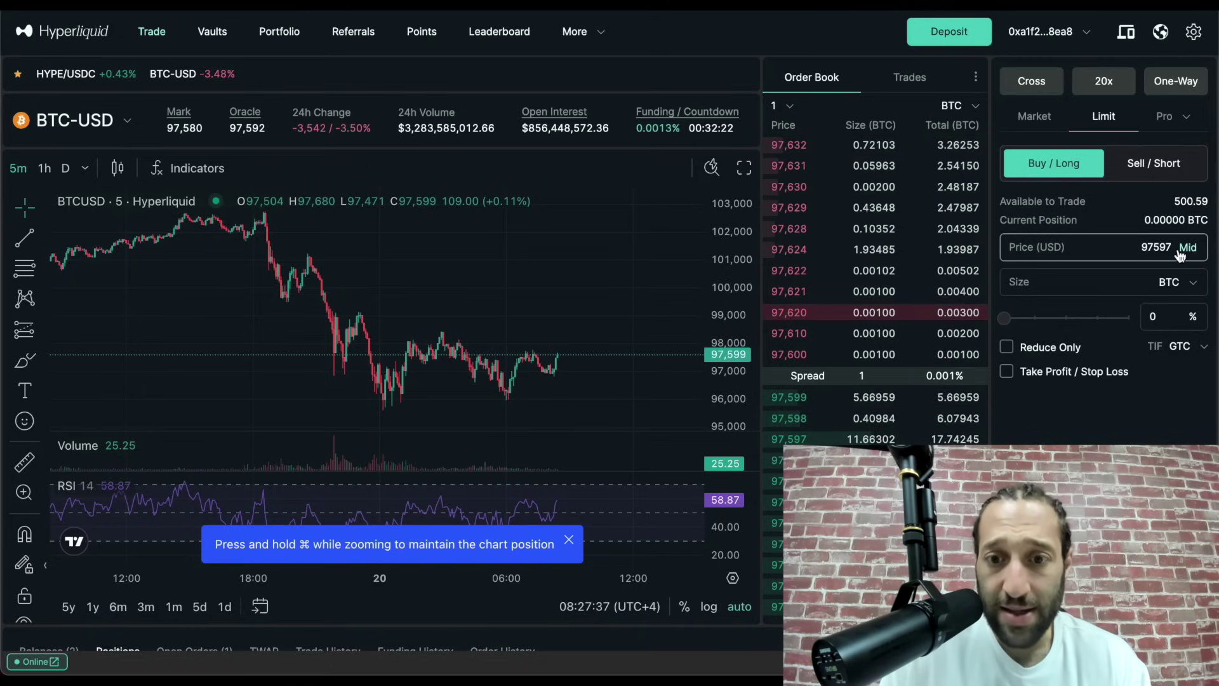
pyautogui.click(1097, 251)
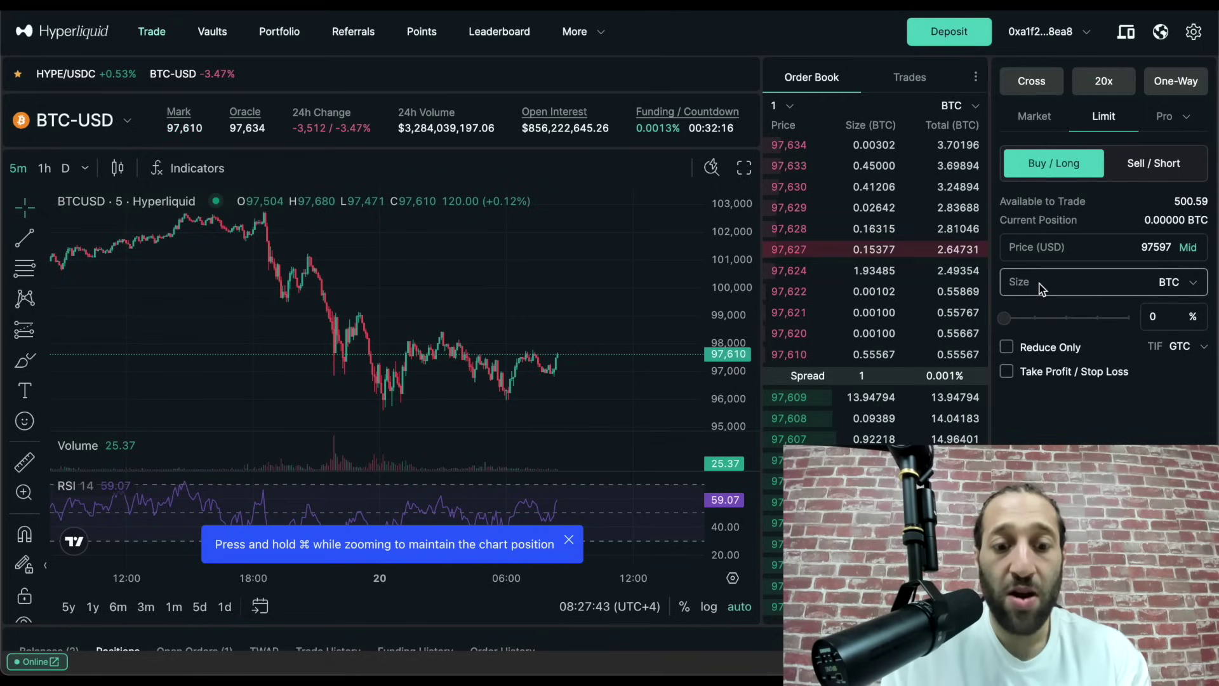
pyautogui.write('10')
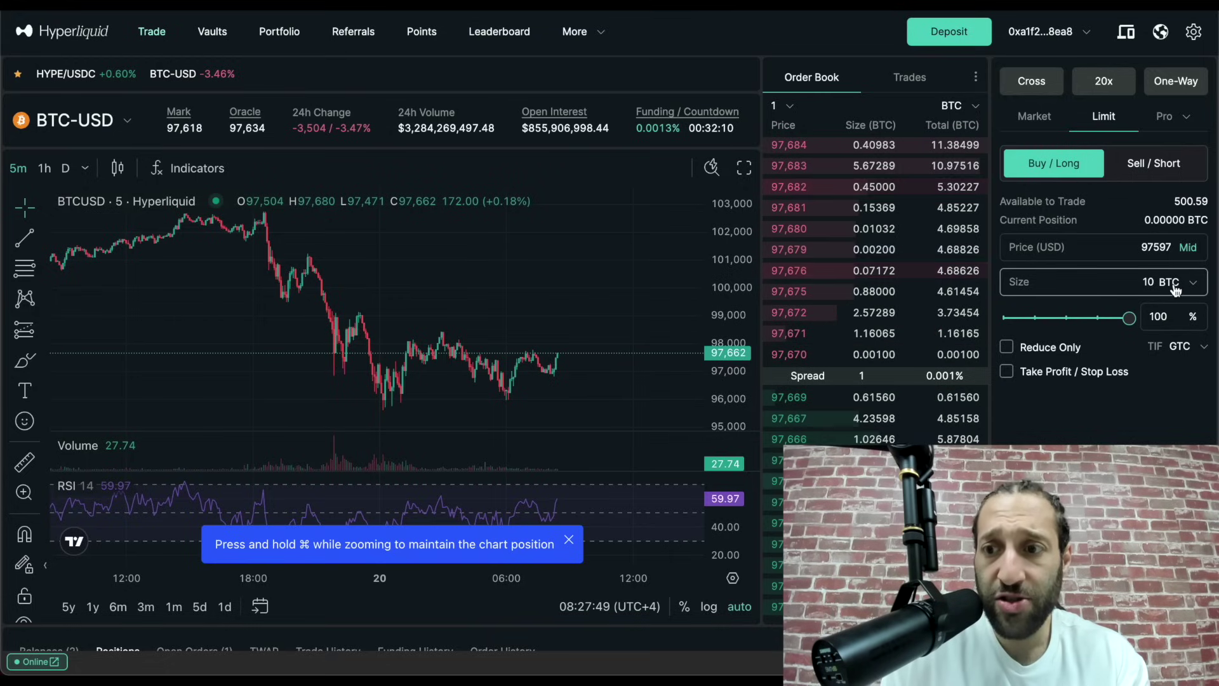
pyautogui.click(1176, 309)
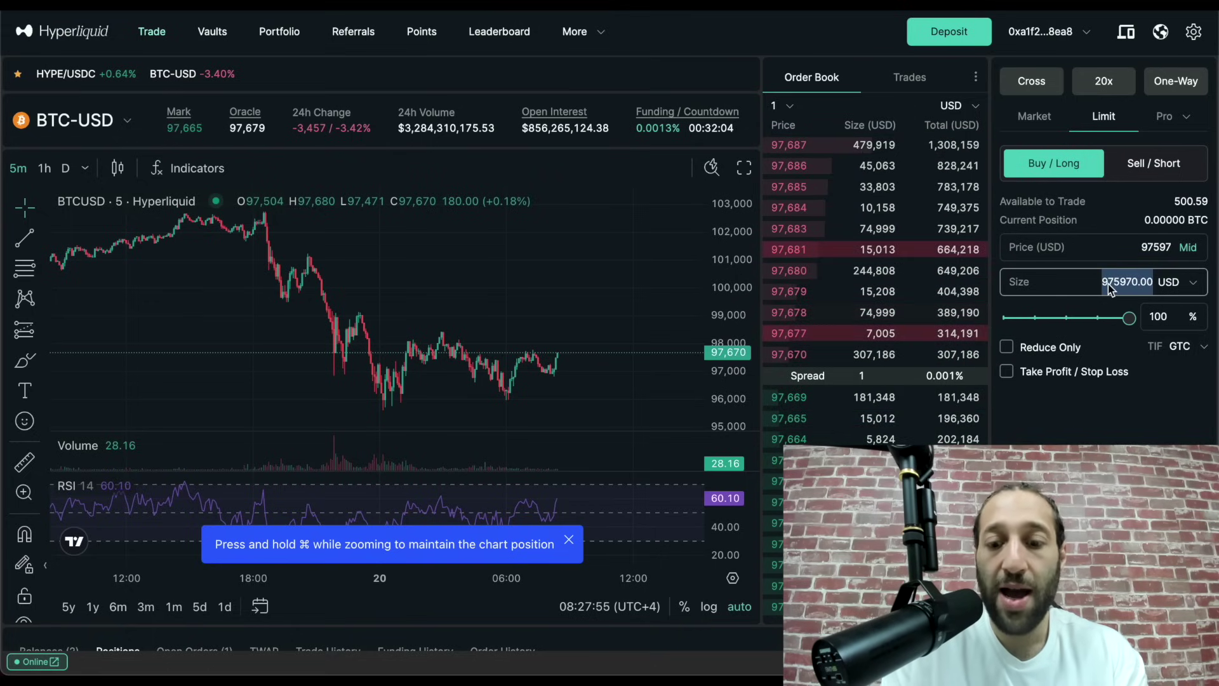
pyautogui.write('500')
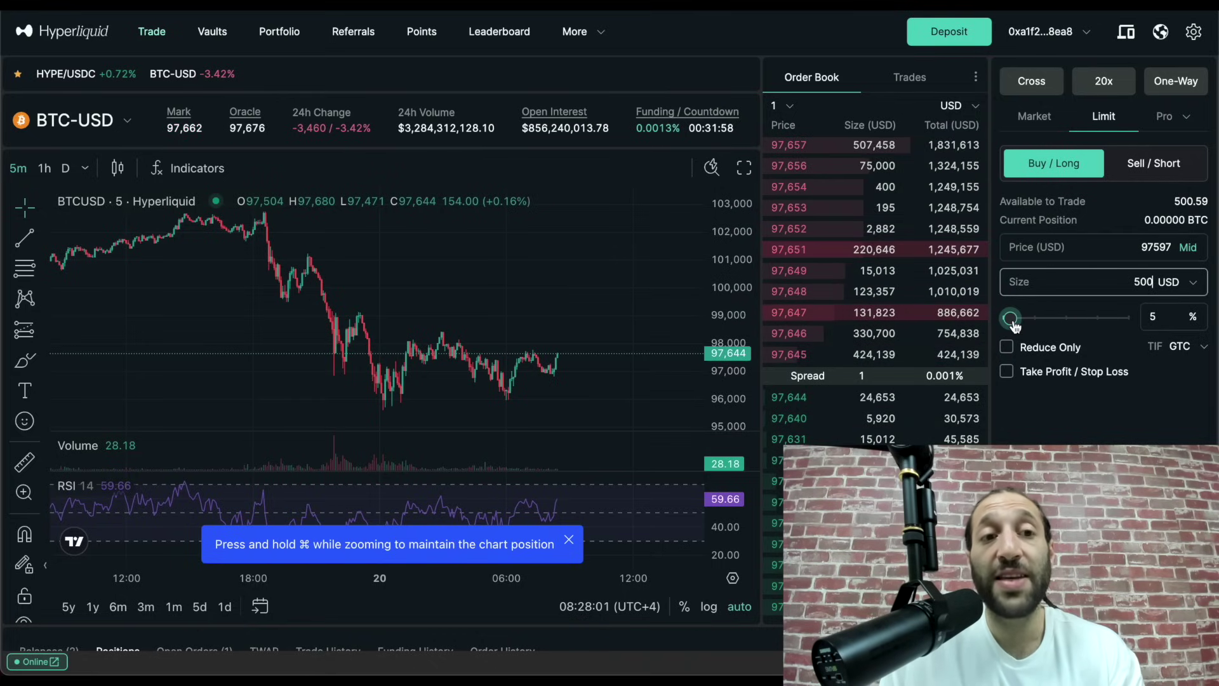
pyautogui.moveTo(1013, 325); pyautogui.dragTo(1068, 327)
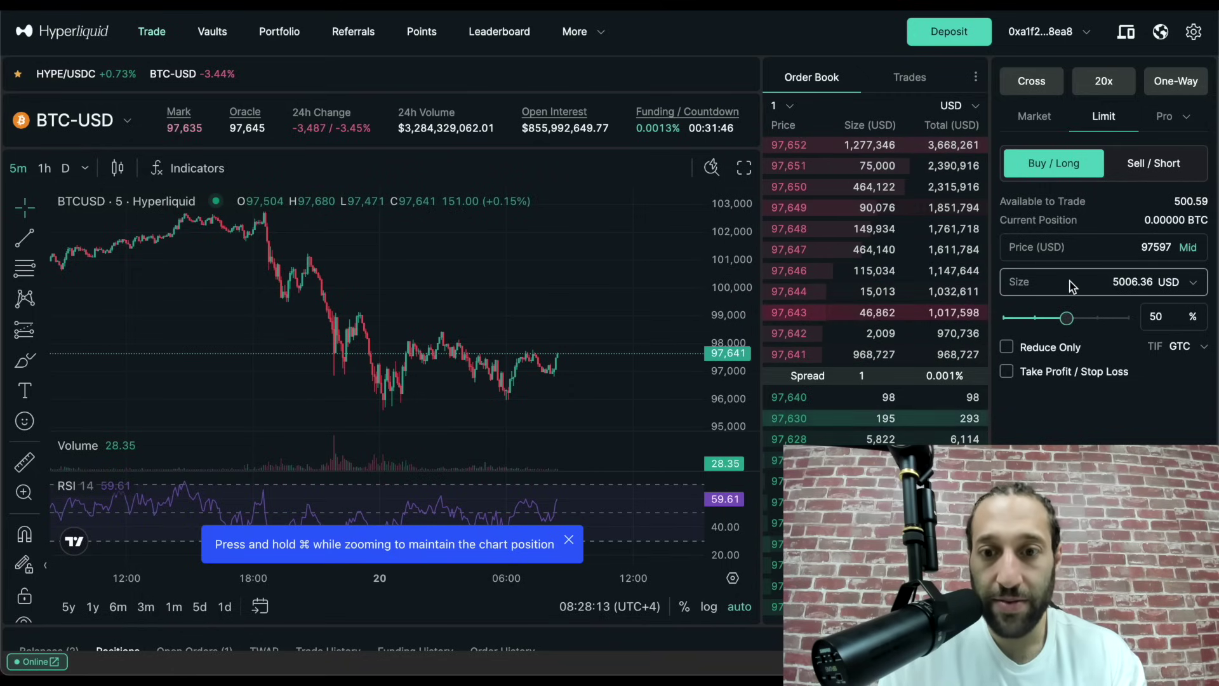
pyautogui.click(1188, 248)
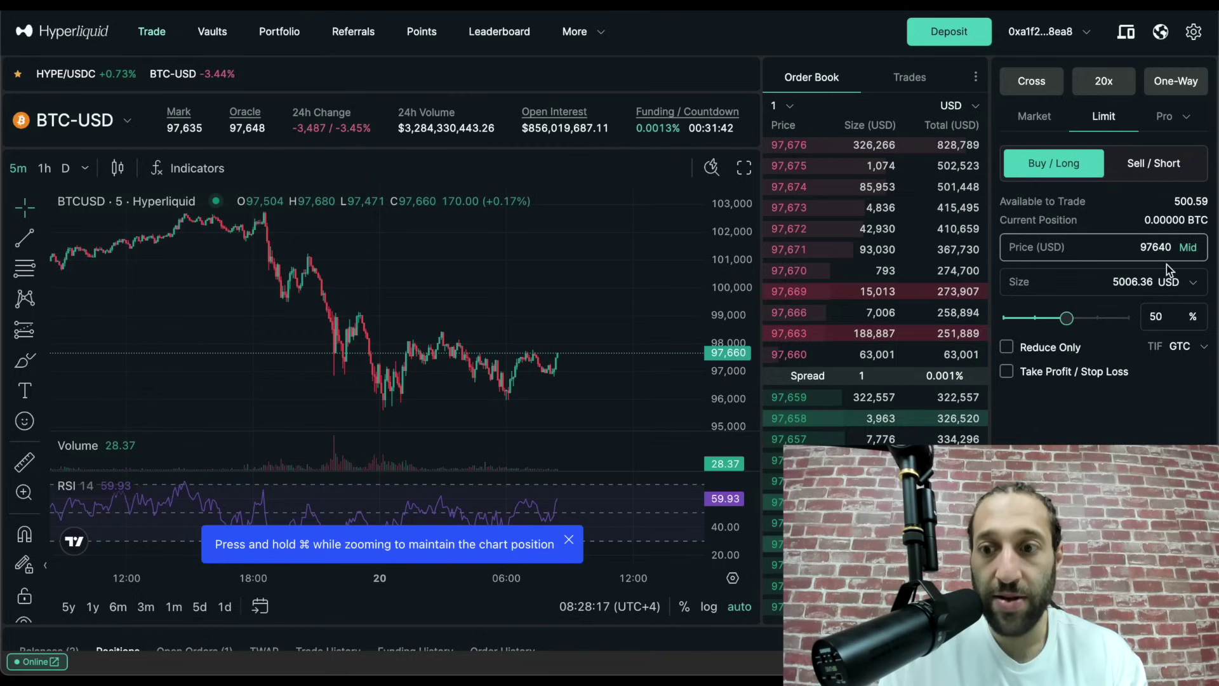
# - Enable Take Profit / Stop Loss on the BTC long order and enter a take-profit price of 99600
pyautogui.click(1007, 372)
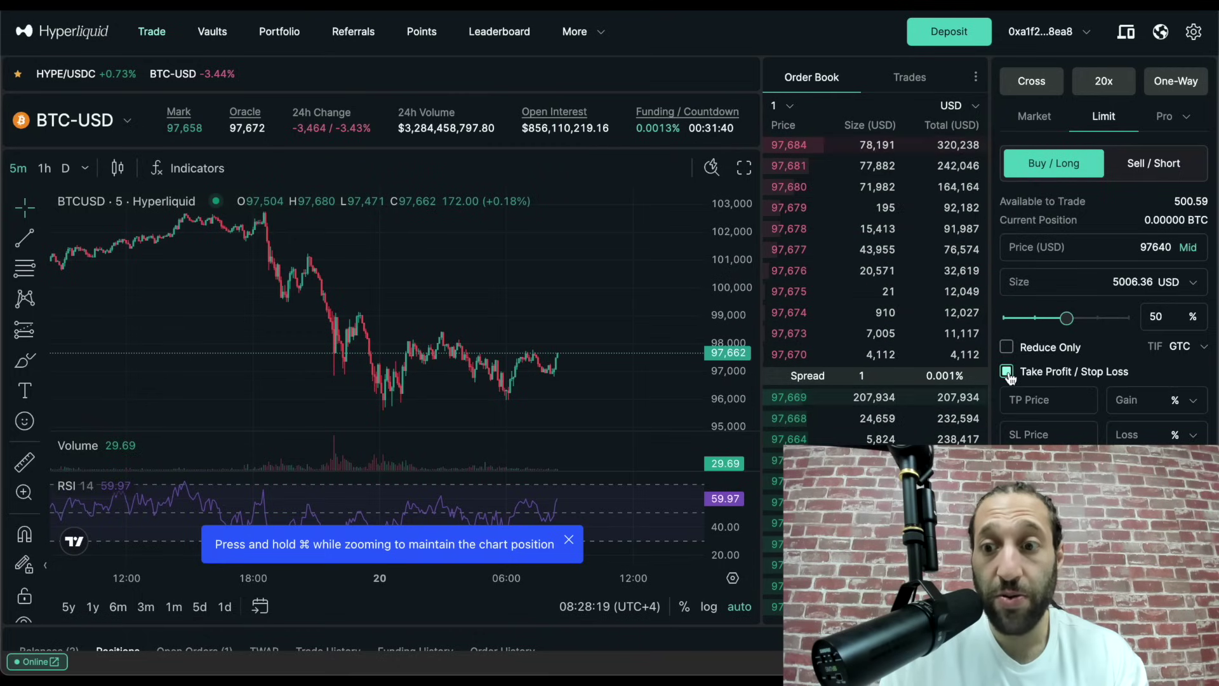
pyautogui.click(1054, 410)
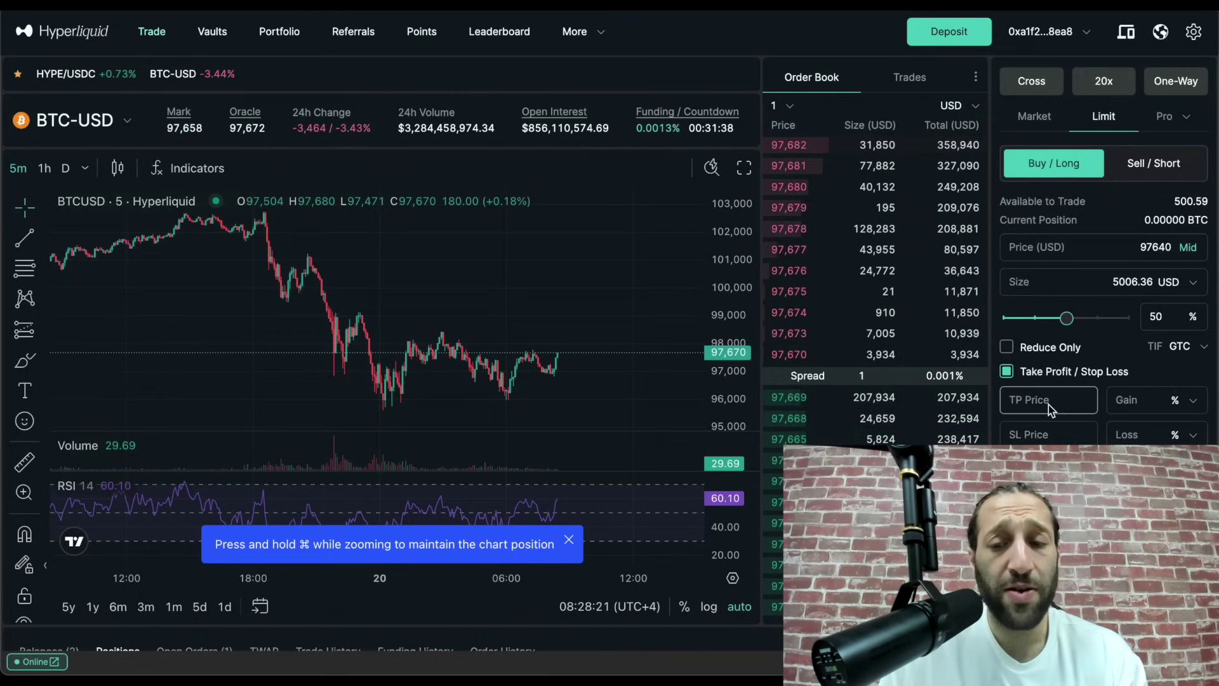
pyautogui.click(1134, 408)
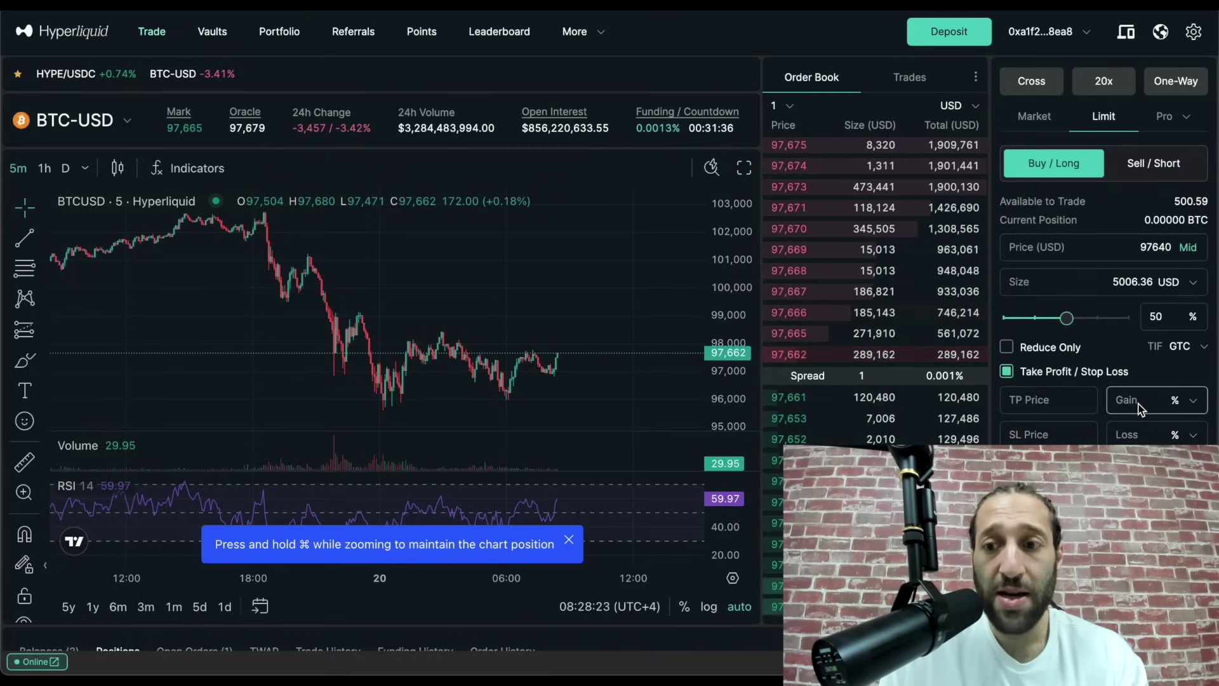
pyautogui.click(1069, 404)
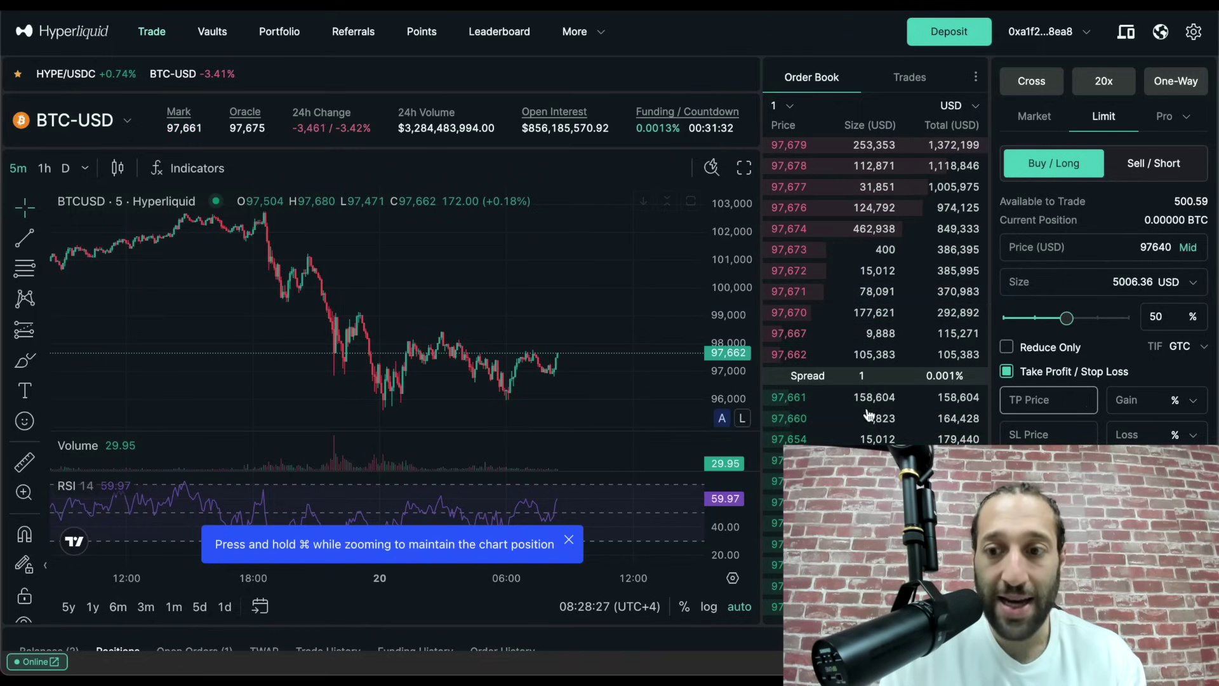
pyautogui.write('99')
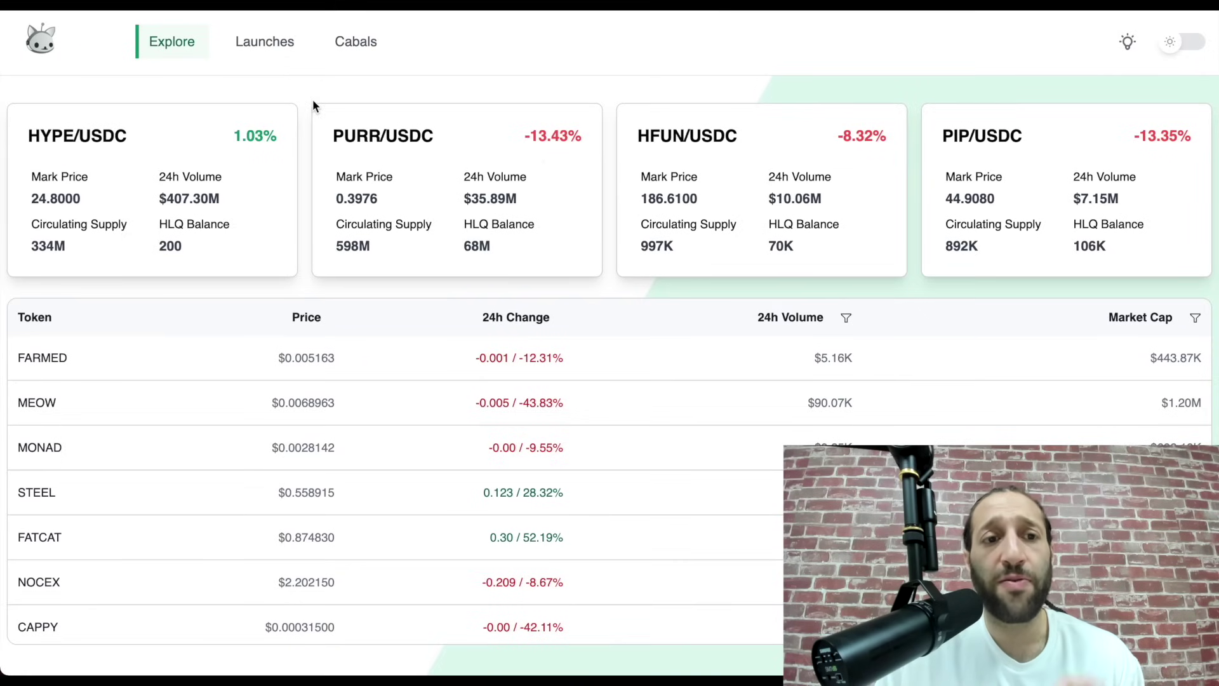
# - Browse the token launches on Hypurr.fun, view the HYENA token page and return to the launch list
pyautogui.click(273, 49)
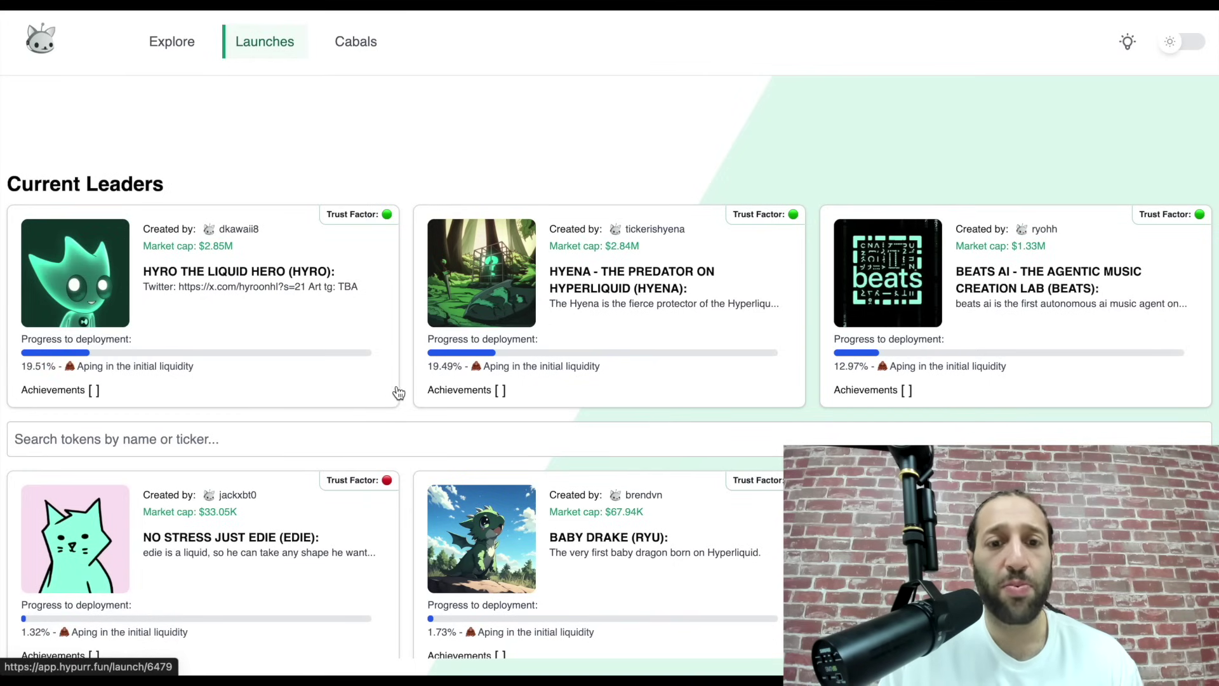
pyautogui.scroll(-1, 124, 396)
pyautogui.scroll(-5, 124, 396)
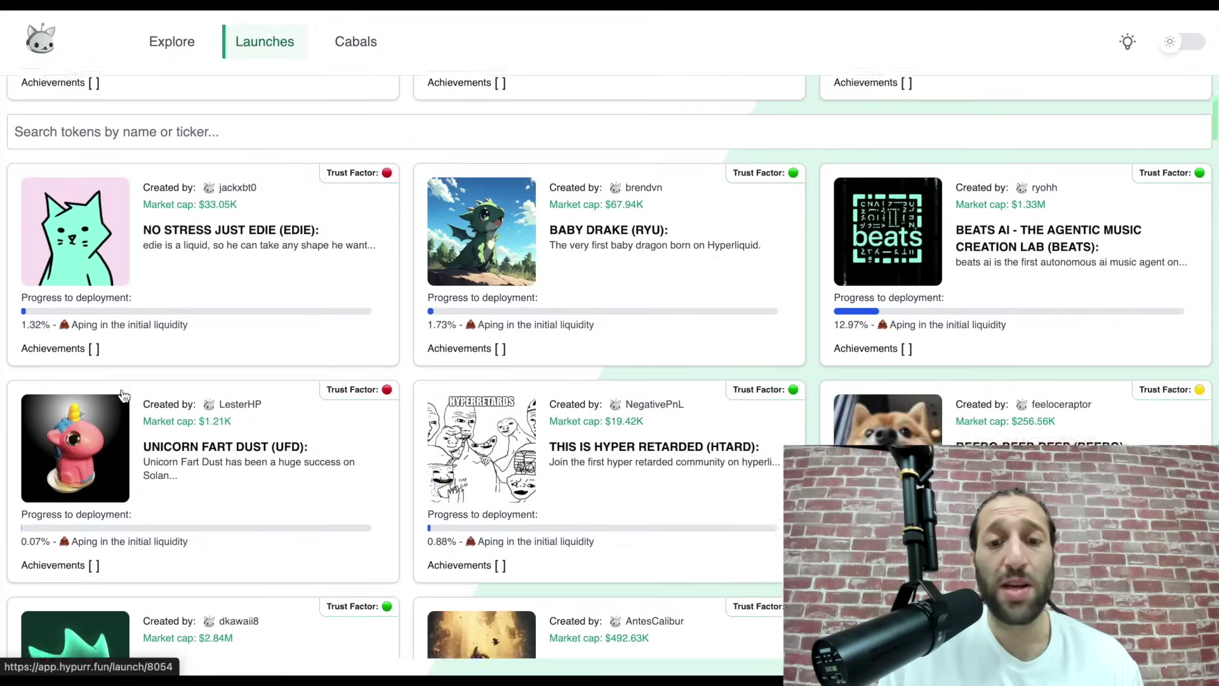
pyautogui.scroll(5, 123, 396)
pyautogui.click(197, 336)
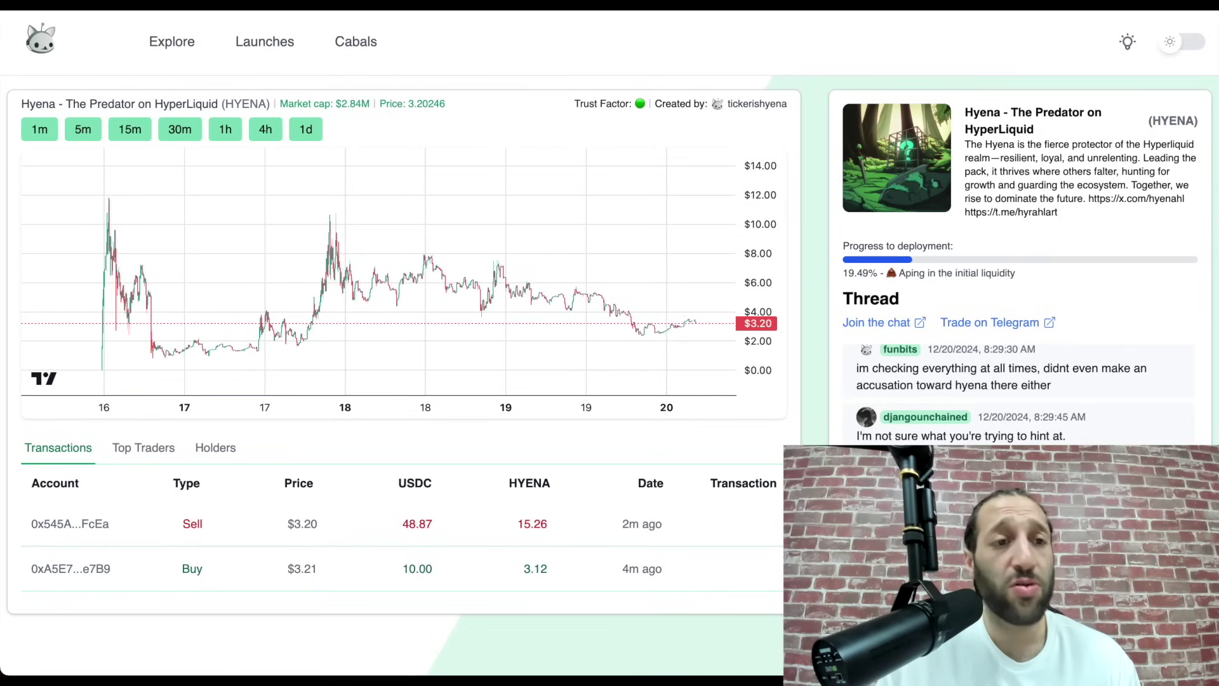
pyautogui.hotkey('alt', 'Left')
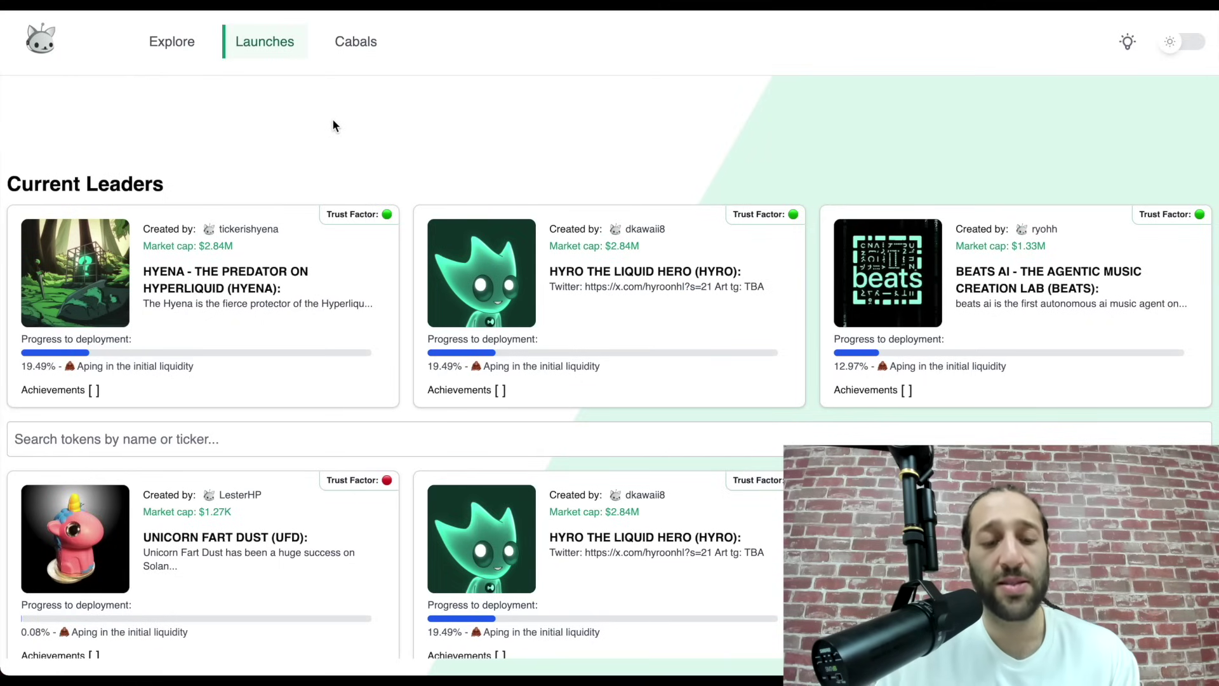
# - Switch to the Telegram token bot chat and request the trending tokens with the /tokens command
pyautogui.press('super+Tab')
pyautogui.press('super+Tab')
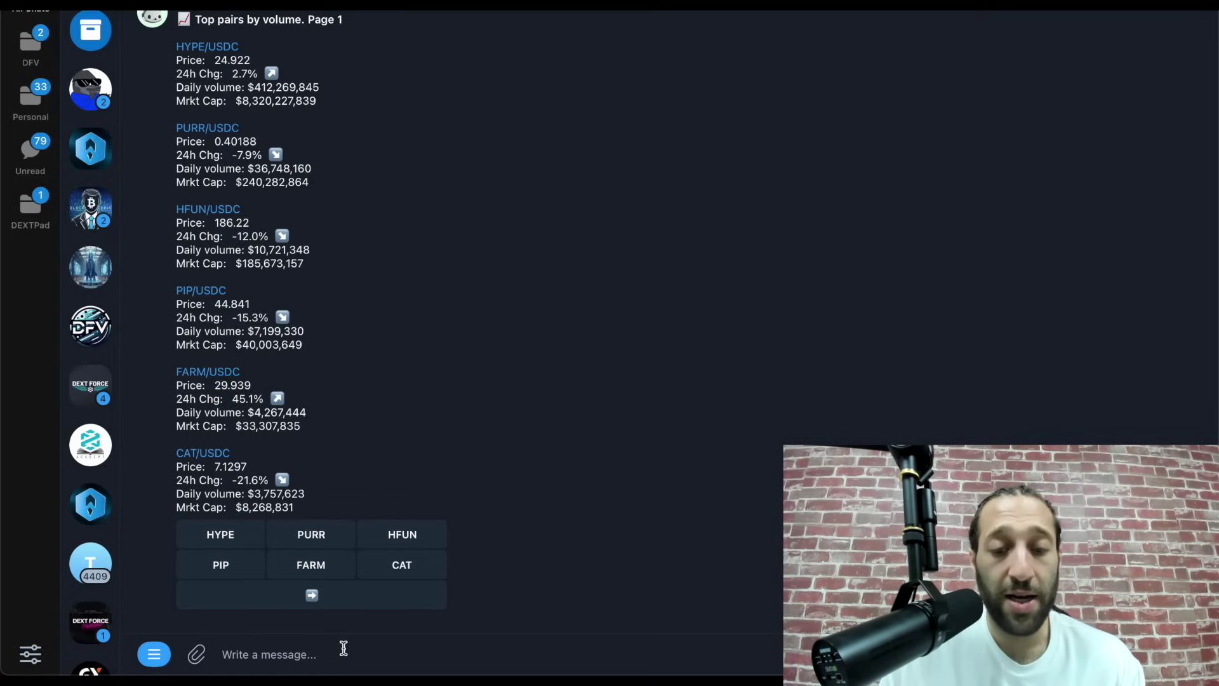
pyautogui.write('/token')
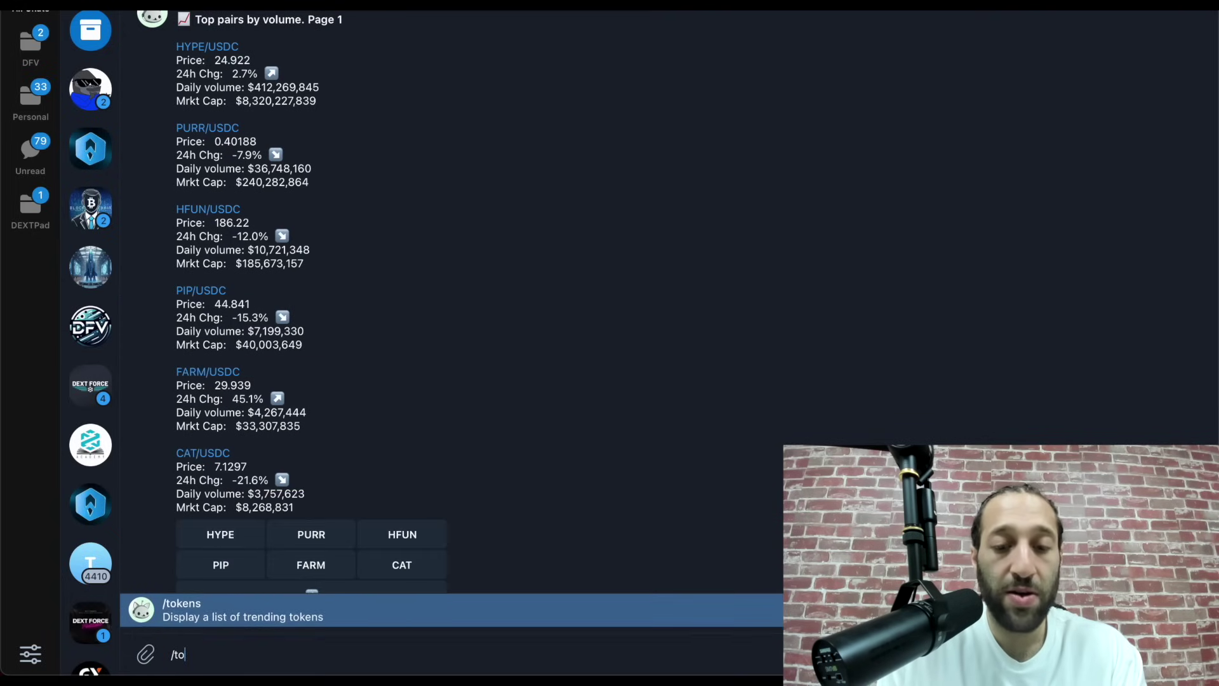
pyautogui.click(390, 619)
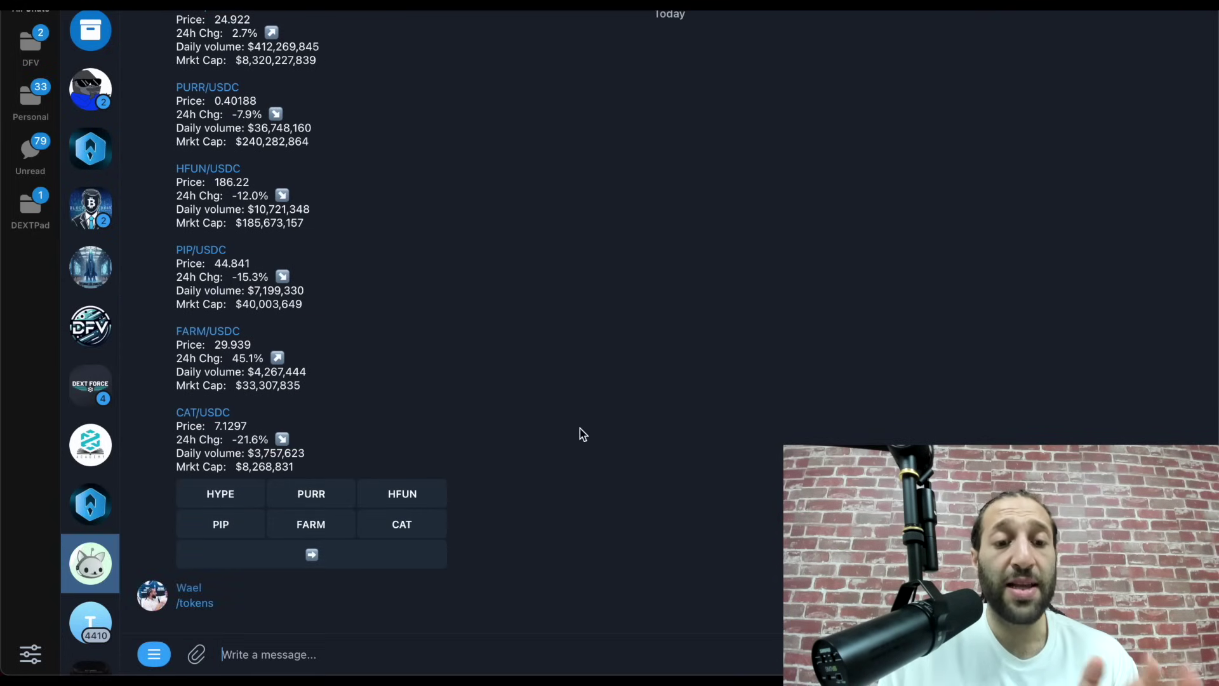
# - Look through the Telegram bot's list of available commands and clear the message field
pyautogui.write('/')
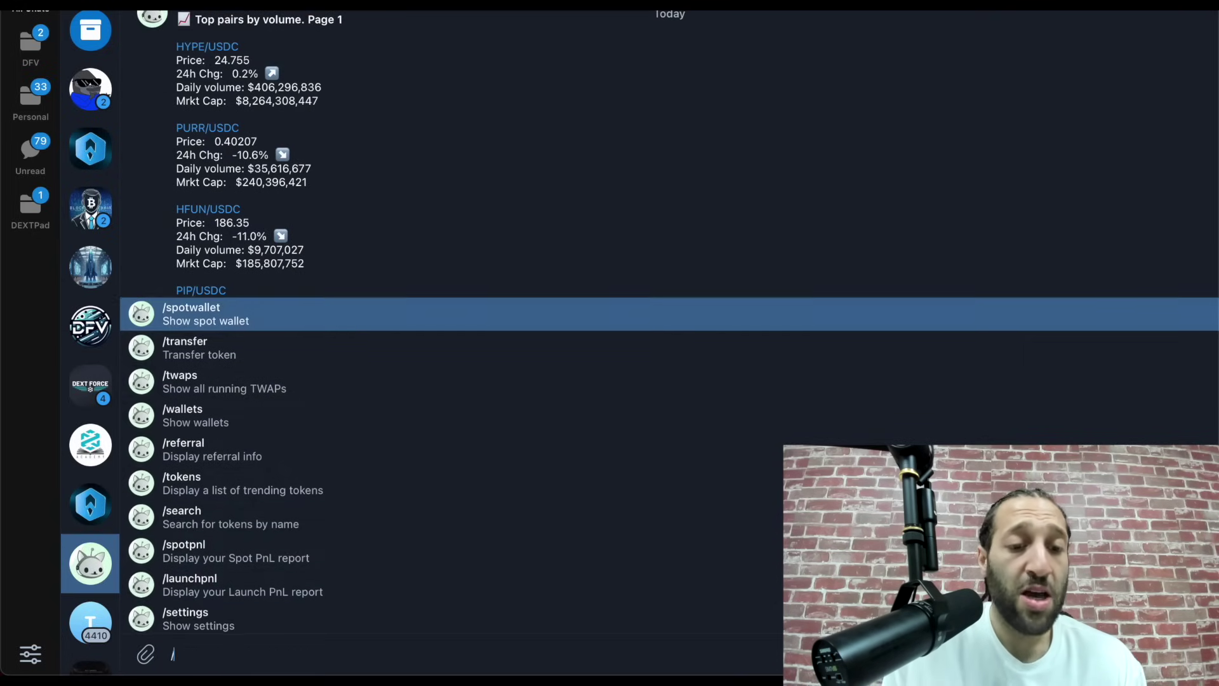
pyautogui.scroll(-2, 532, 422)
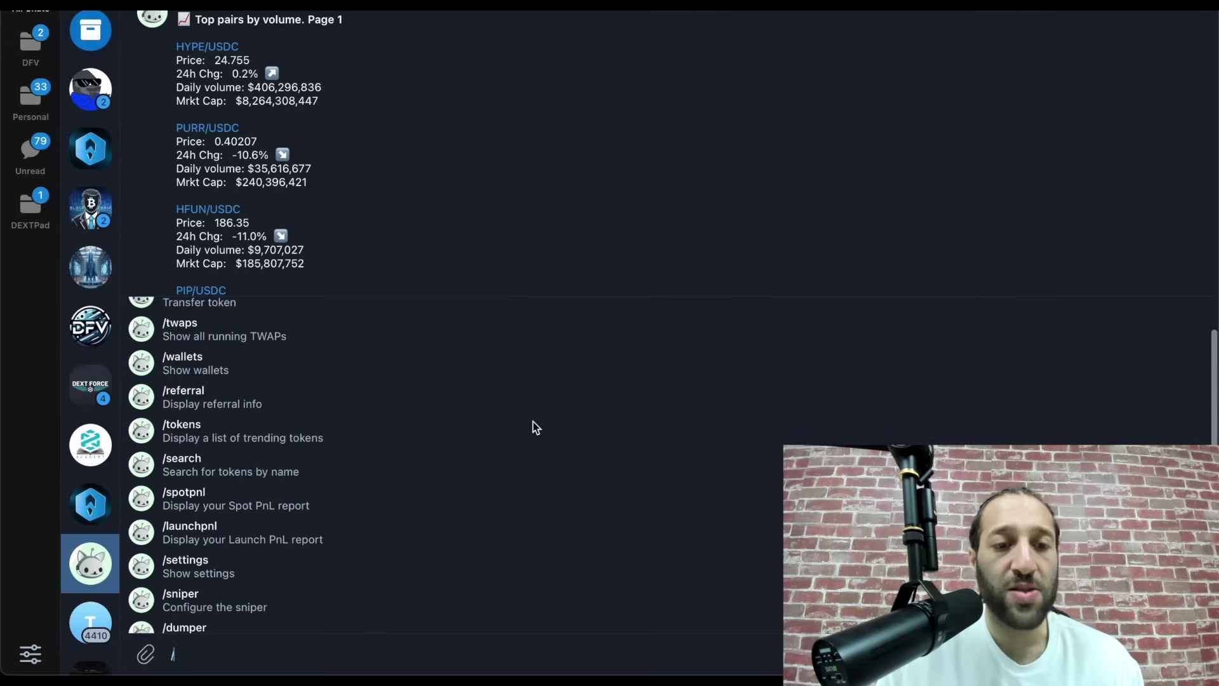
pyautogui.scroll(2, 532, 421)
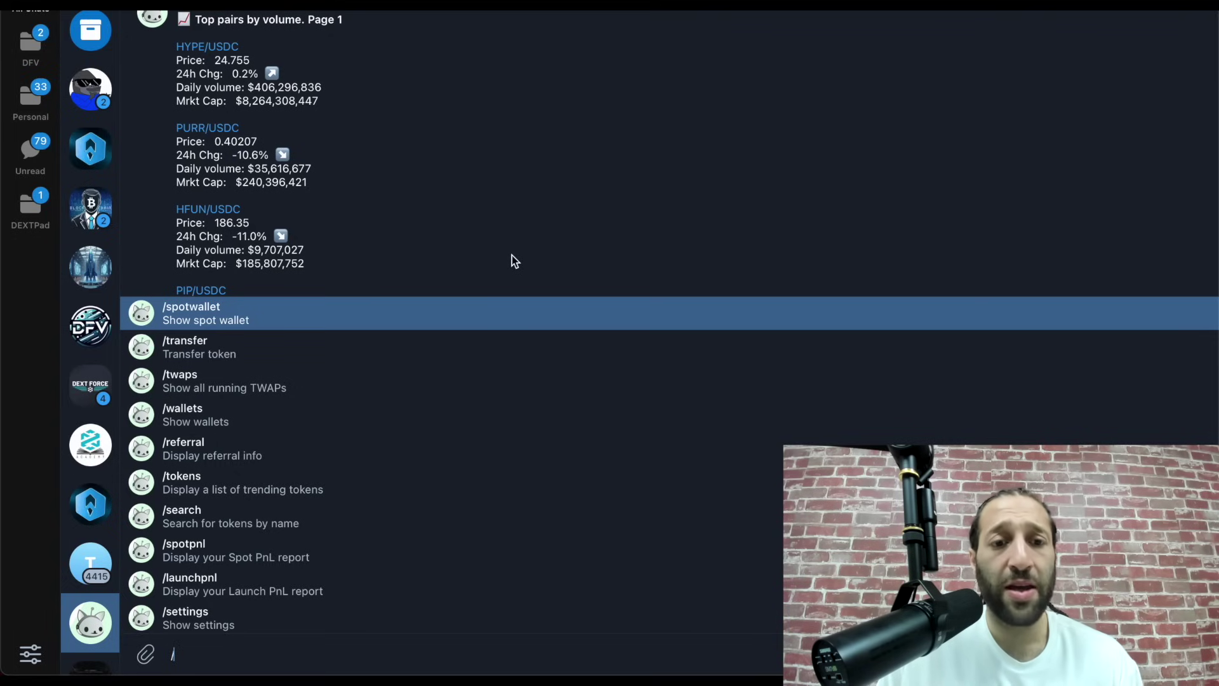
pyautogui.press('BackSpace')
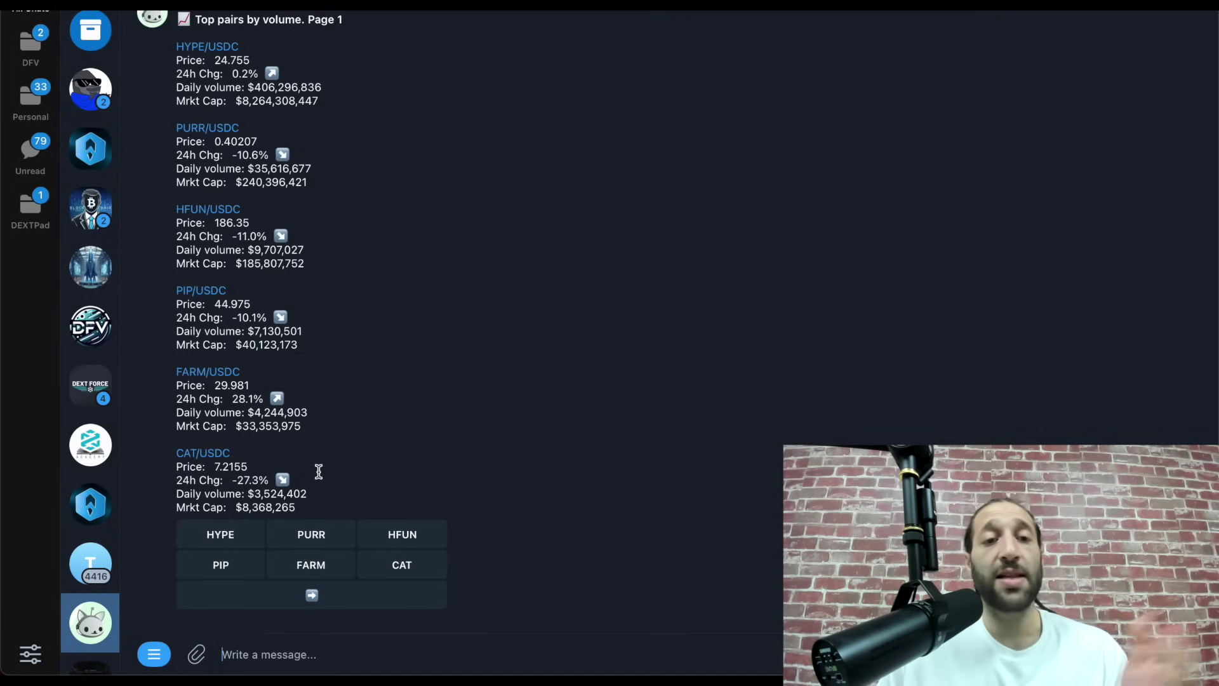
# - Switch back to the BTC-USD trading page on Hyperliquid
pyautogui.press('super+Tab')
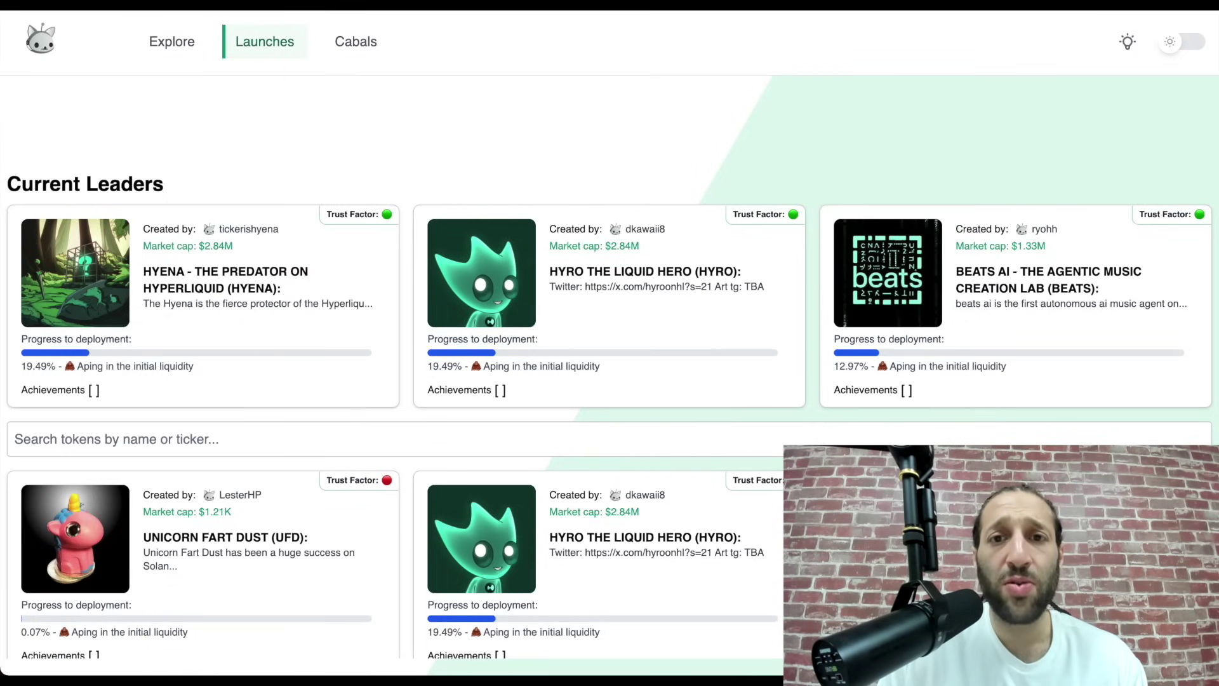
pyautogui.press('super+Tab')
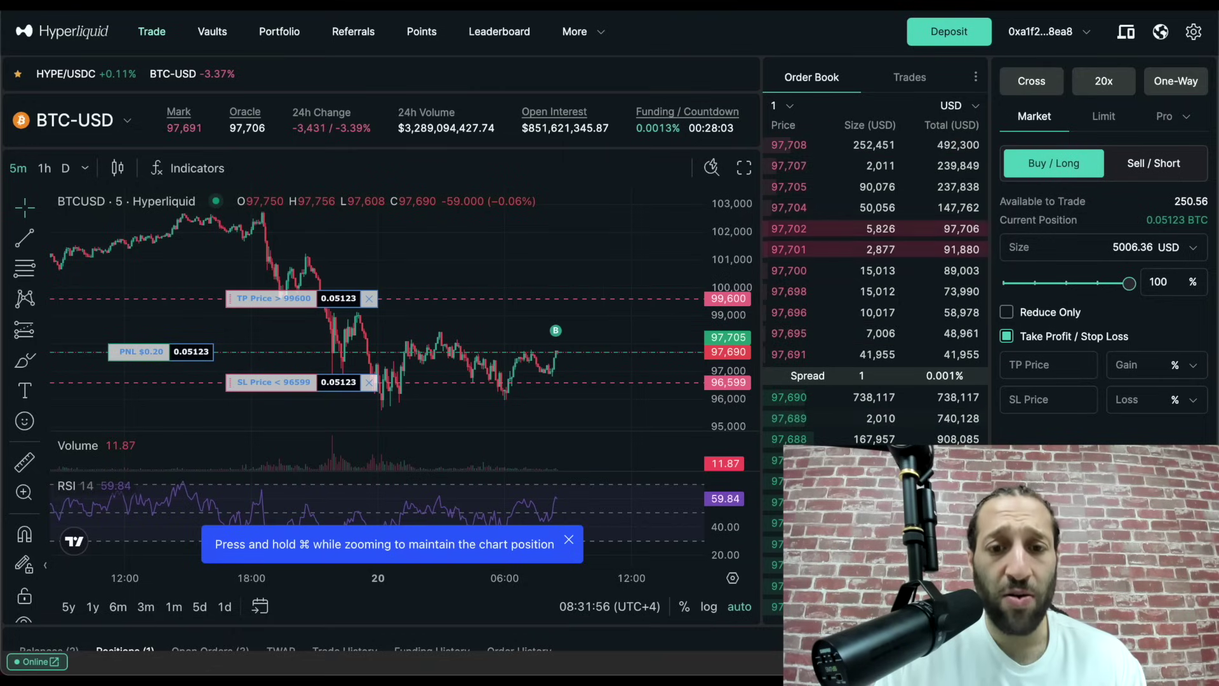
# - Examine the BTC-USD position on the chart, then review the account balances and the open position's details
pyautogui.scroll(5, 697, 385)
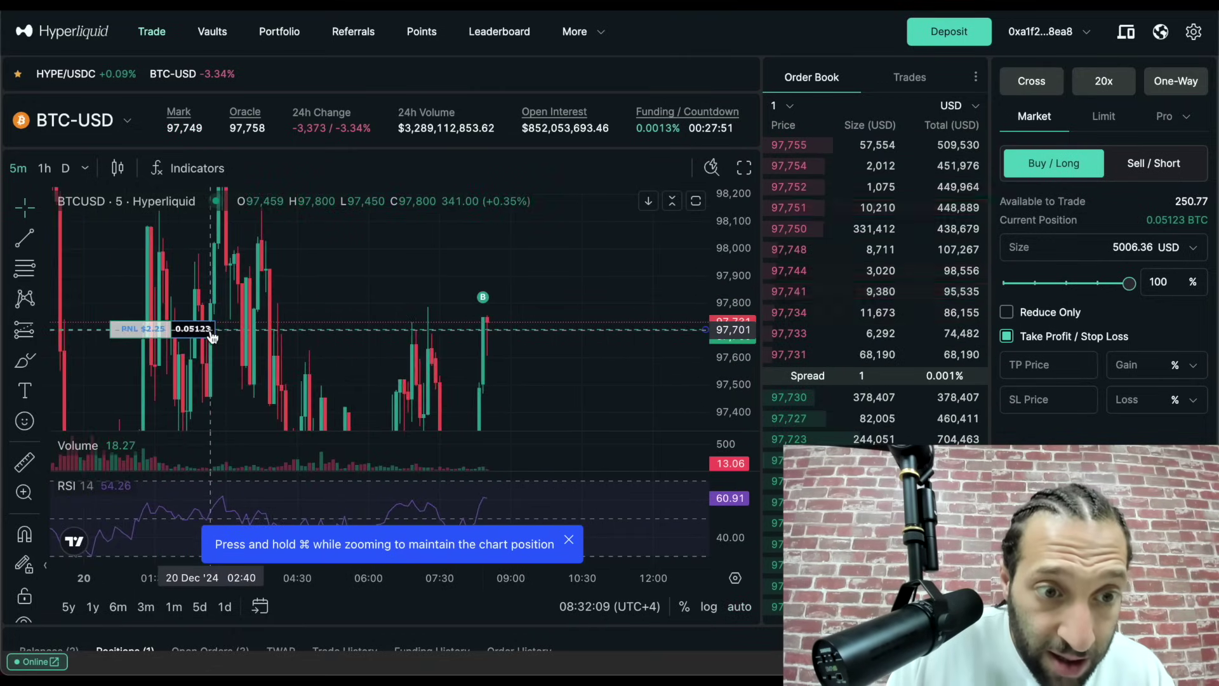
pyautogui.scroll(3, 211, 337)
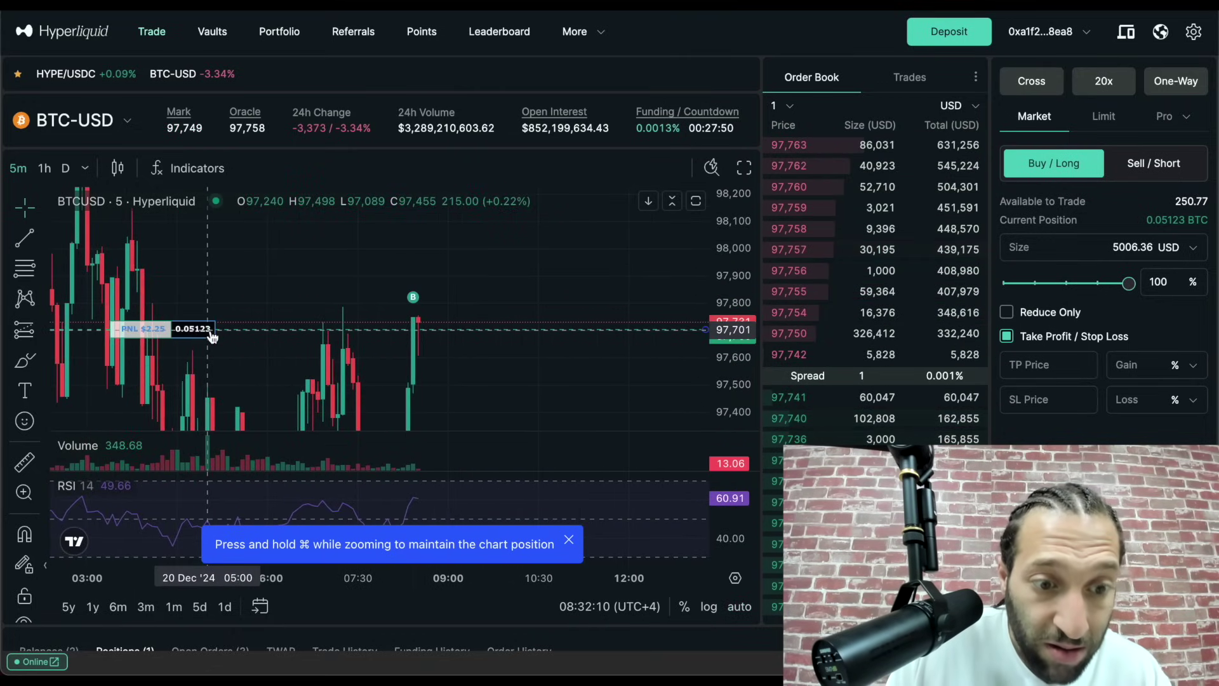
pyautogui.scroll(-6, 422, 135)
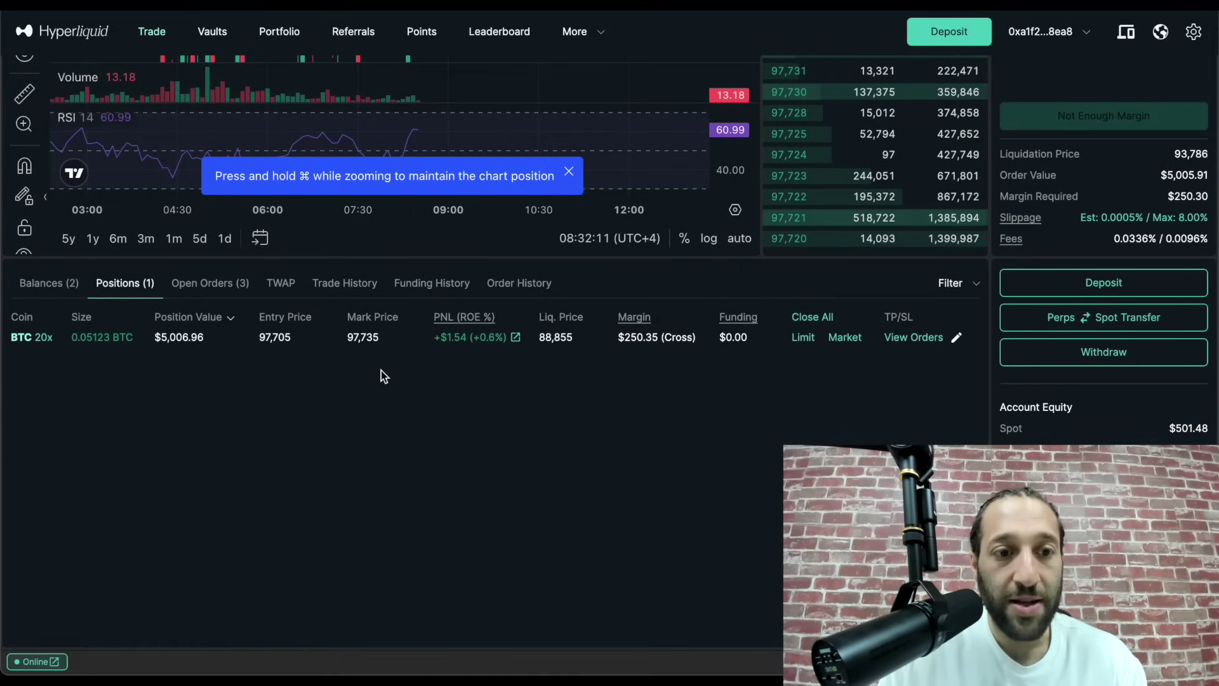
pyautogui.click(44, 283)
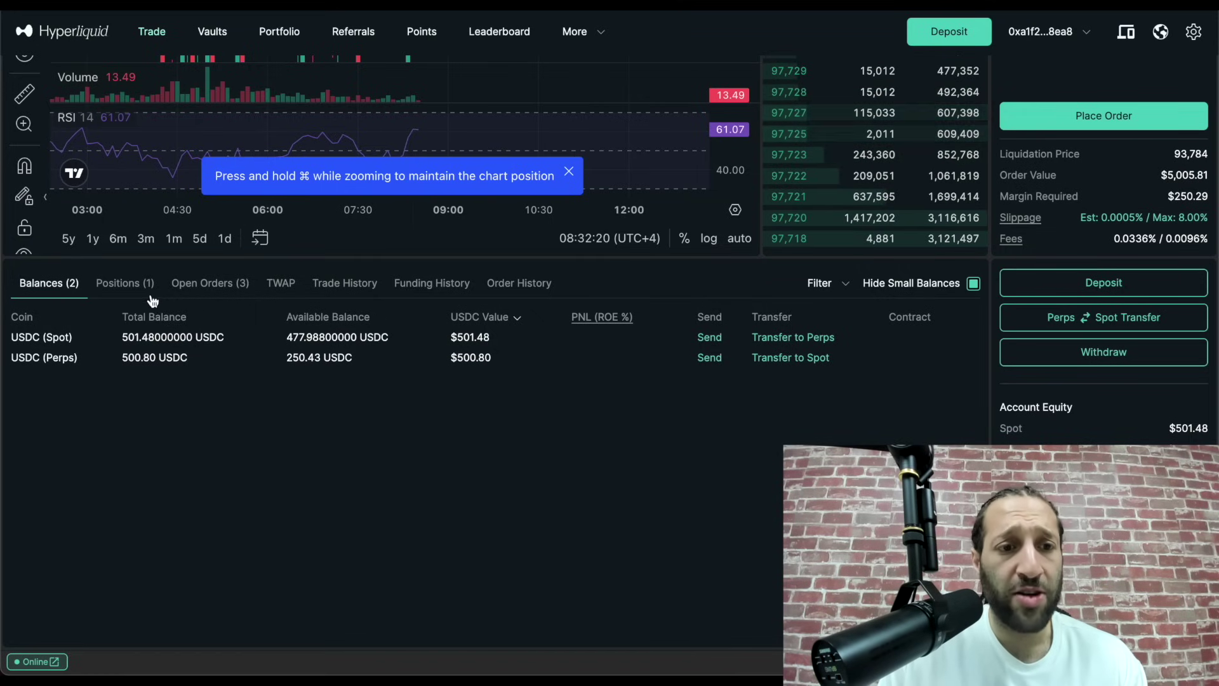
pyautogui.click(125, 283)
# - Open the HYPE/USDC spot market, set the buy size to 25% of the available balance and change the order type to limit
pyautogui.scroll(3, 258, 488)
pyautogui.scroll(1, 258, 488)
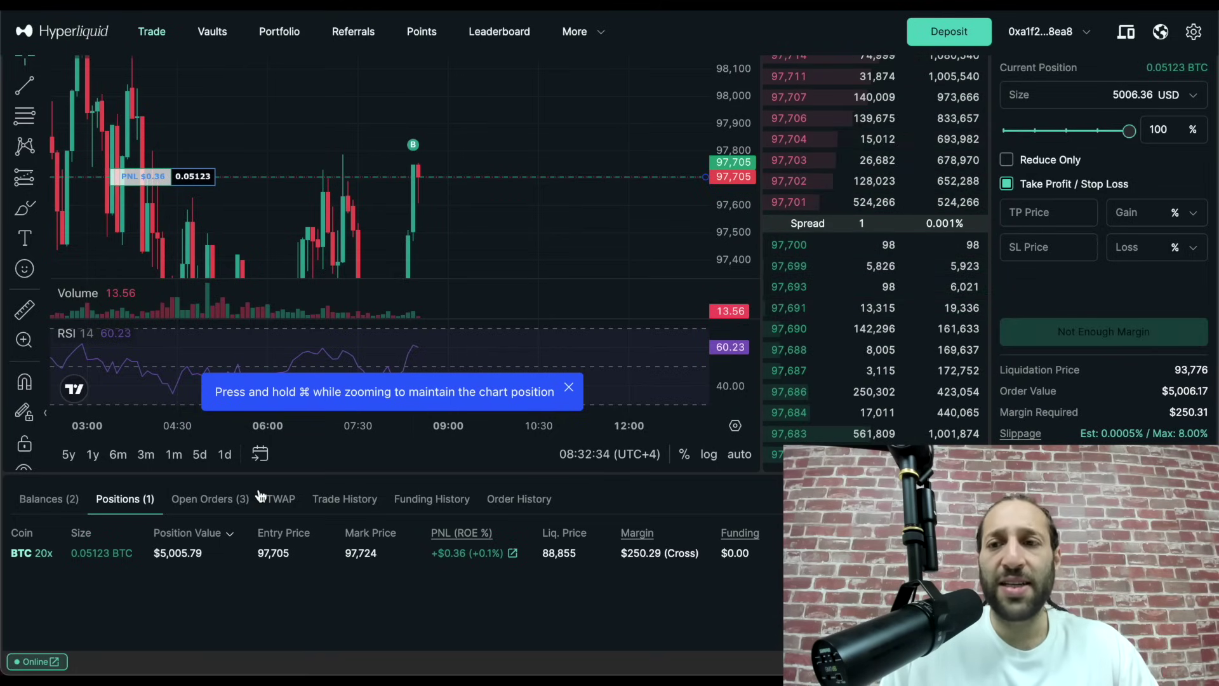
pyautogui.scroll(3, 284, 466)
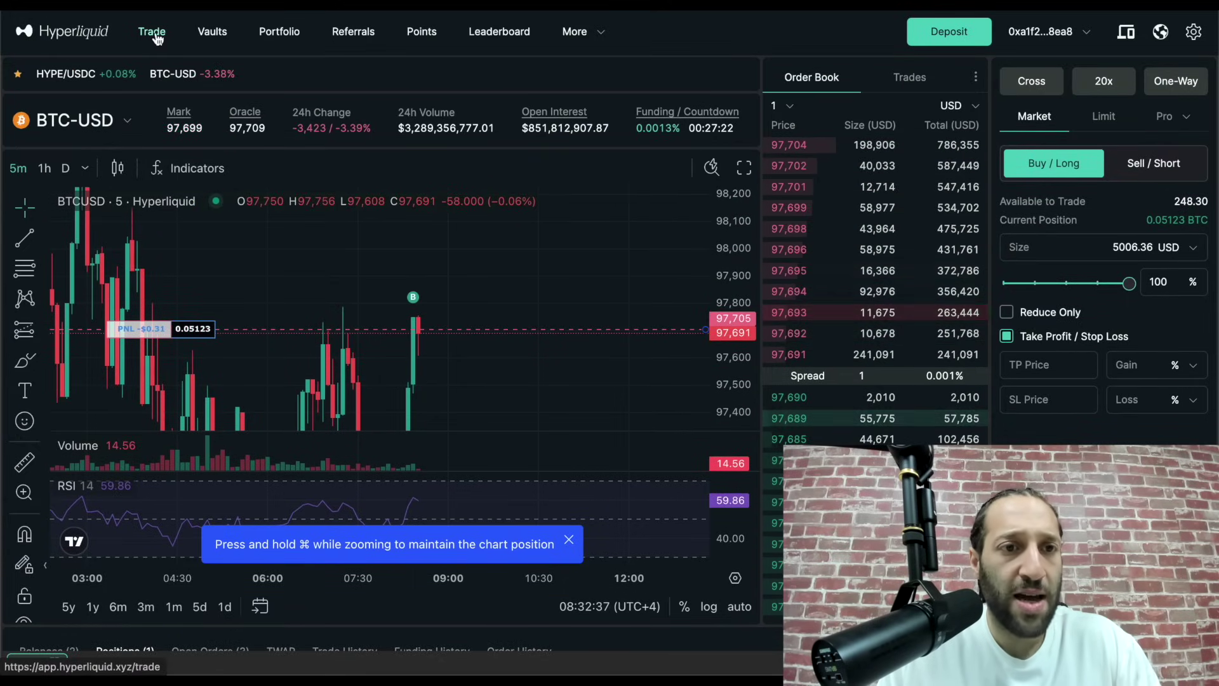
pyautogui.click(63, 73)
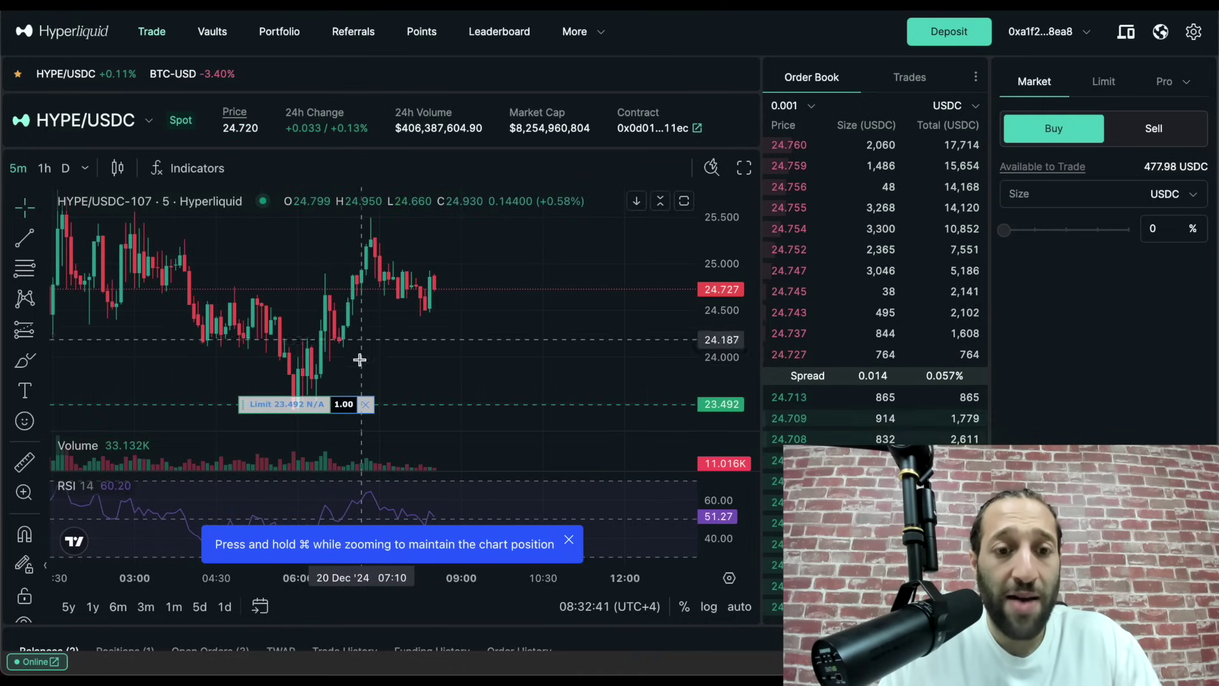
pyautogui.click(1037, 232)
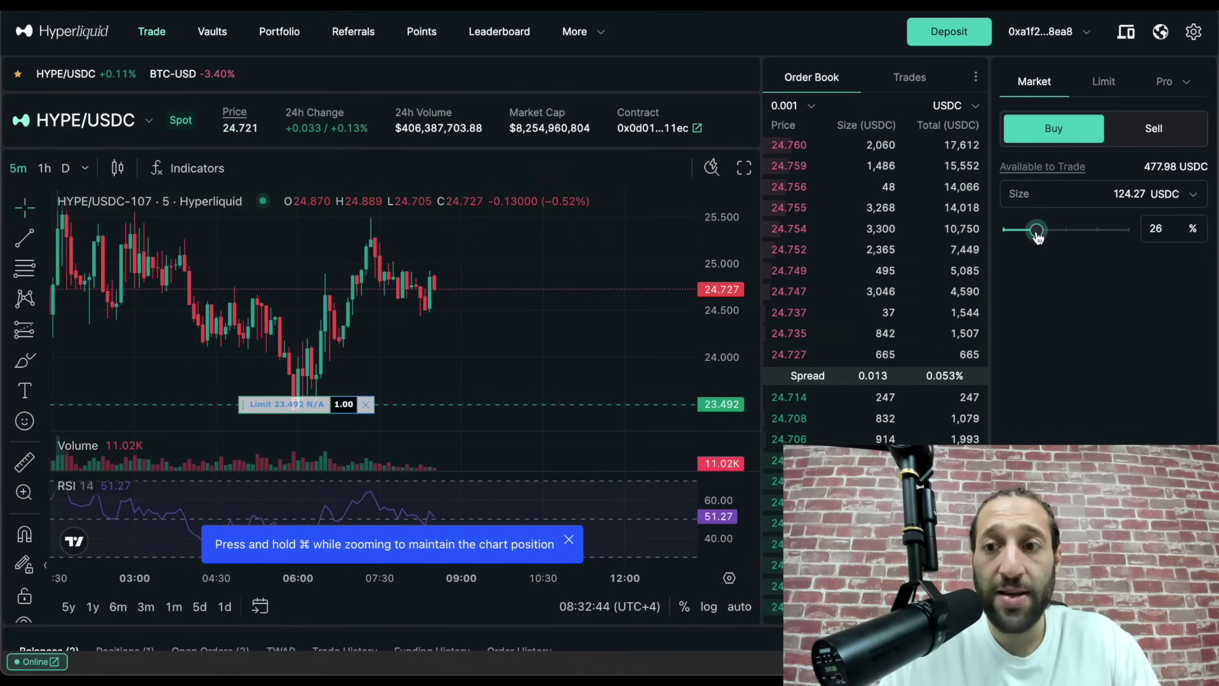
pyautogui.doubleClick(1195, 224)
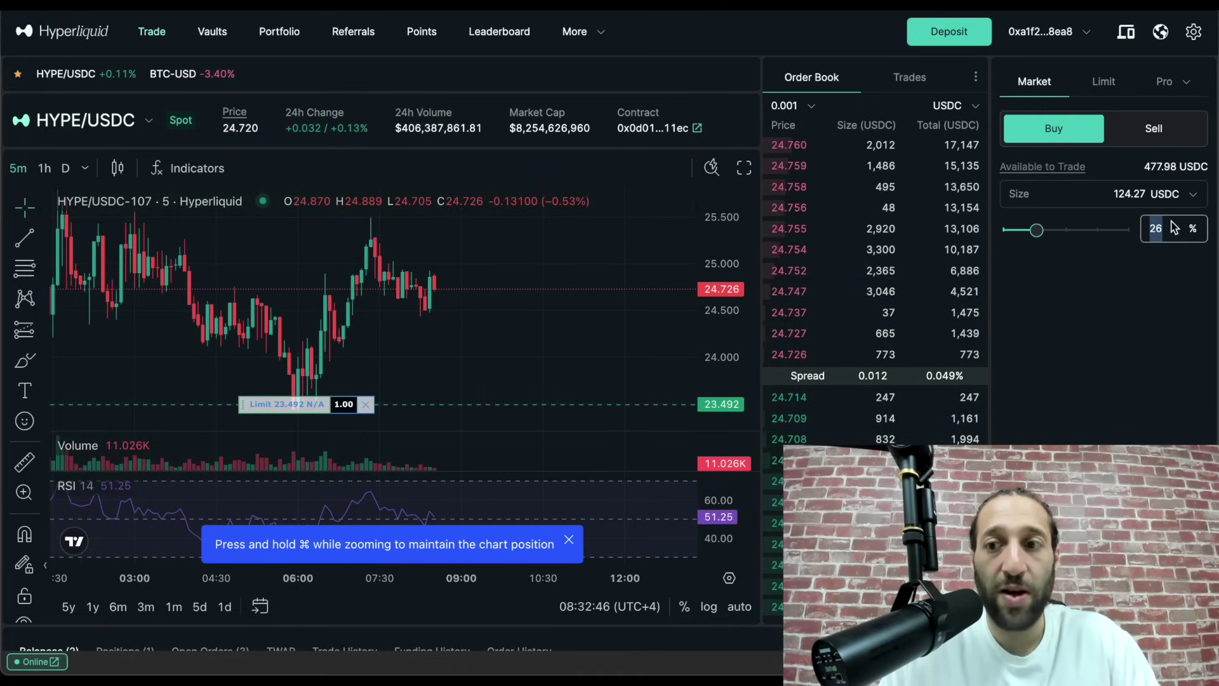
pyautogui.write('25')
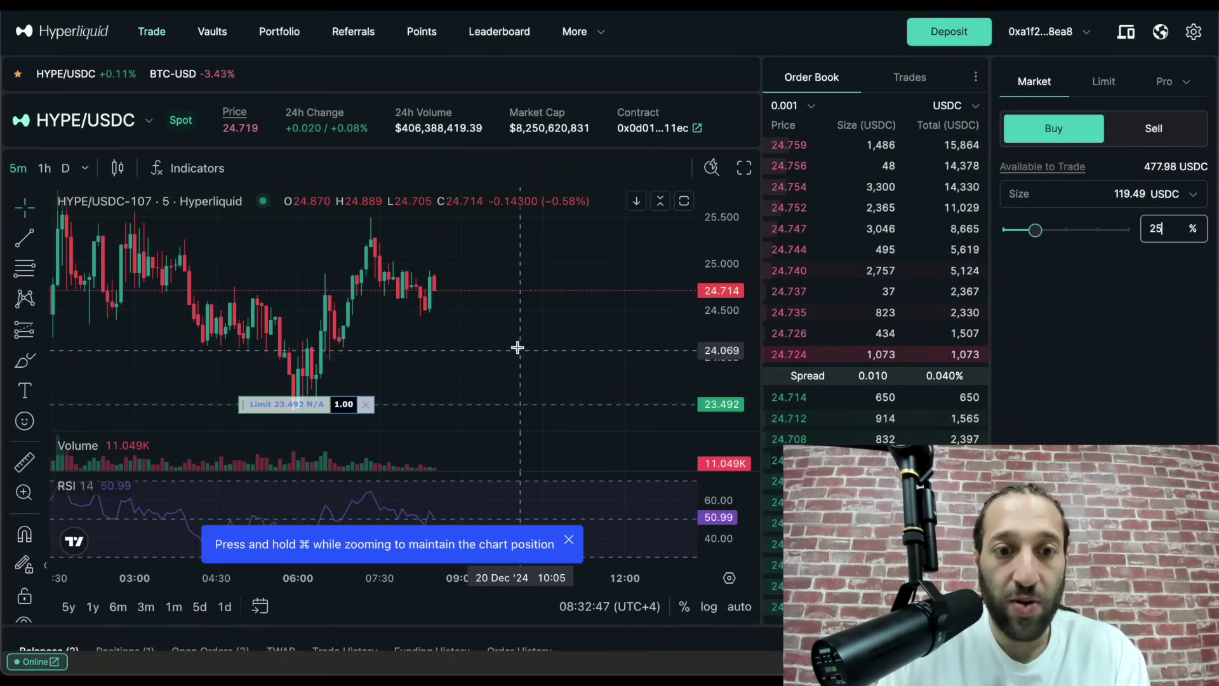
pyautogui.click(1103, 81)
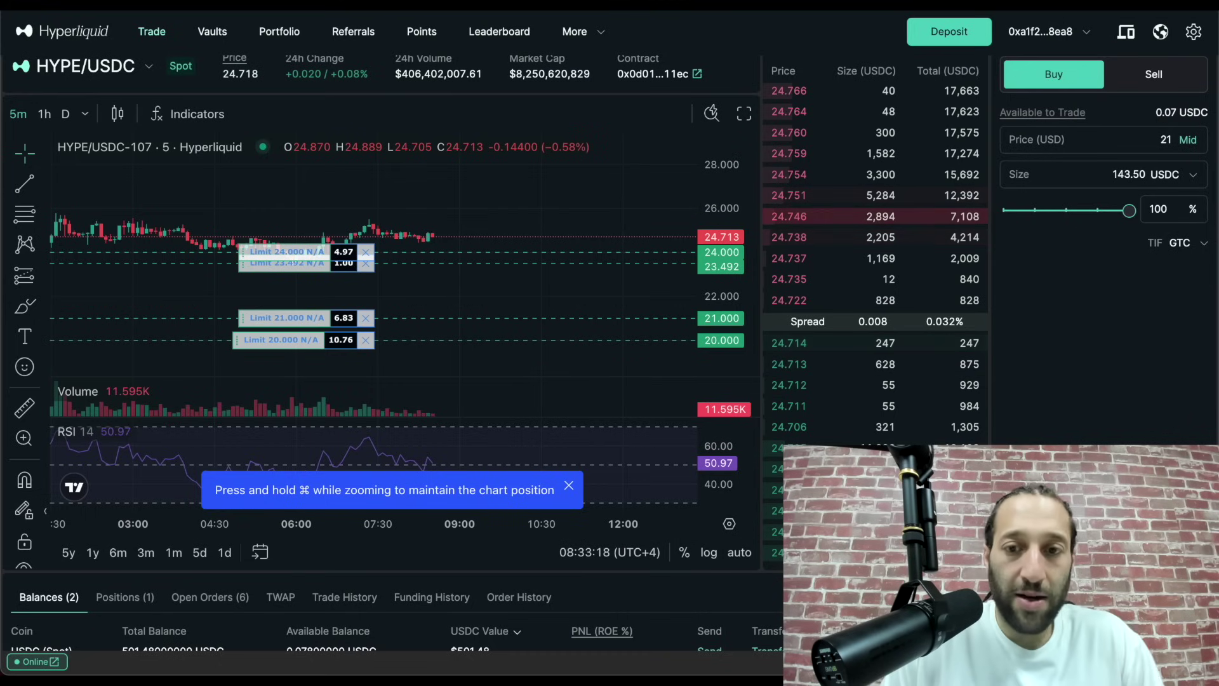
# - Examine the open HYPE/USDC limit buy orders on the chart against the recent price history and the blue horizontal lines below
pyautogui.scroll(-5, 687, 302)
pyautogui.scroll(-5, 687, 302)
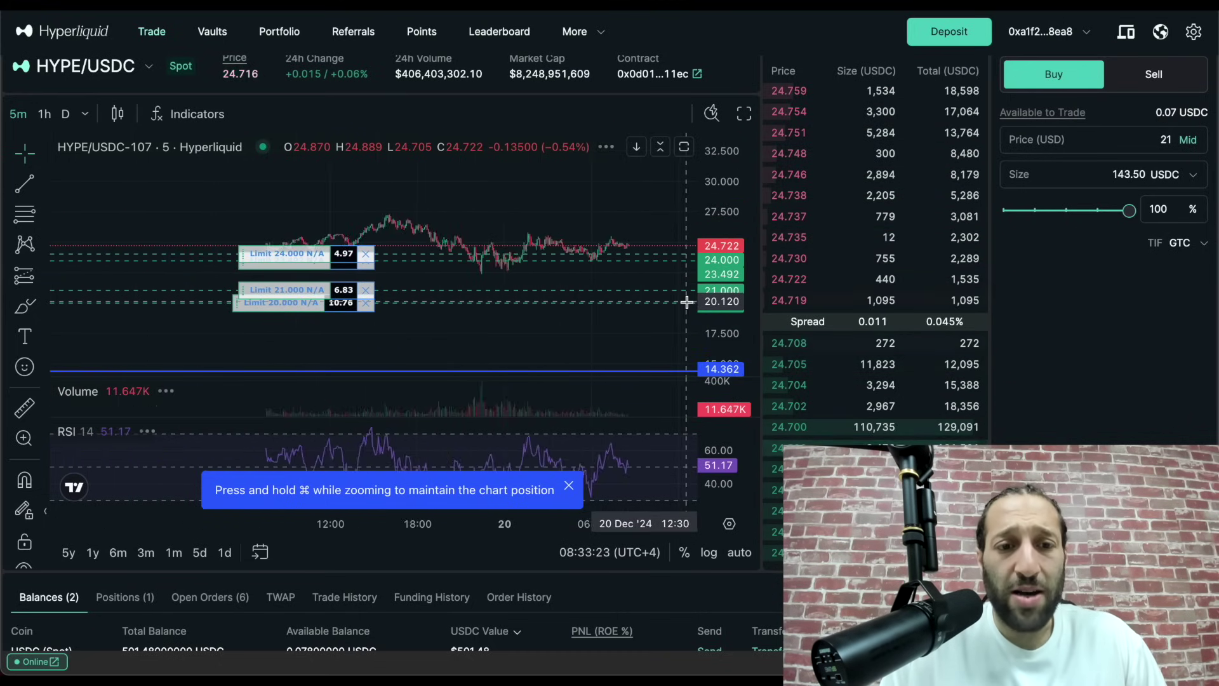
pyautogui.scroll(3, 672, 328)
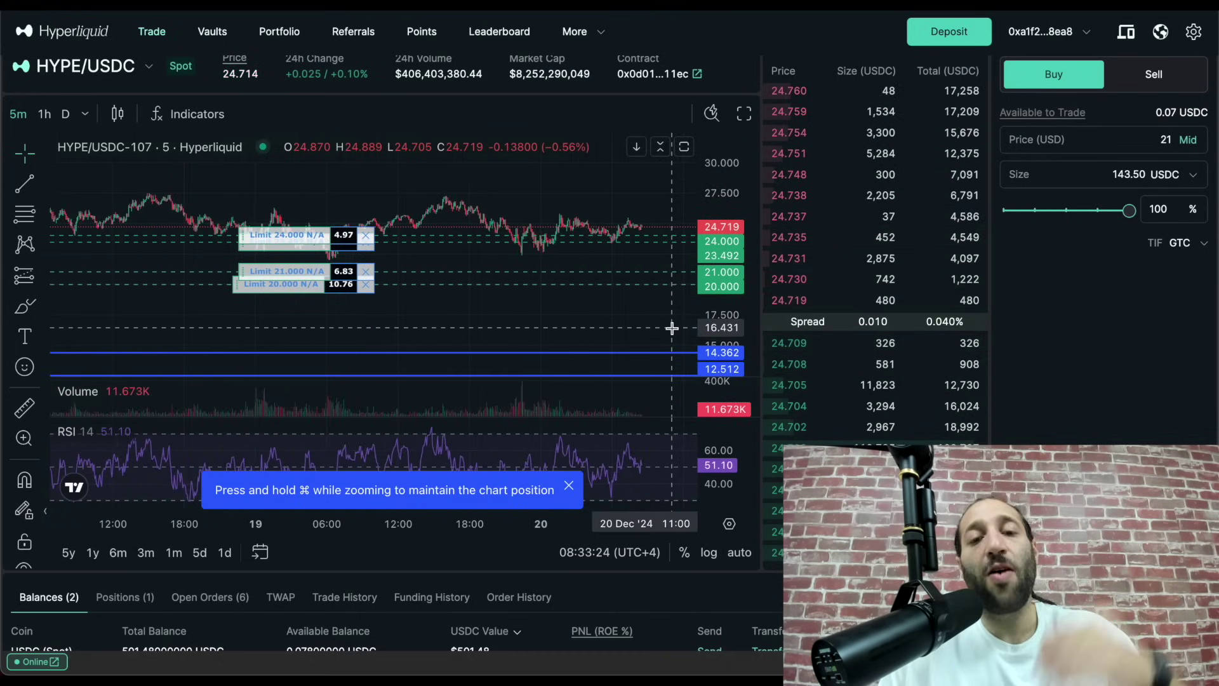
pyautogui.scroll(-1, 645, 311)
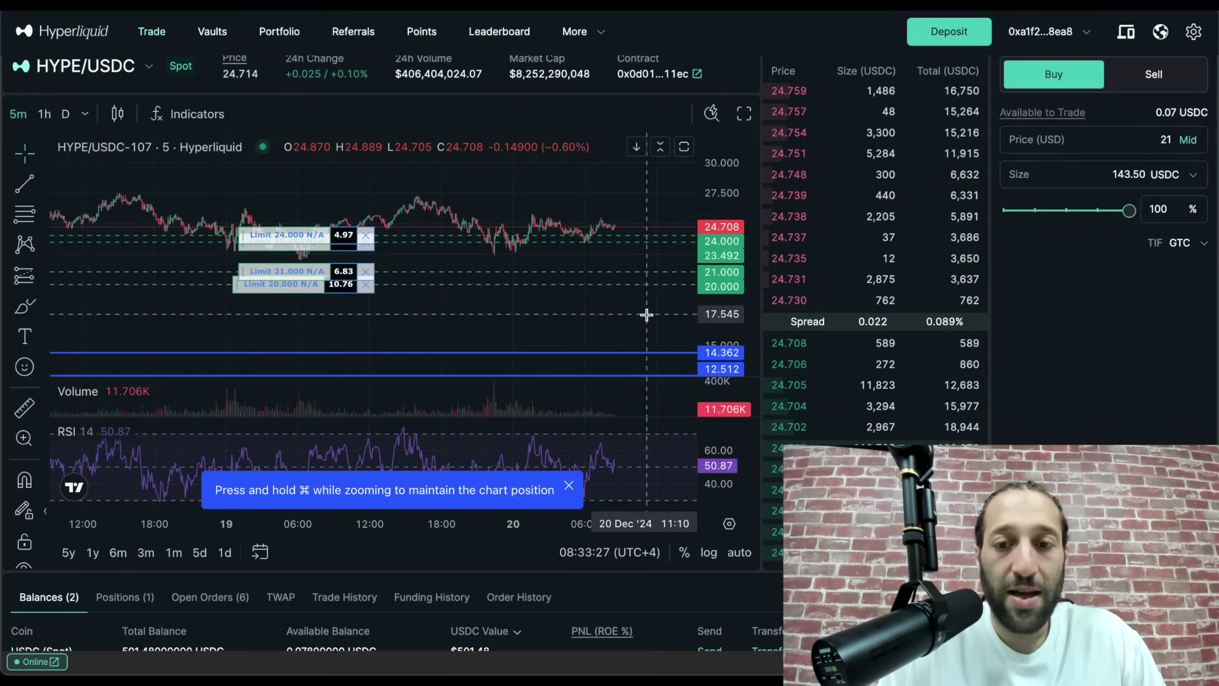
pyautogui.moveTo(645, 315); pyautogui.dragTo(635, 267)
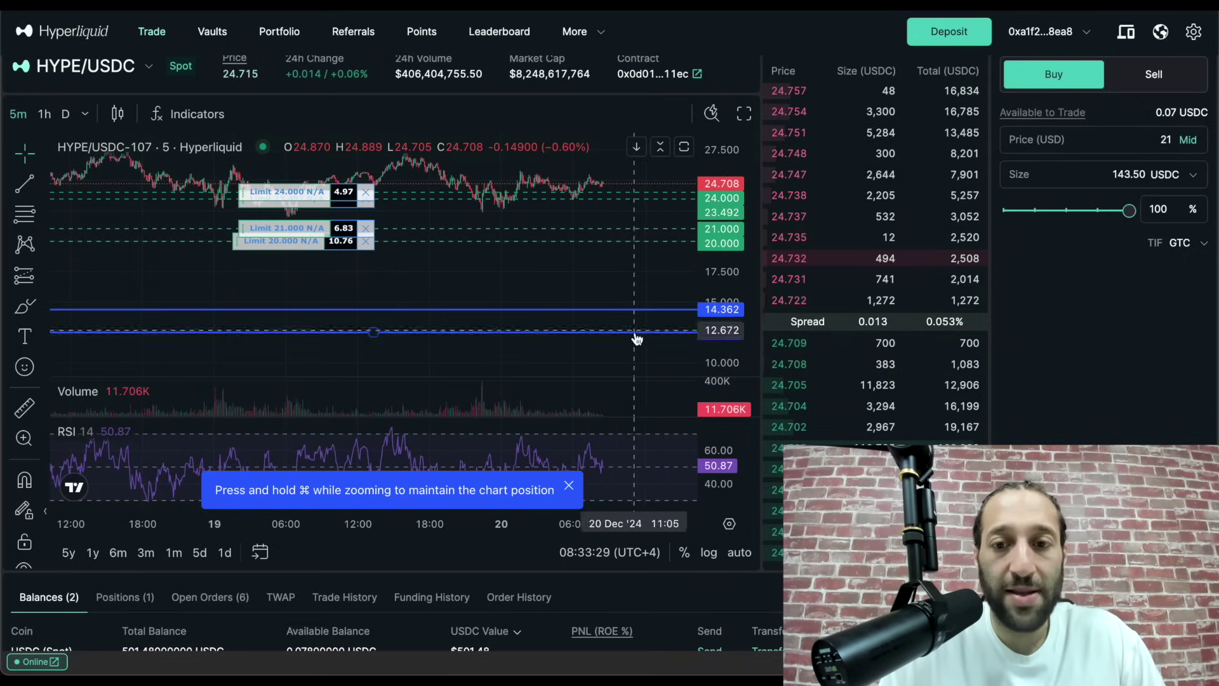
pyautogui.scroll(1, 582, 273)
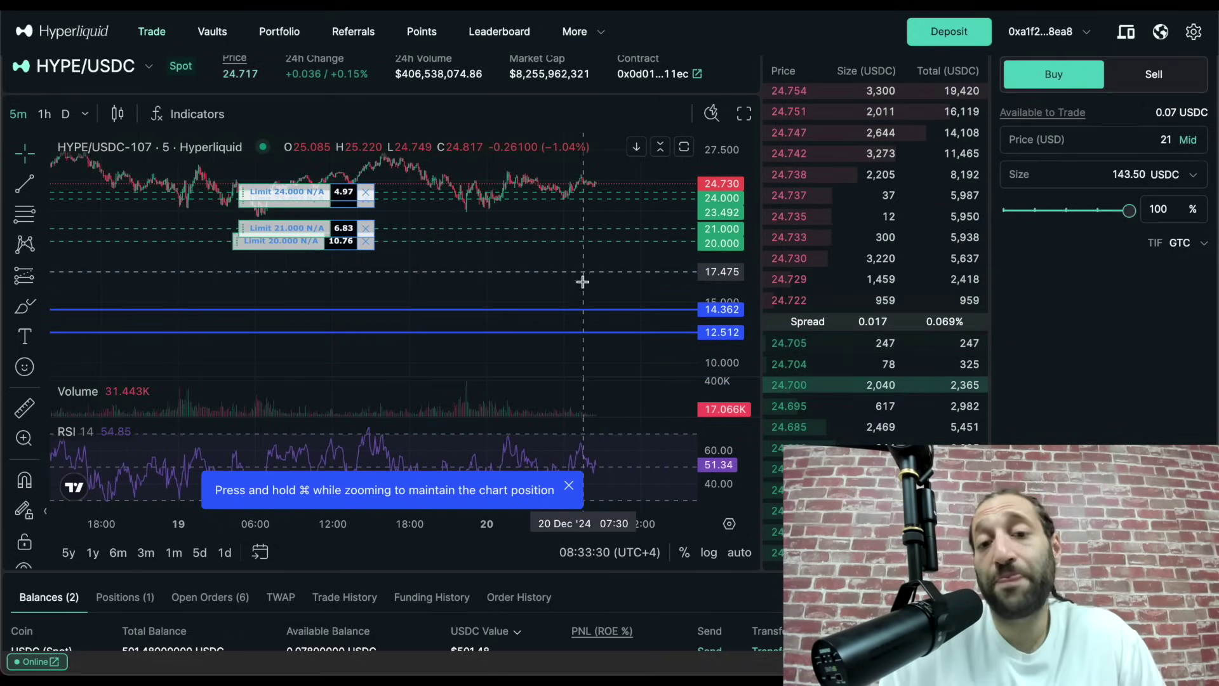
pyautogui.moveTo(580, 275); pyautogui.dragTo(569, 326)
pyautogui.moveTo(724, 273); pyautogui.dragTo(732, 175)
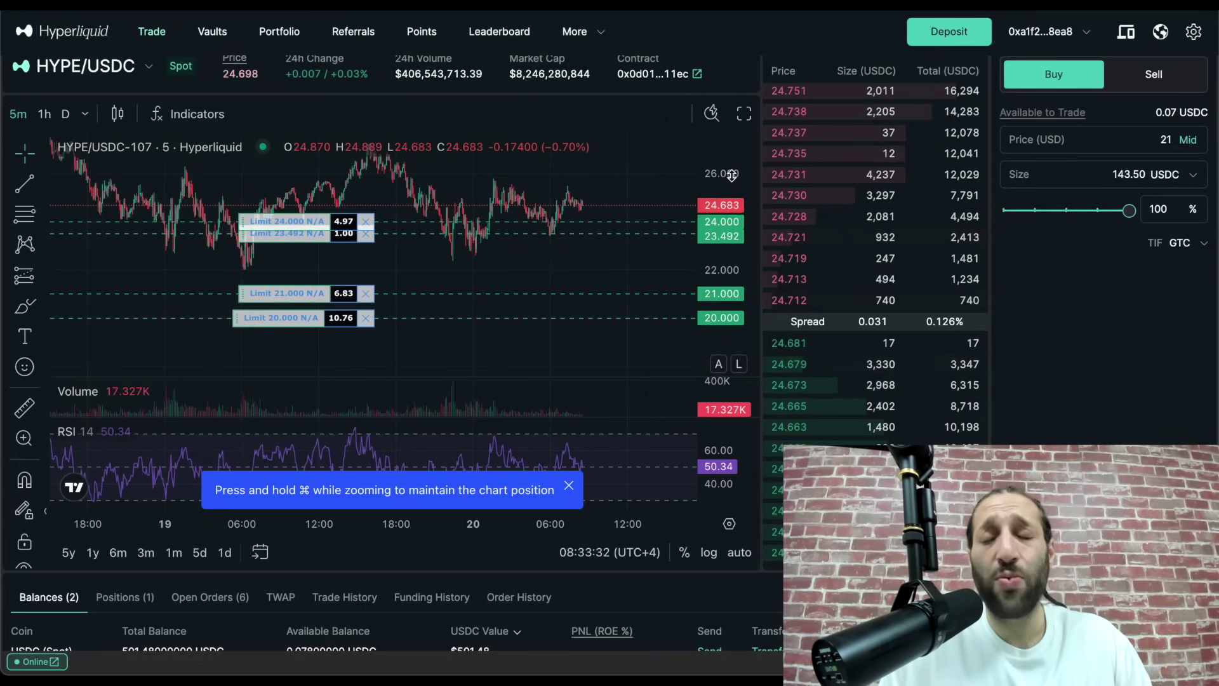